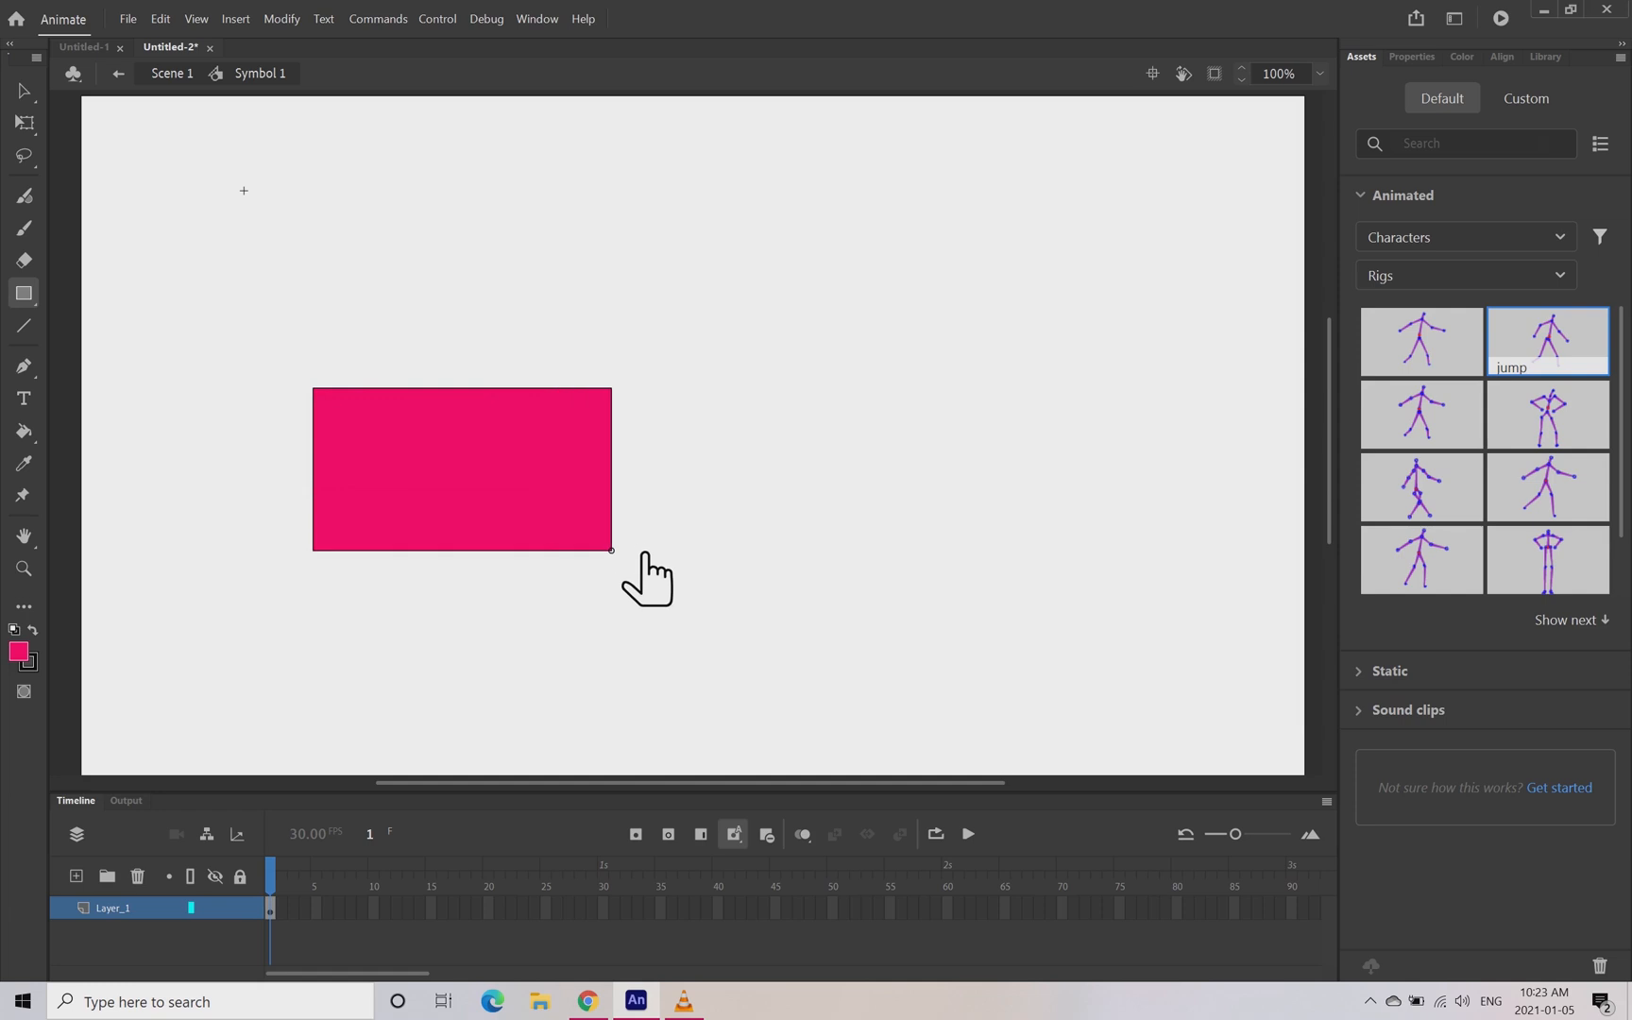
# - Draw a pink rectangle head on top of the body, and blue (#0000FF) rectangles for the two arms and two legs
pyautogui.moveTo(385, 331); pyautogui.dragTo(563, 407)
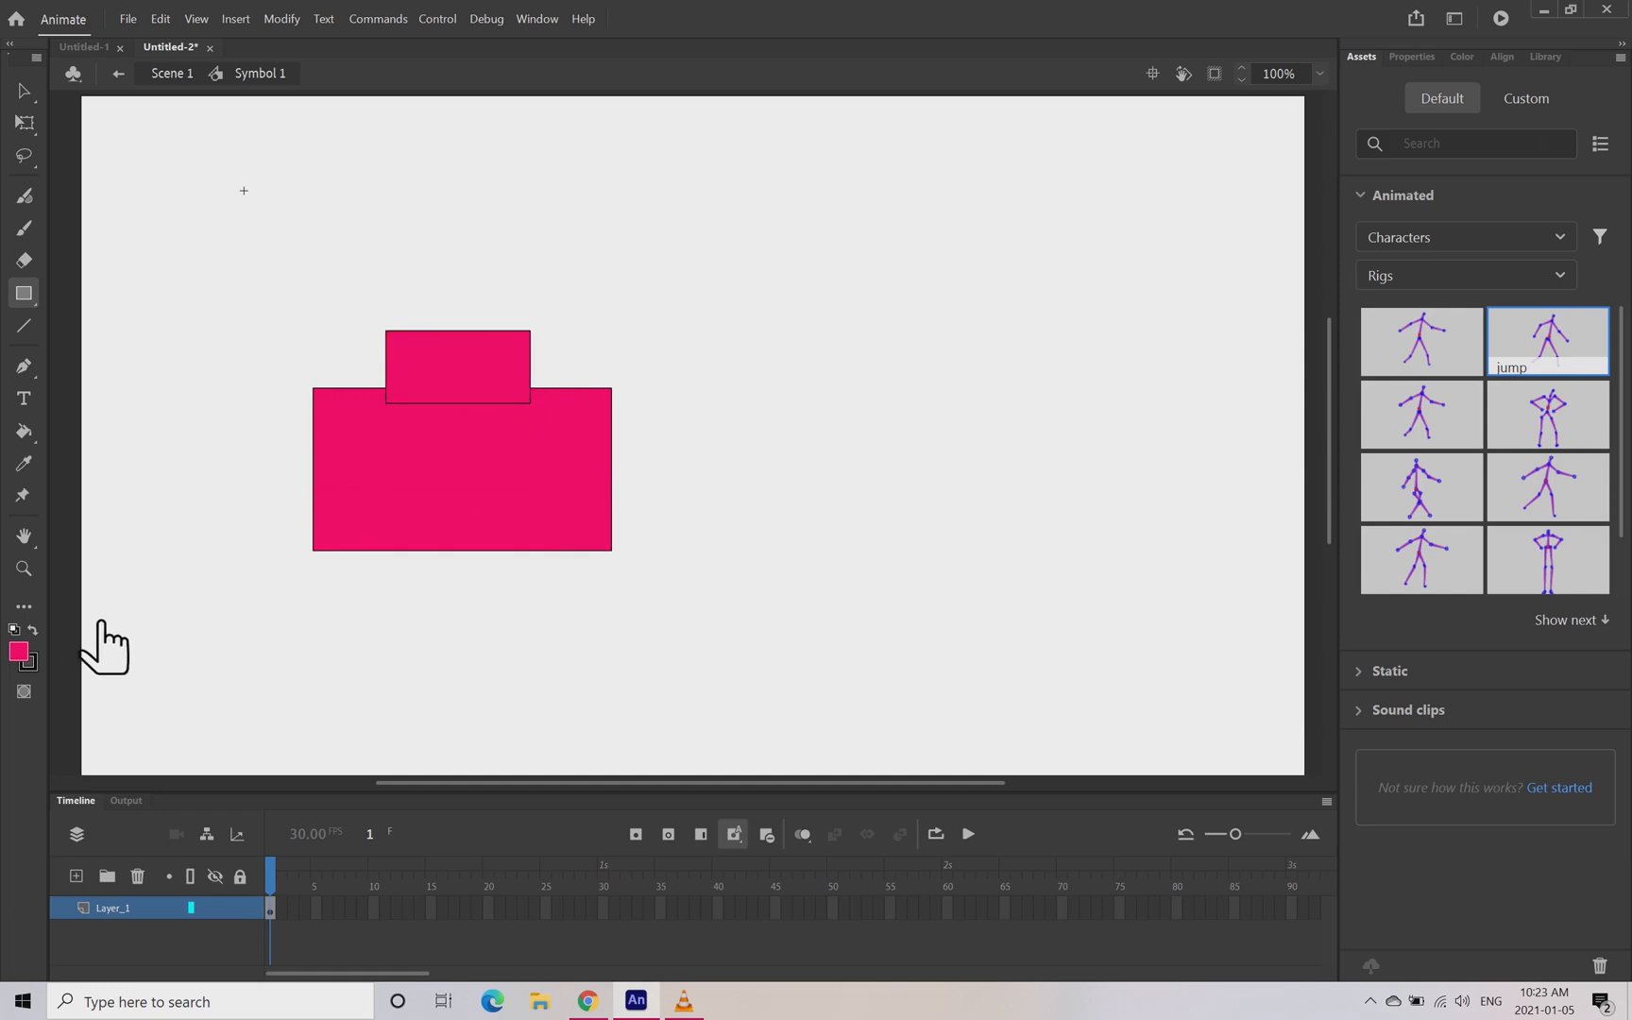
pyautogui.click(18, 652)
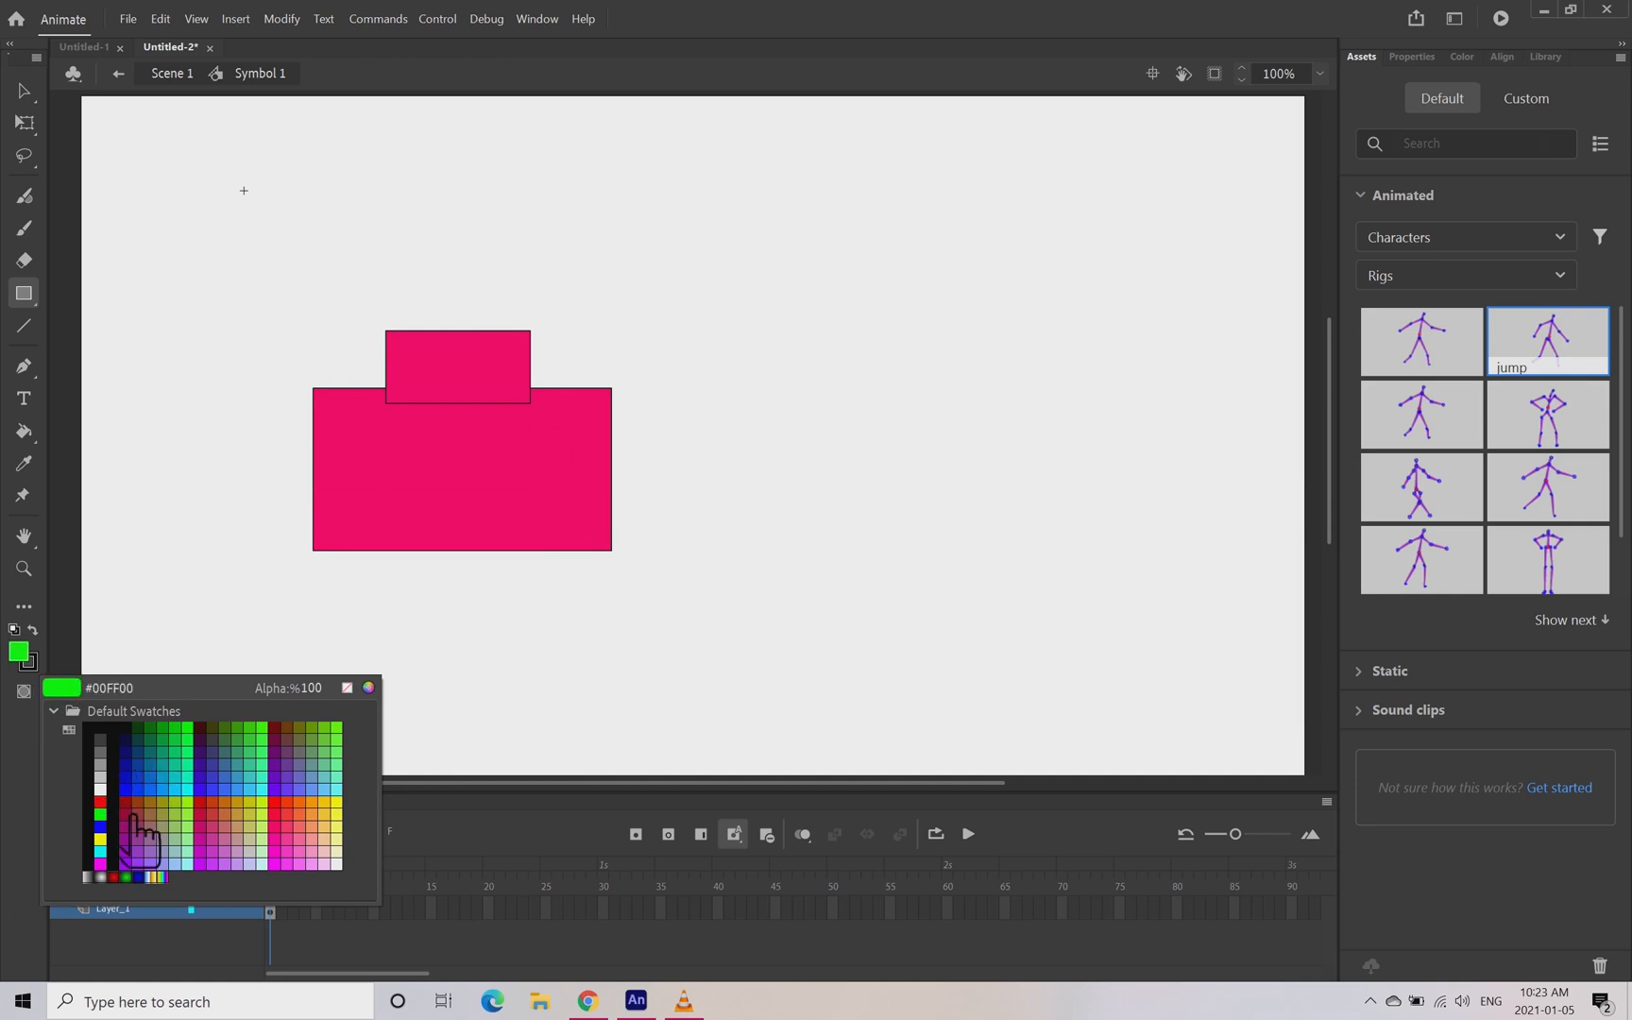
pyautogui.click(100, 826)
pyautogui.moveTo(586, 462); pyautogui.dragTo(728, 491)
pyautogui.moveTo(258, 443)
pyautogui.mouseDown()
pyautogui.moveTo(310, 491)
pyautogui.moveTo(360, 503)
pyautogui.moveTo(402, 628)
pyautogui.mouseUp()
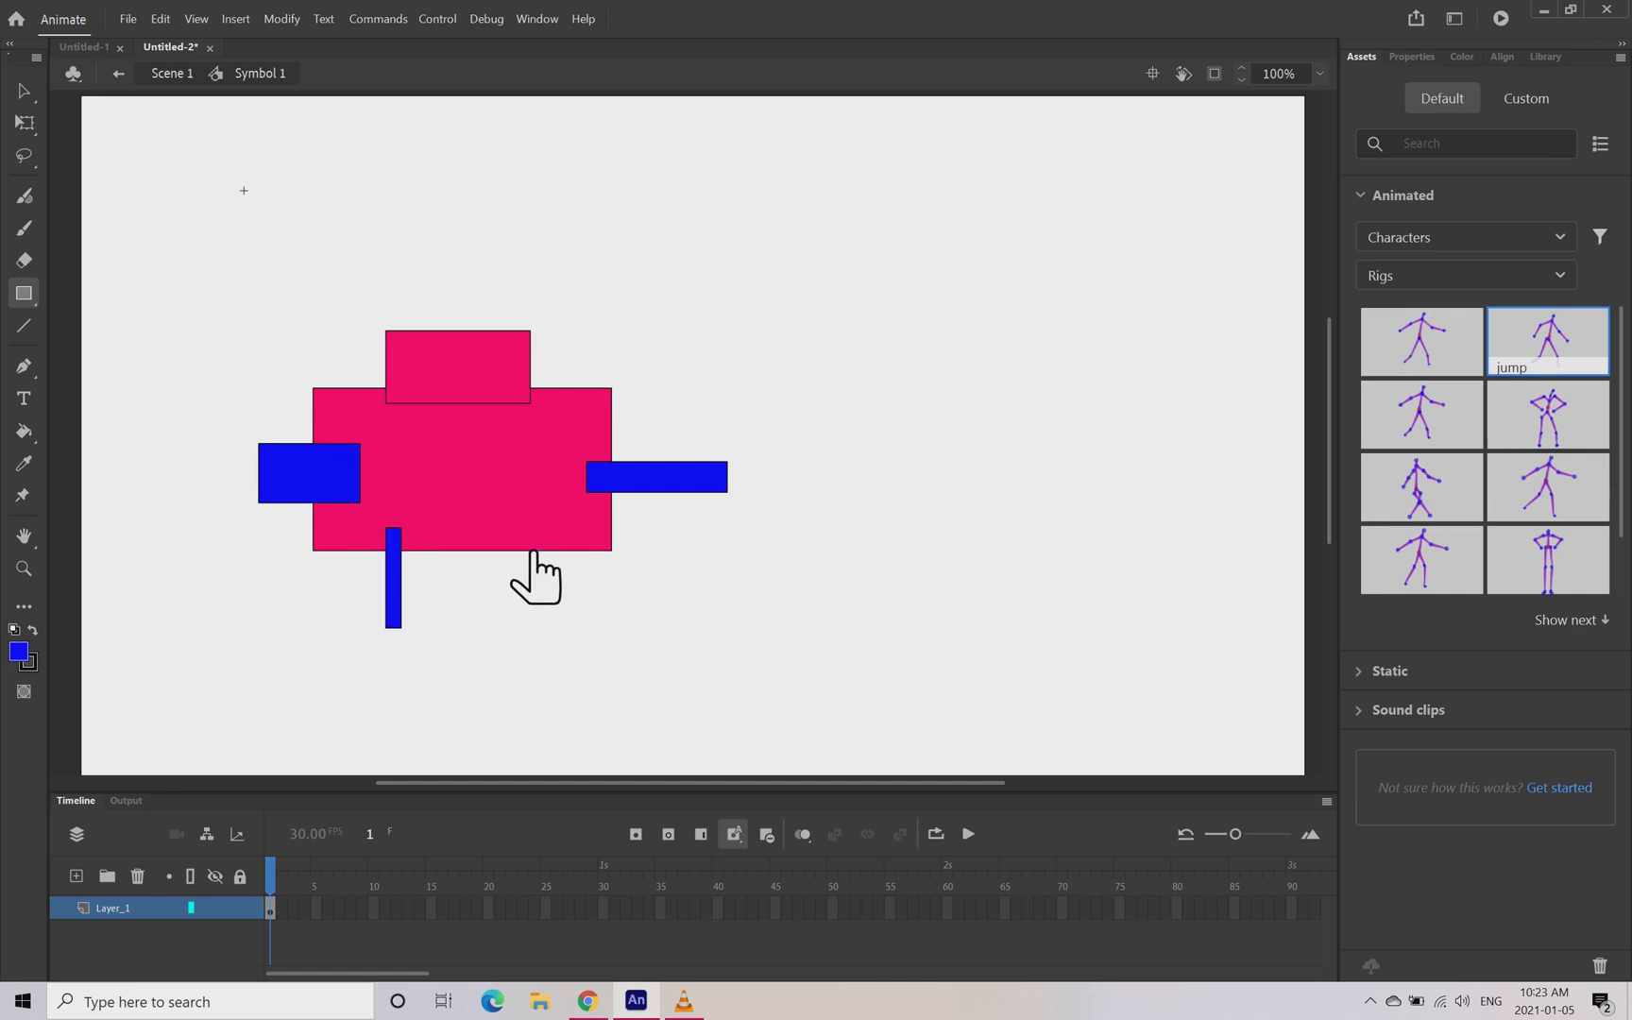
pyautogui.moveTo(507, 518); pyautogui.dragTo(521, 621)
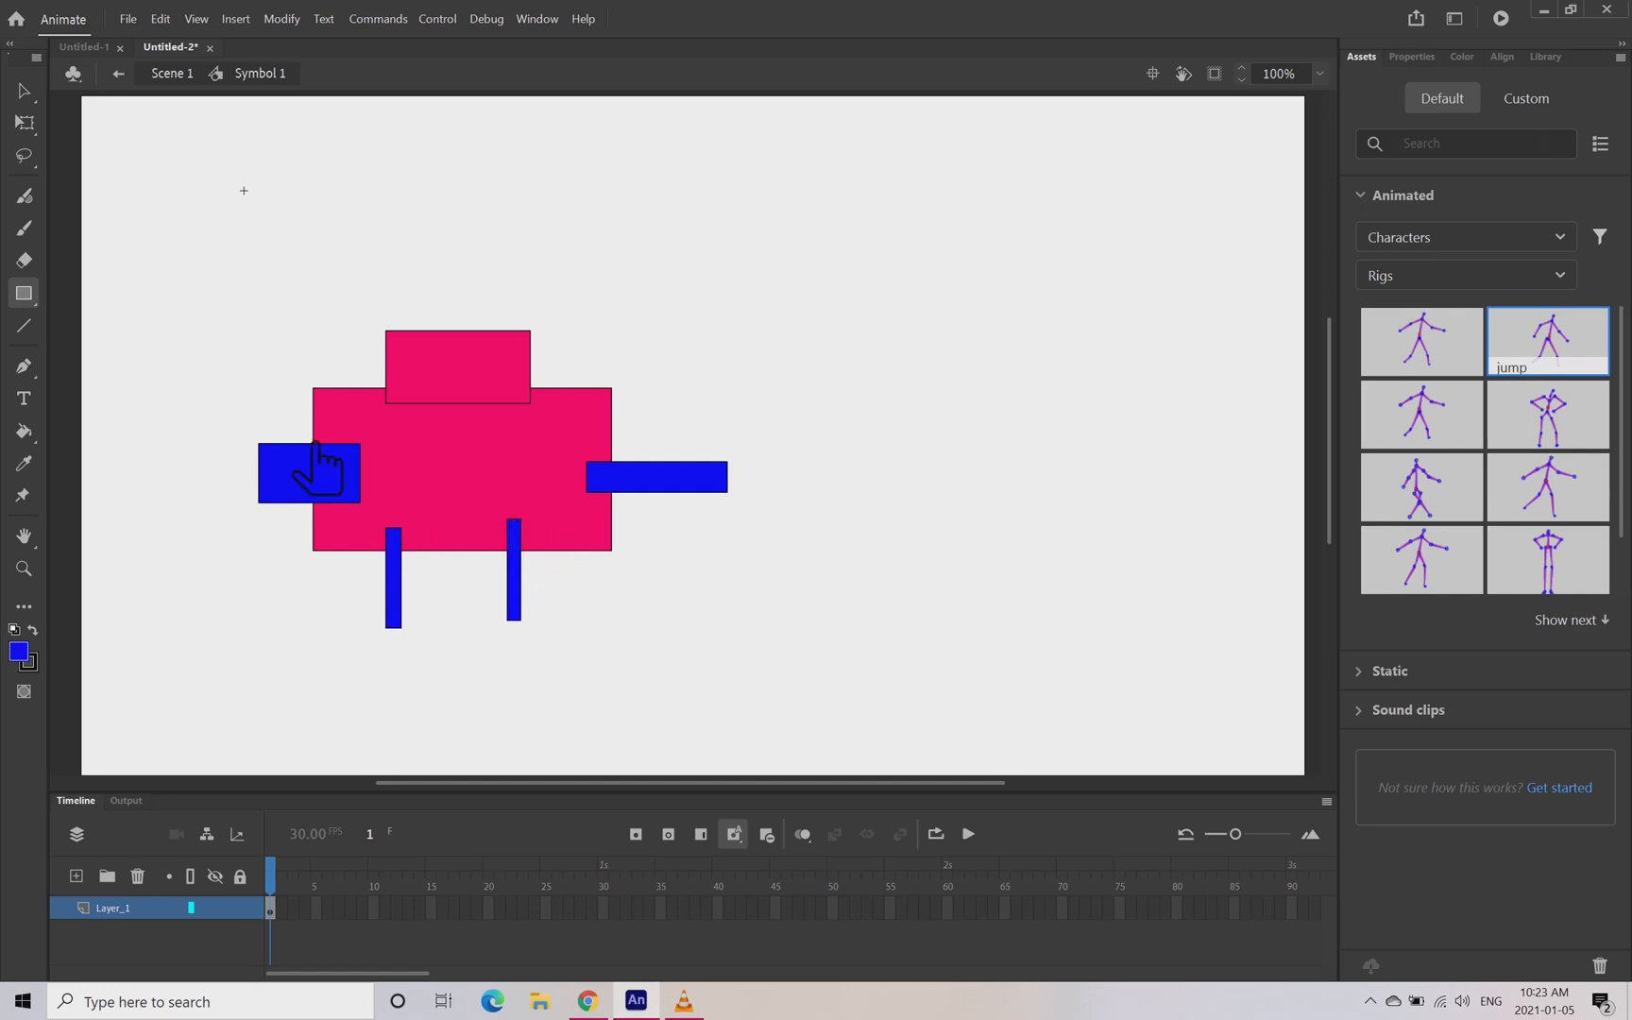
# - Draw the mouth, nose and eyebrows on the character's face with straight lines
pyautogui.click(23, 326)
pyautogui.moveTo(444, 384); pyautogui.dragTo(492, 363)
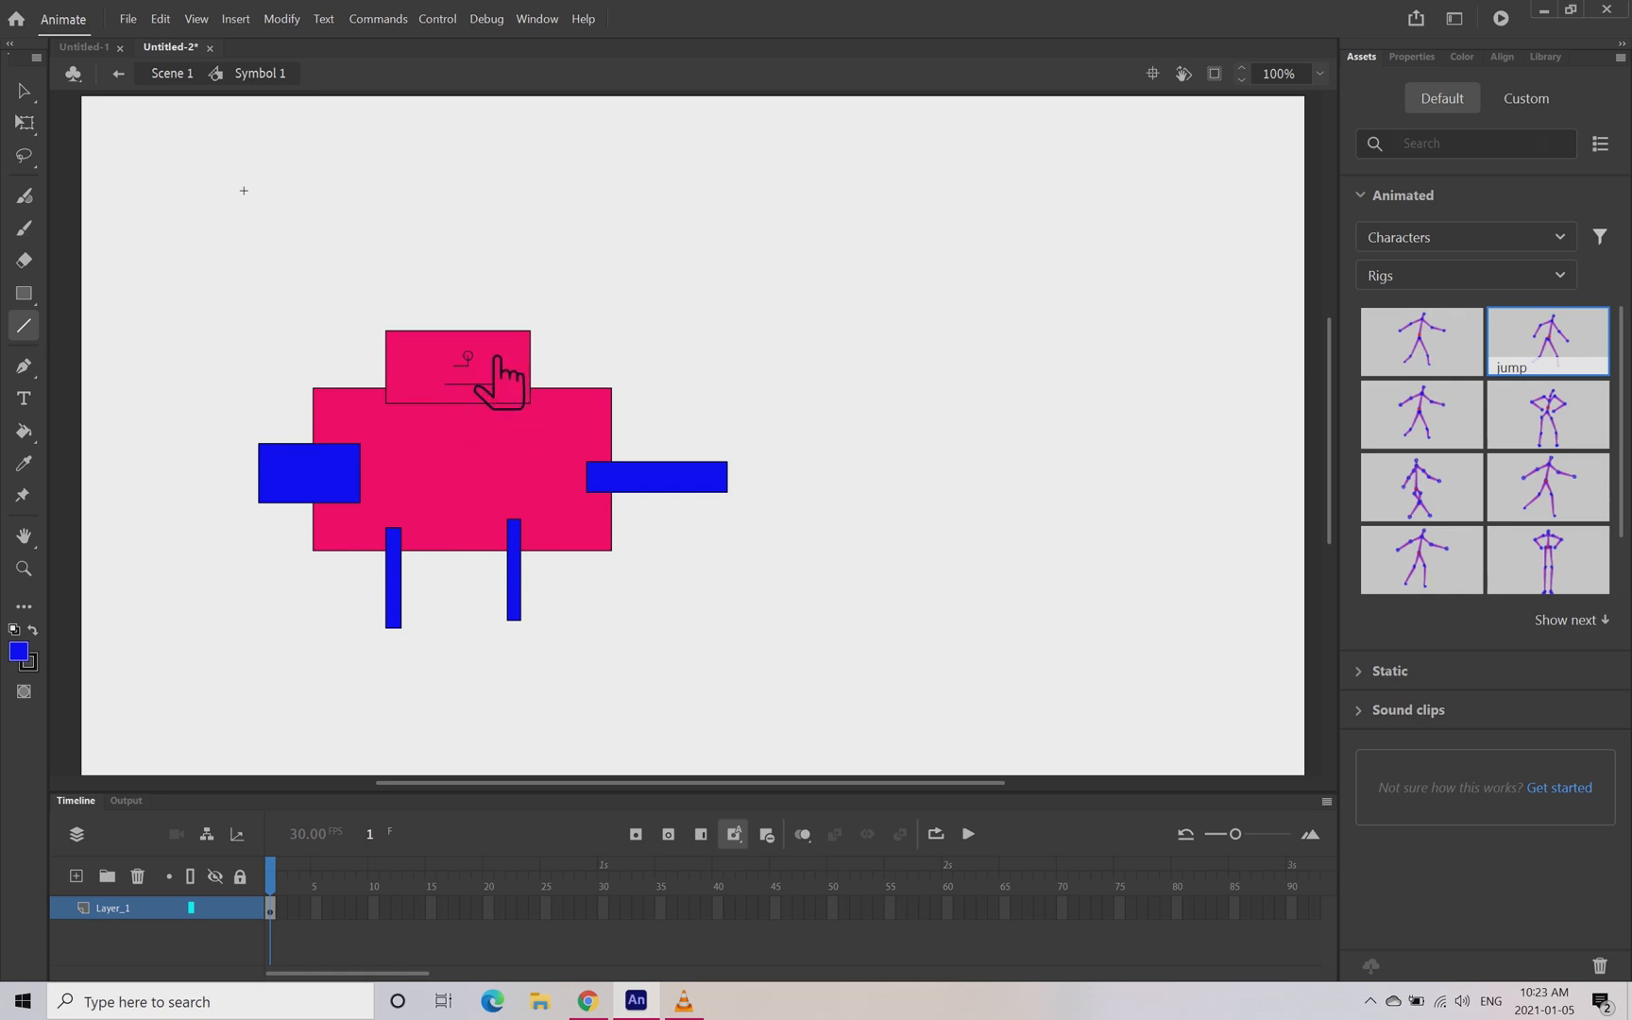
pyautogui.moveTo(419, 348); pyautogui.dragTo(459, 348)
# - Add two black oval eyes to the face and short straight hair lines around the top of the head
pyautogui.click(55, 295)
pyautogui.click(117, 354)
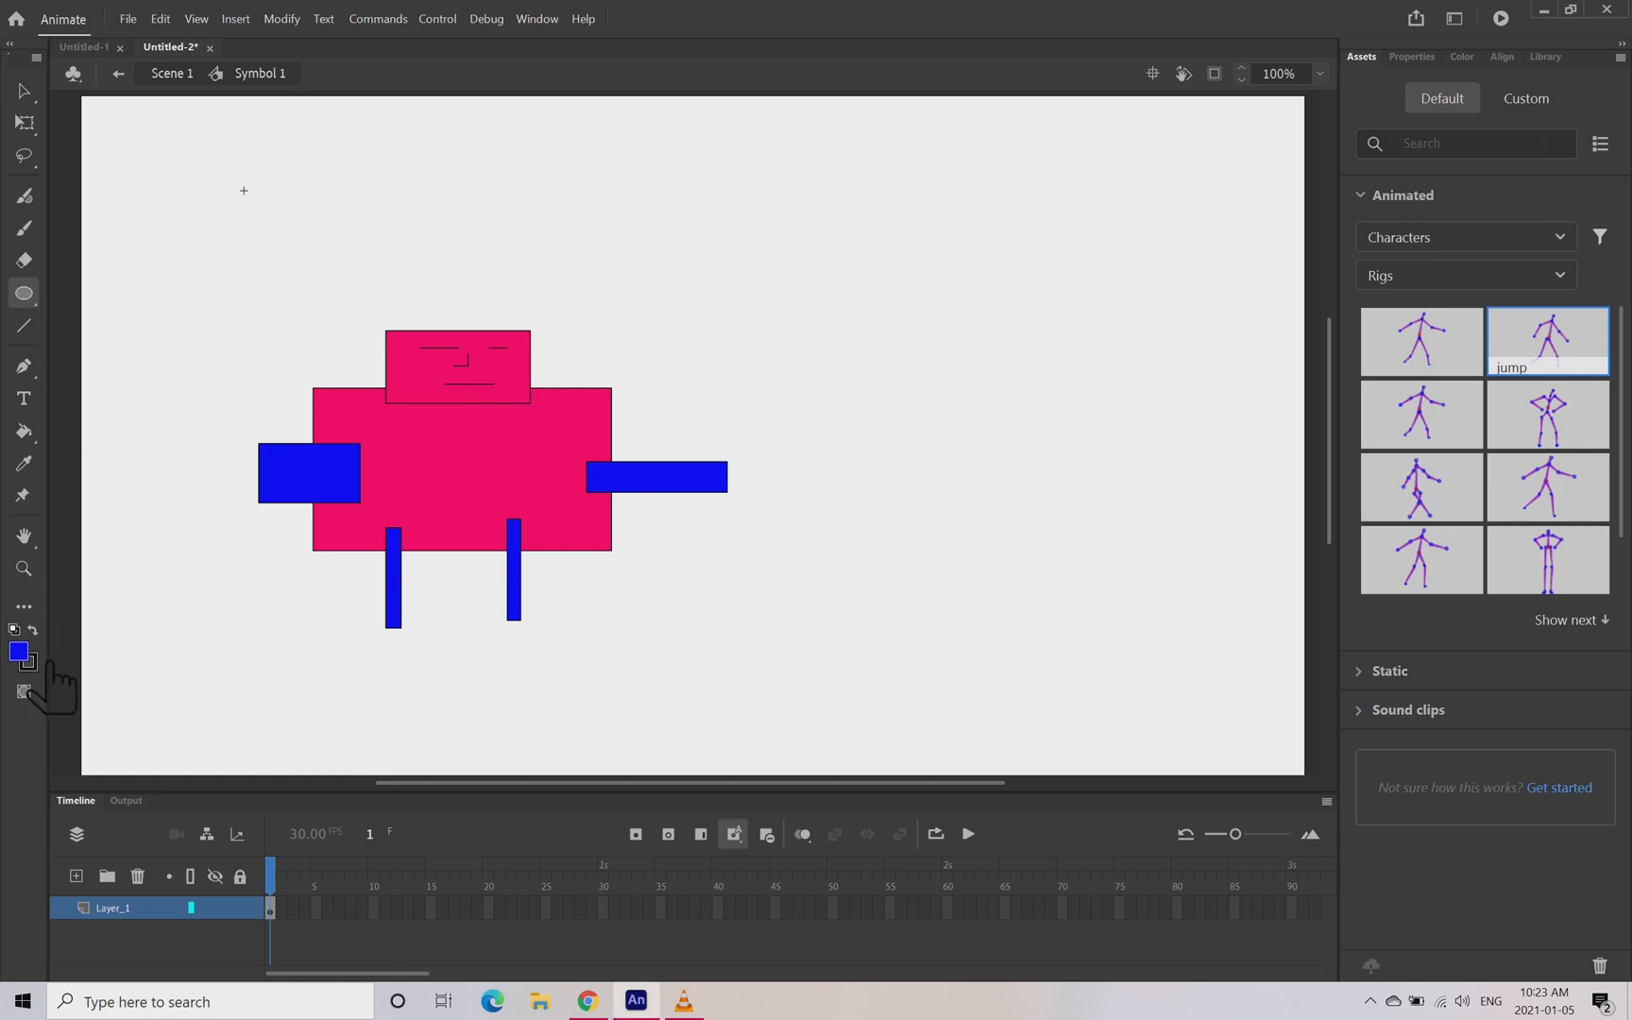
pyautogui.click(19, 652)
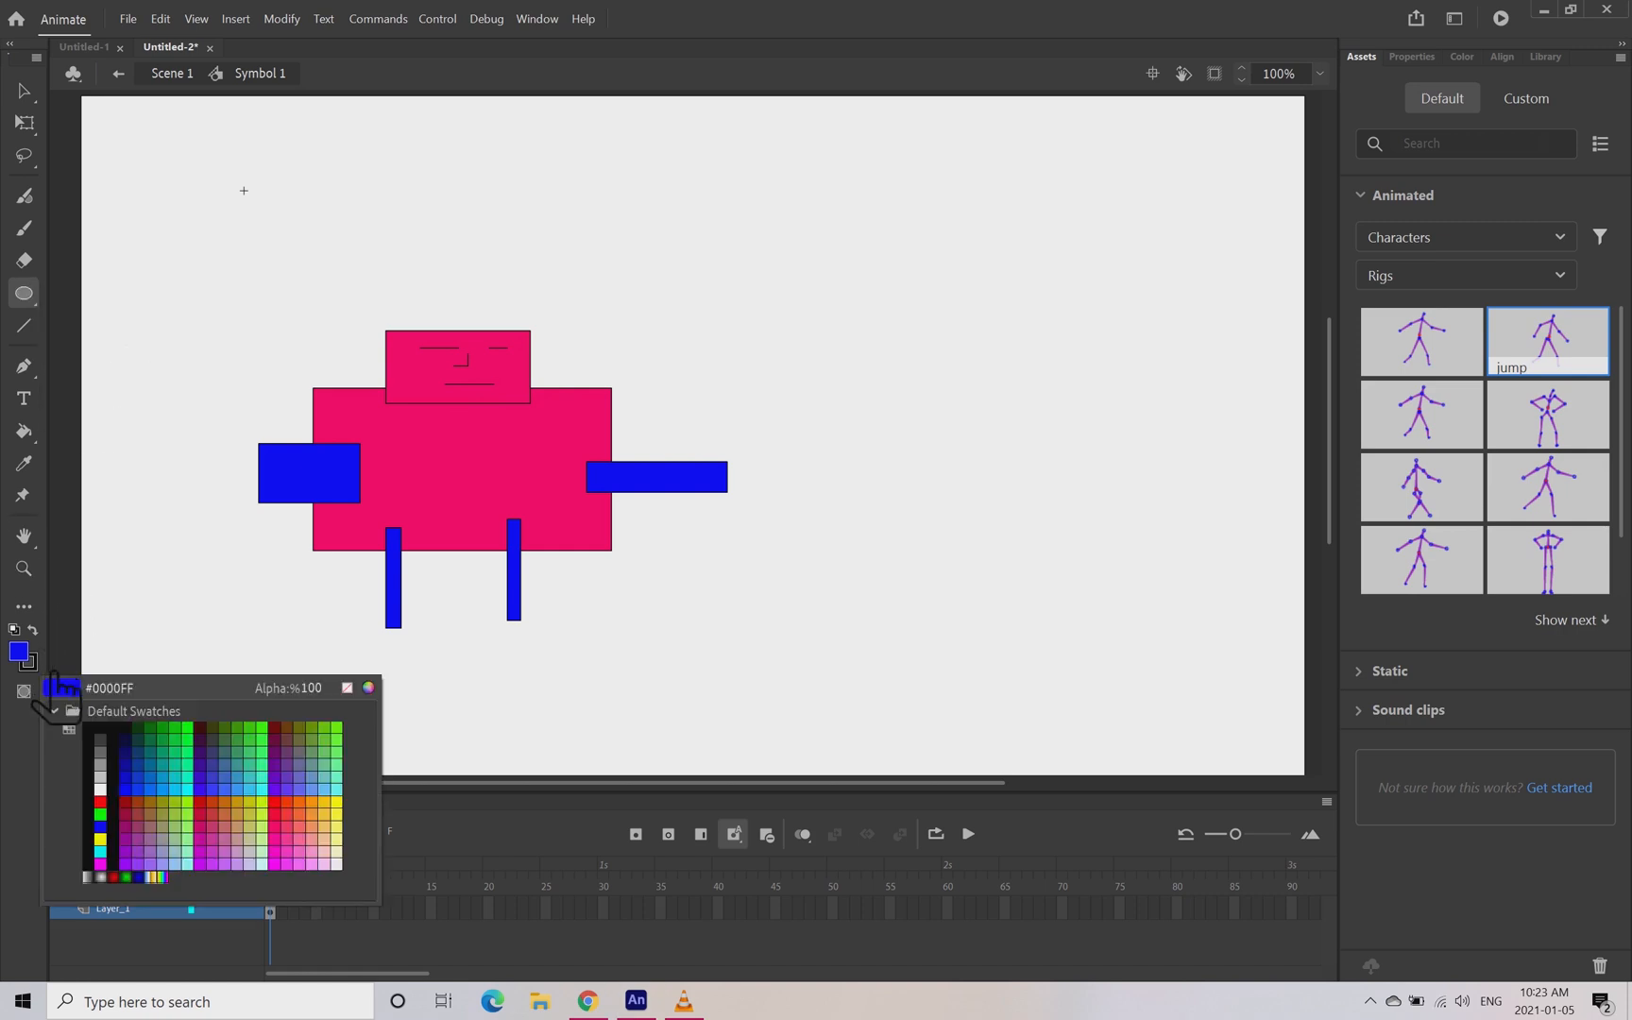
pyautogui.click(135, 741)
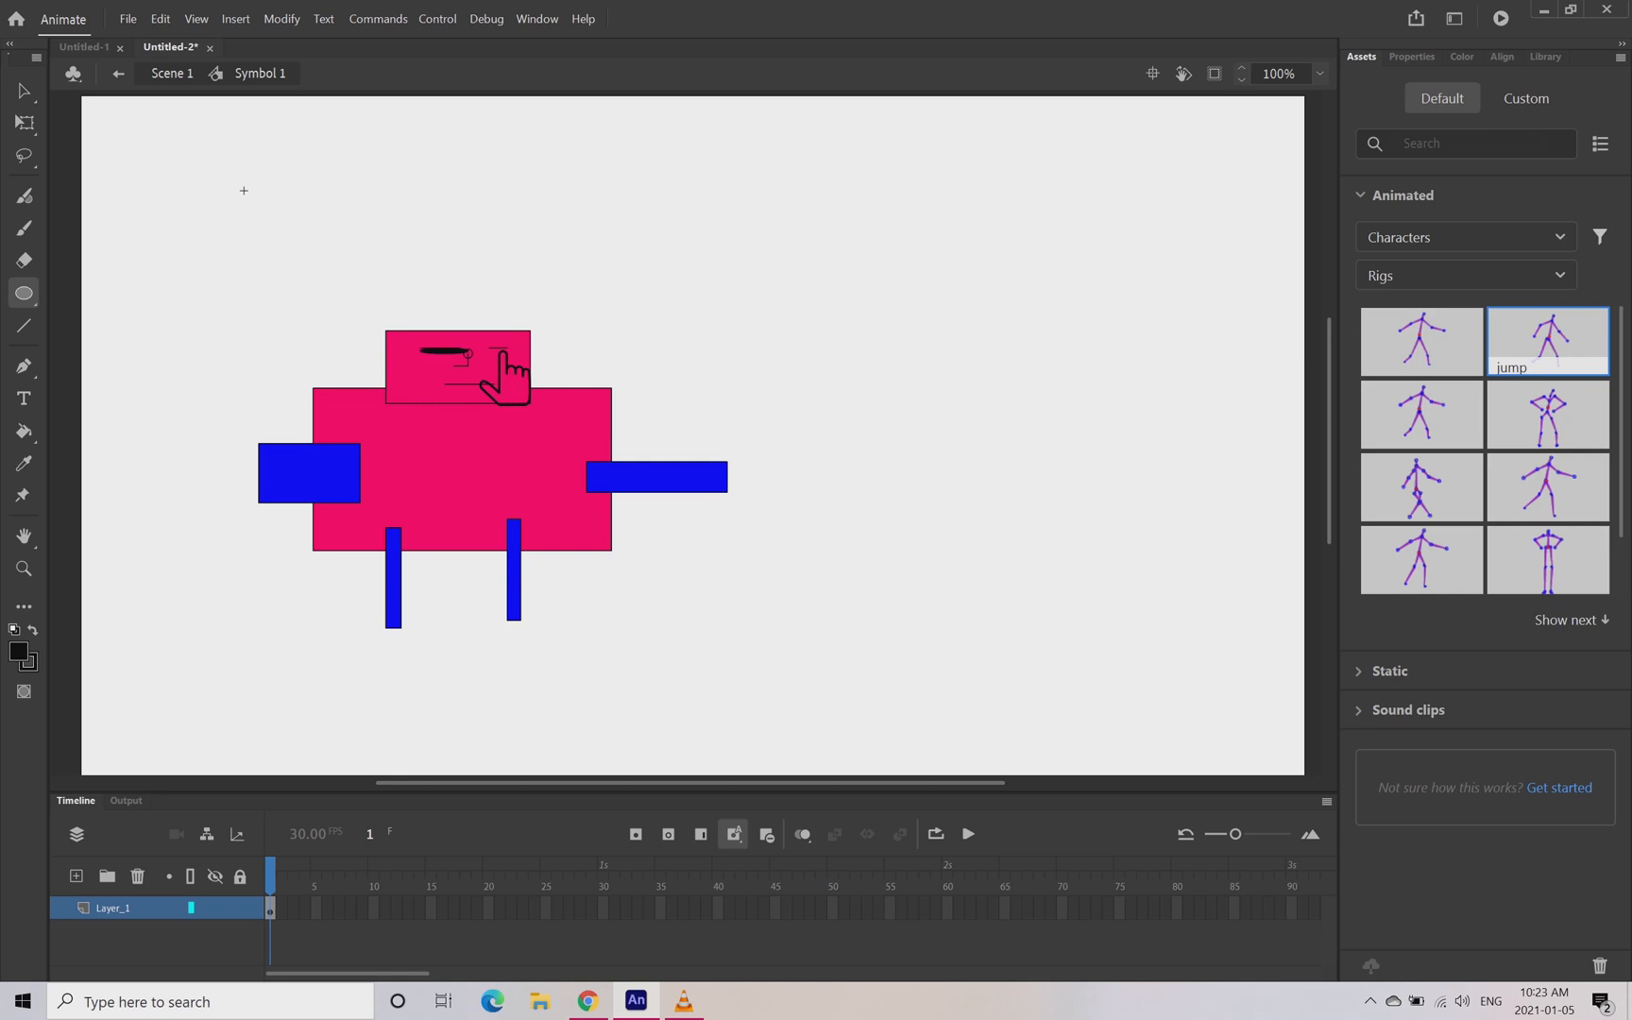
pyautogui.moveTo(482, 339); pyautogui.dragTo(511, 351)
pyautogui.click(26, 326)
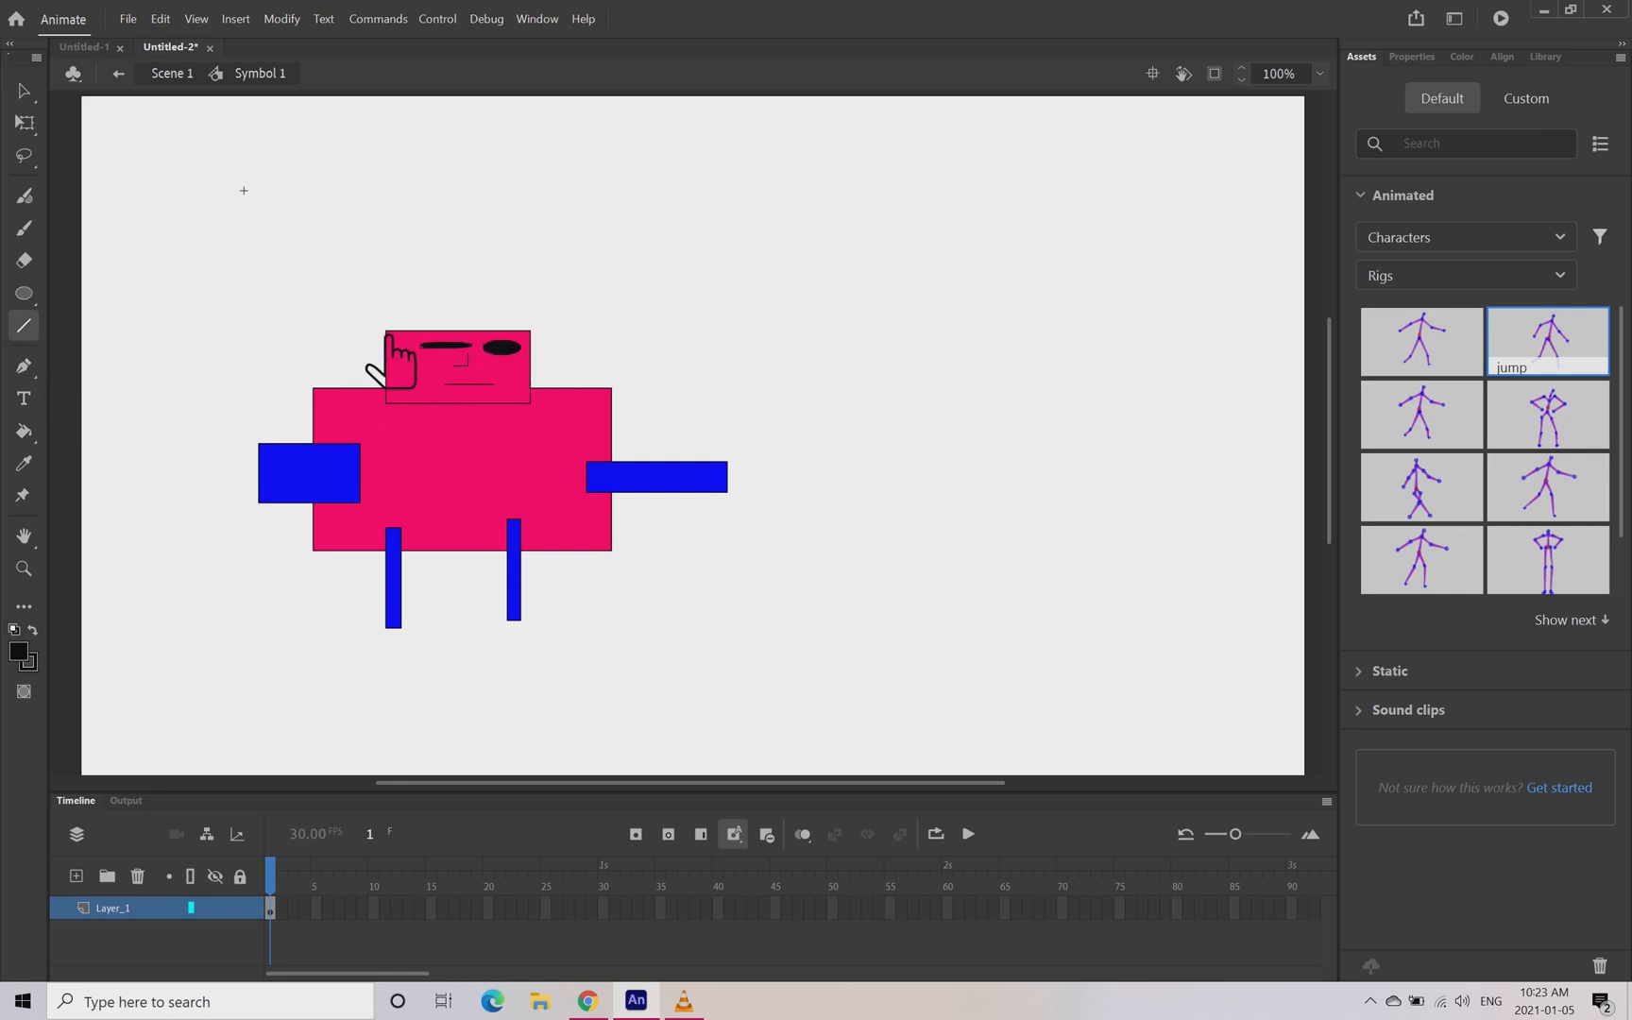
pyautogui.moveTo(415, 372)
pyautogui.mouseDown()
pyautogui.moveTo(357, 345)
pyautogui.moveTo(374, 319)
pyautogui.moveTo(515, 319)
pyautogui.moveTo(560, 342)
pyautogui.moveTo(543, 359)
pyautogui.mouseUp()
# - Insert a blank keyframe at frame 35 and draw an animal's large body and small overlapping head as green ovals
pyautogui.rightClick(687, 914)
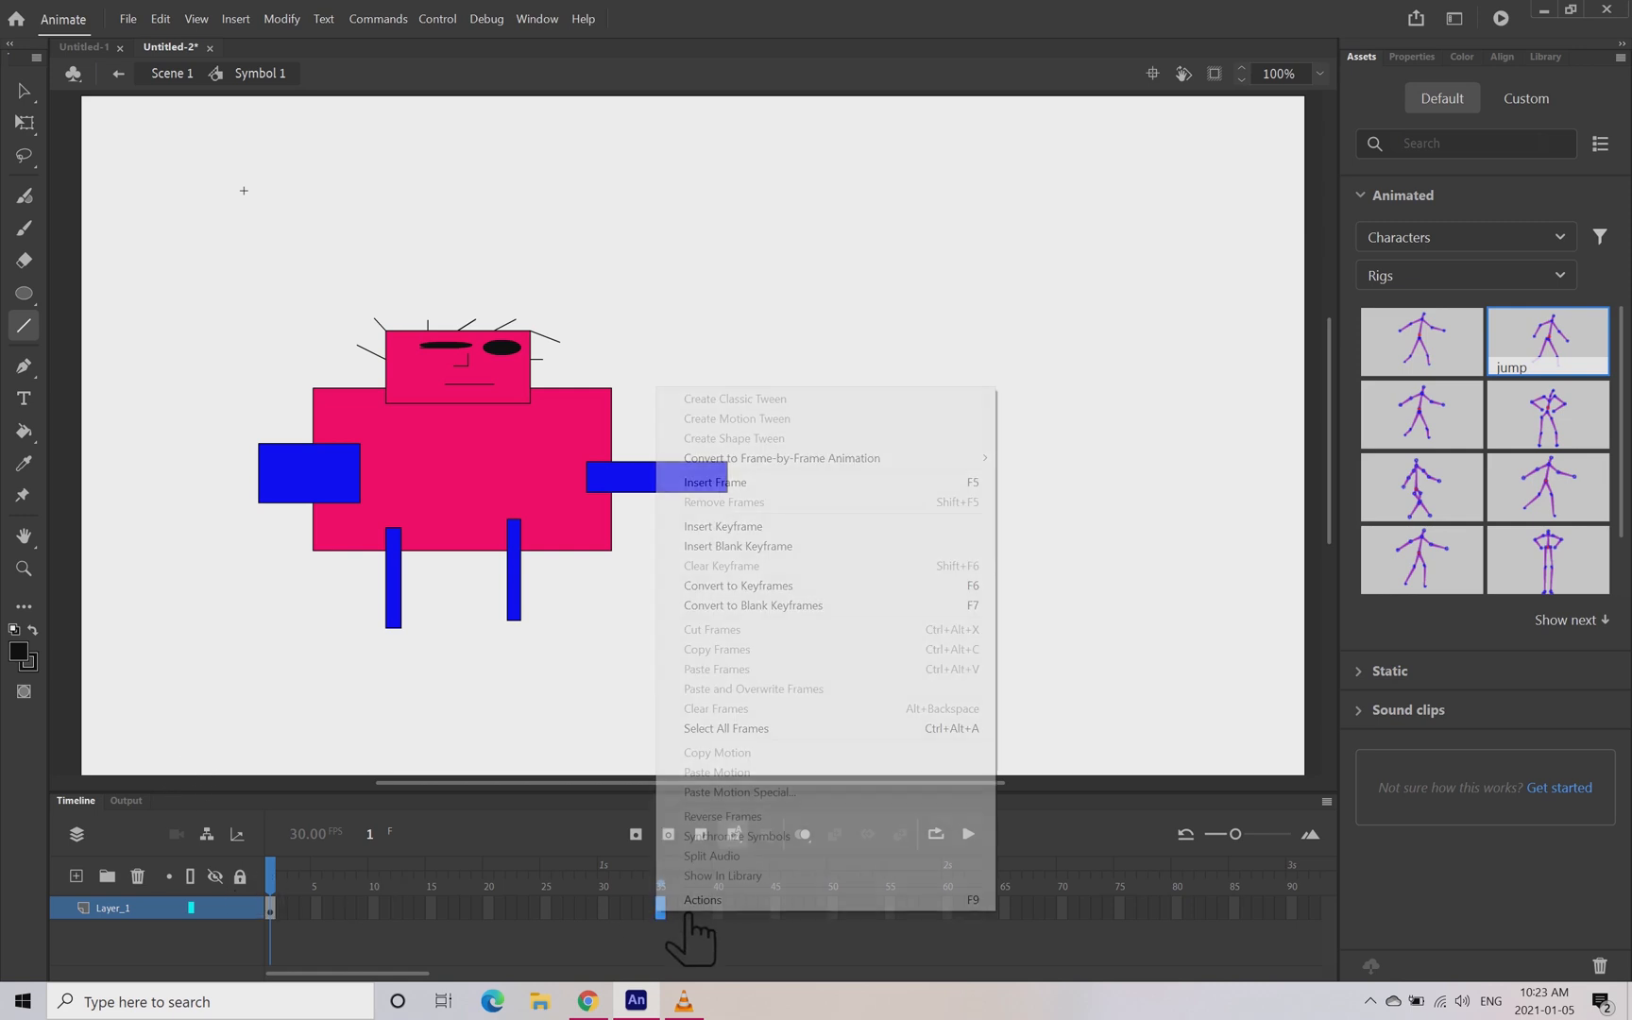
pyautogui.click(770, 548)
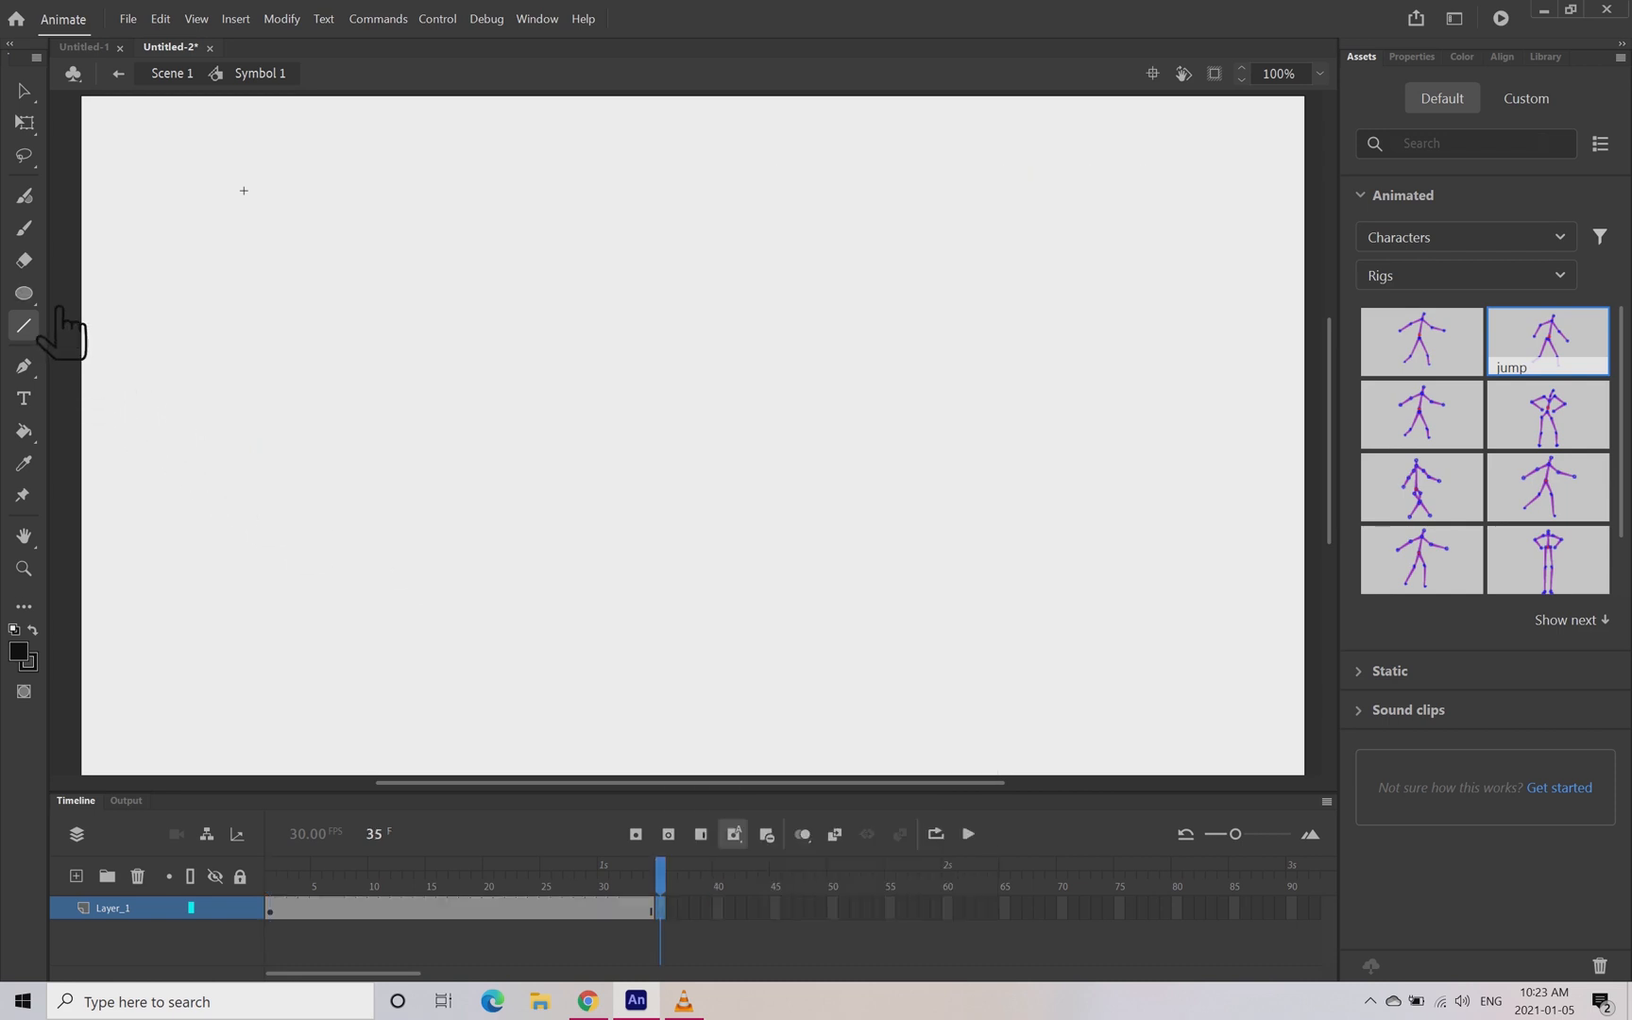
pyautogui.click(21, 653)
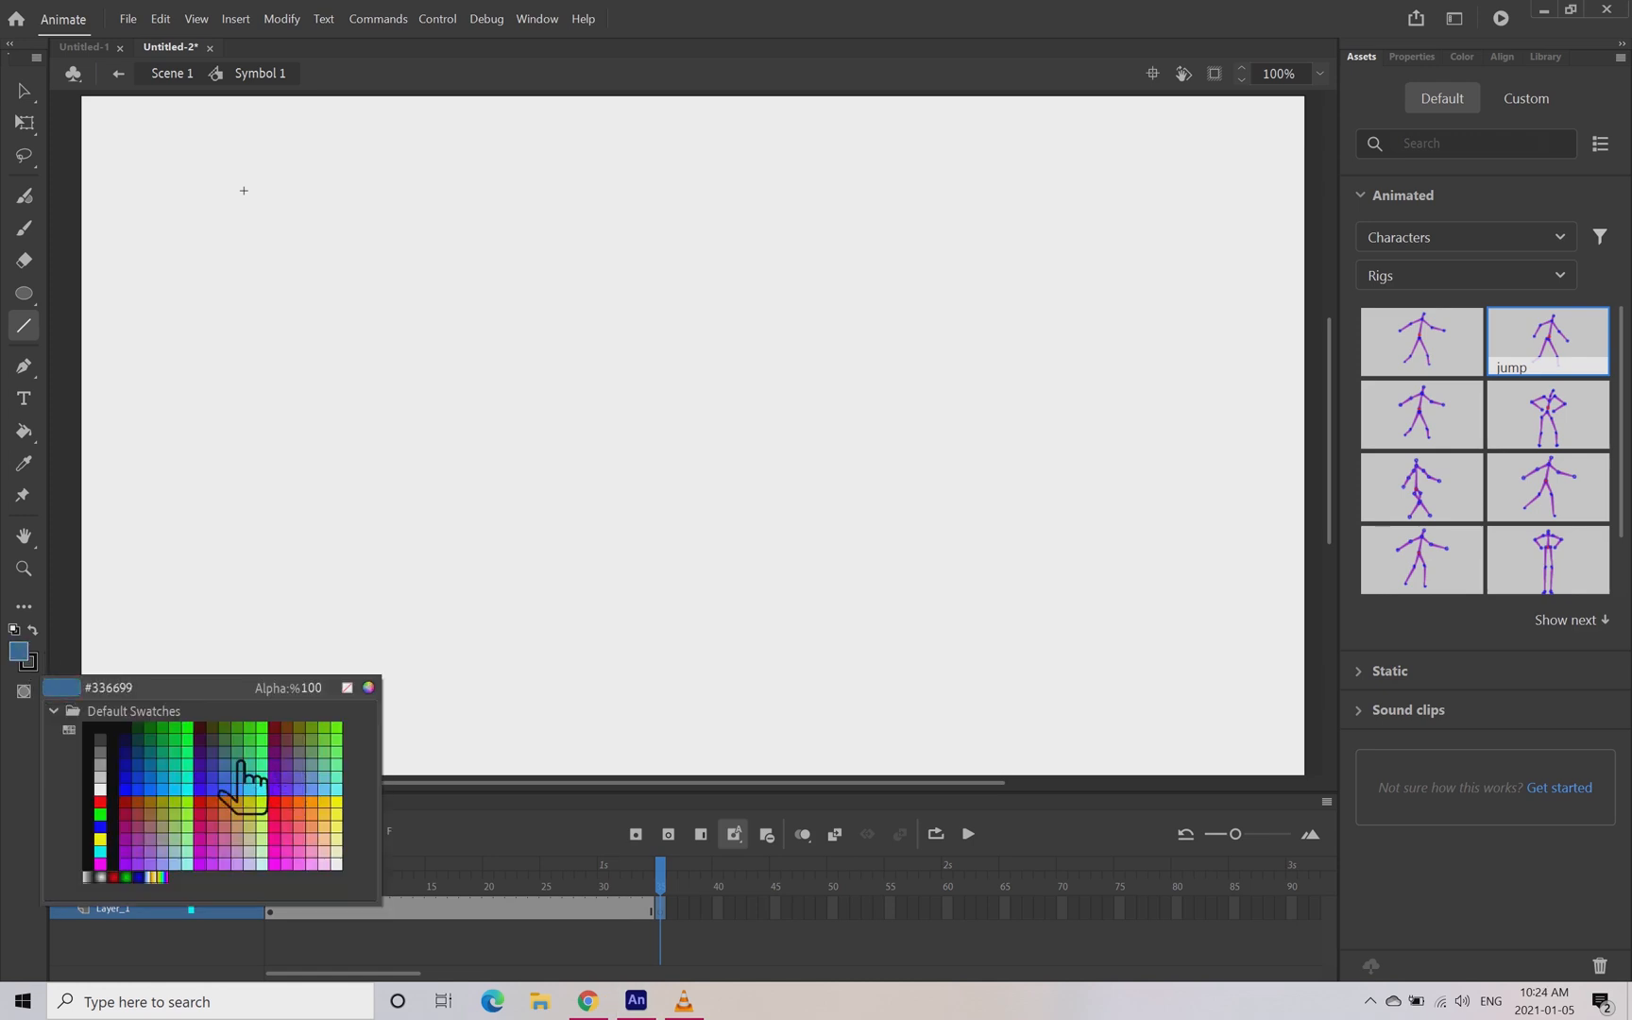
pyautogui.click(188, 753)
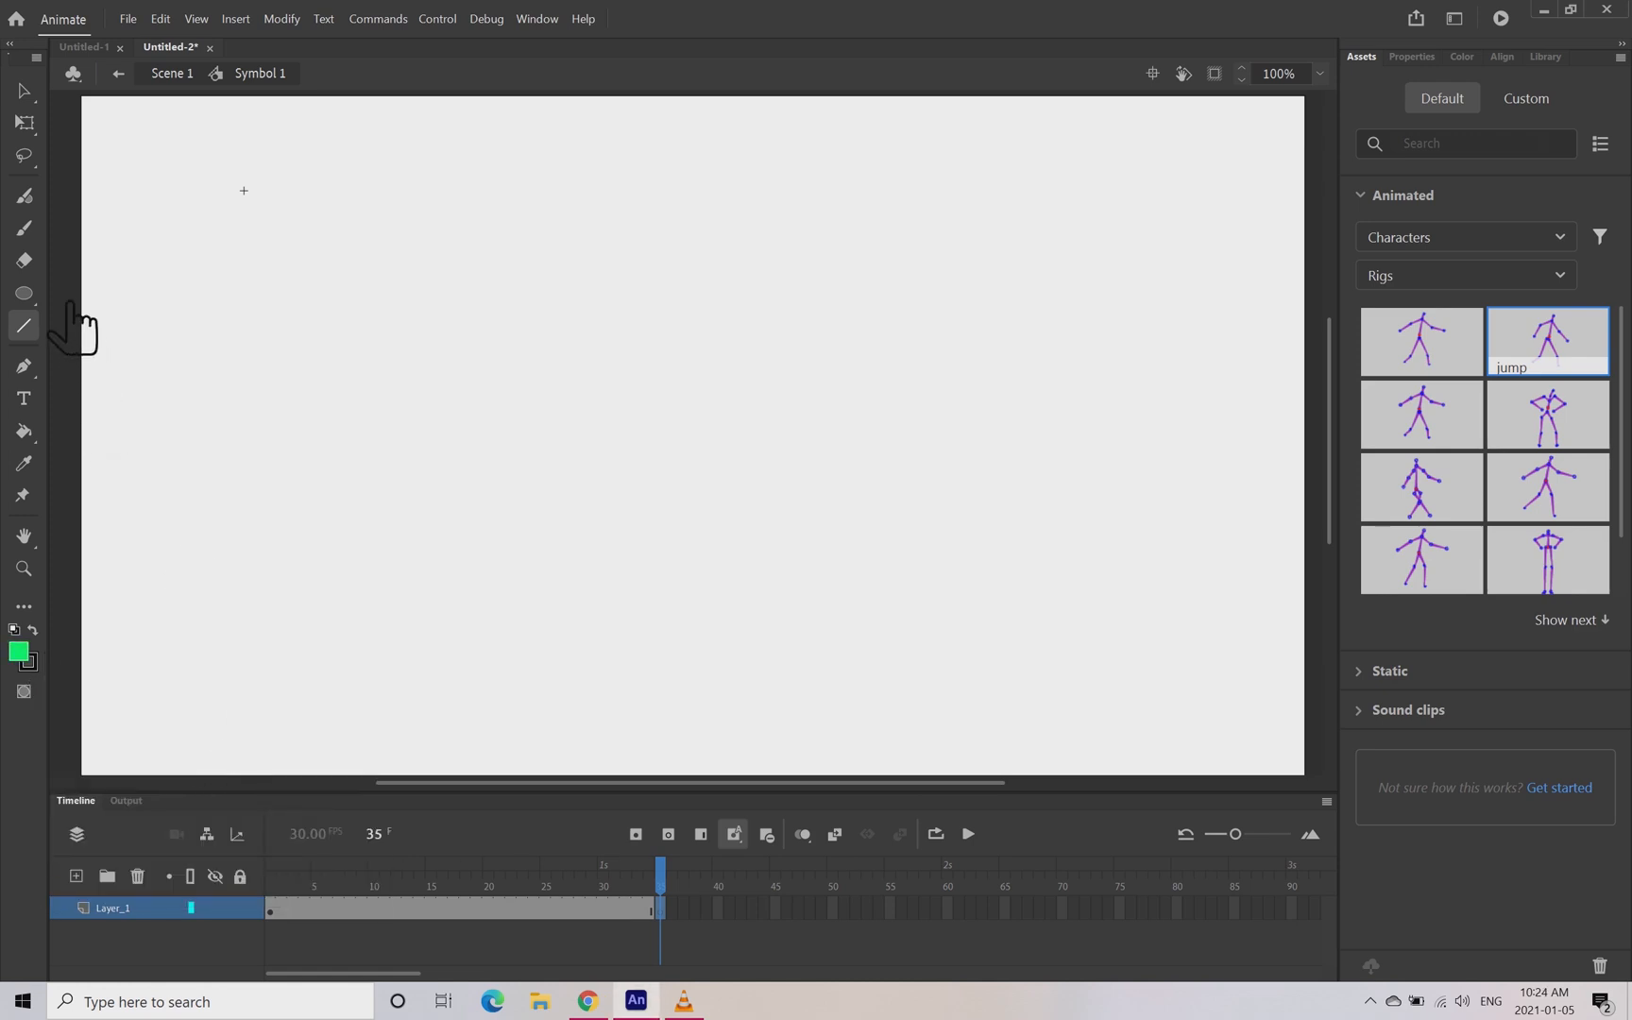
pyautogui.click(25, 293)
pyautogui.moveTo(518, 401)
pyautogui.mouseDown()
pyautogui.moveTo(900, 496)
pyautogui.moveTo(908, 559)
pyautogui.mouseUp()
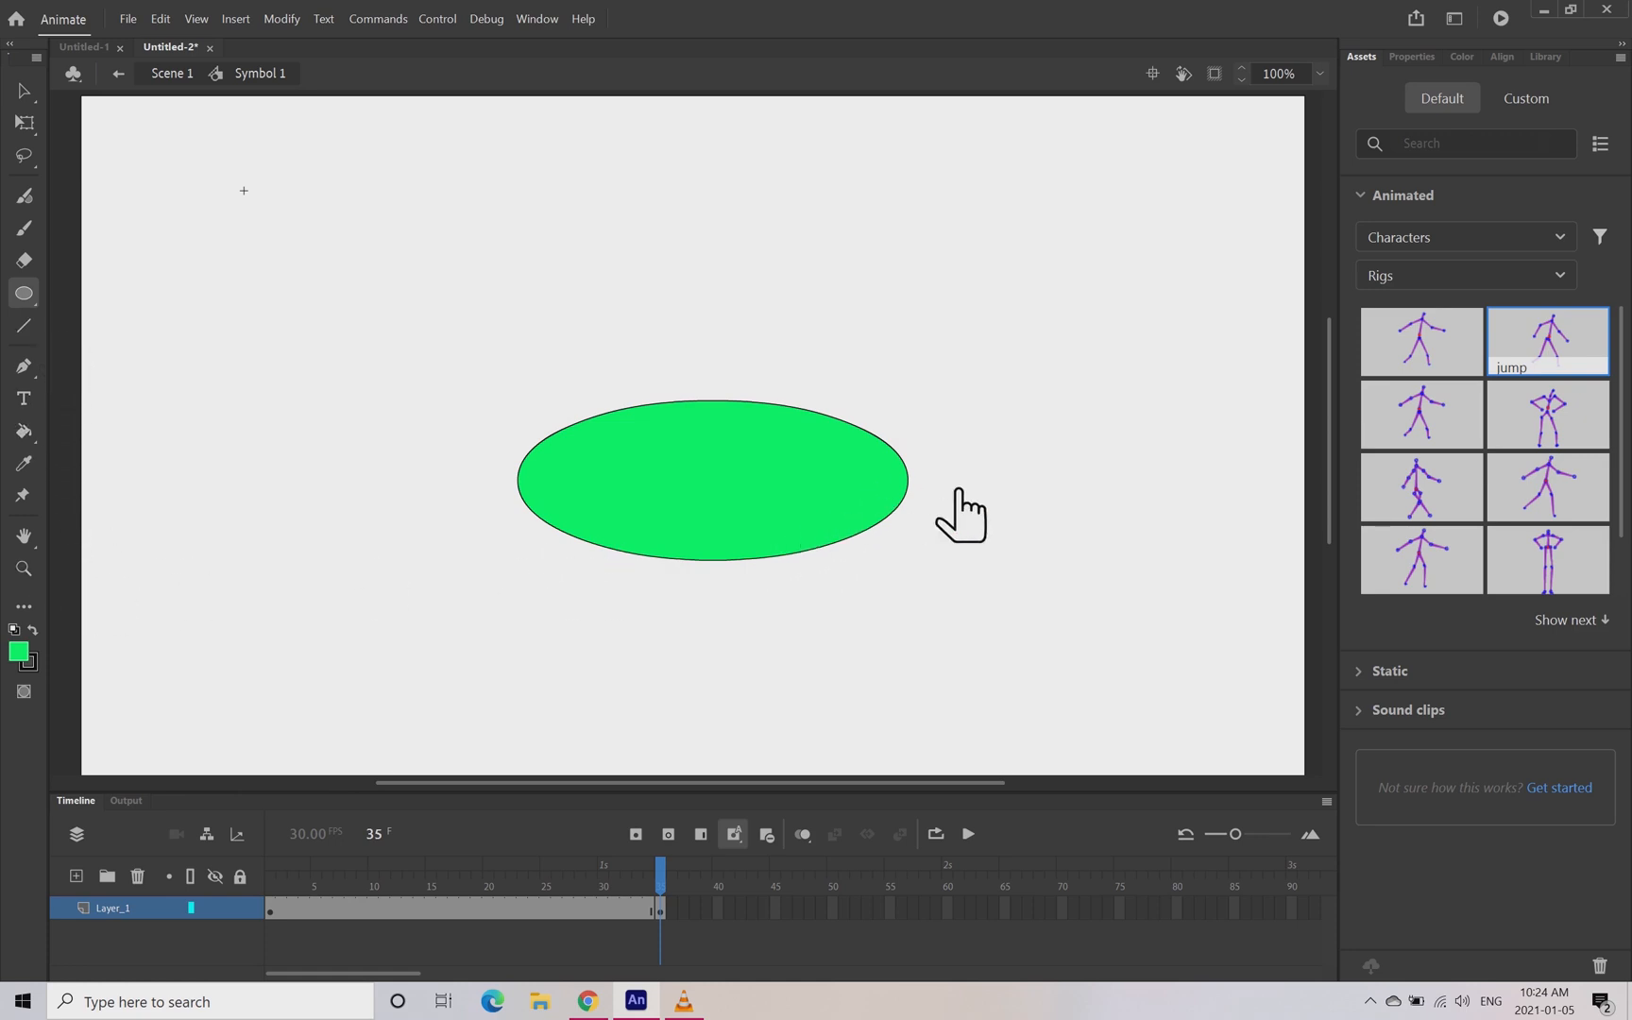
pyautogui.moveTo(885, 442); pyautogui.dragTo(1029, 511)
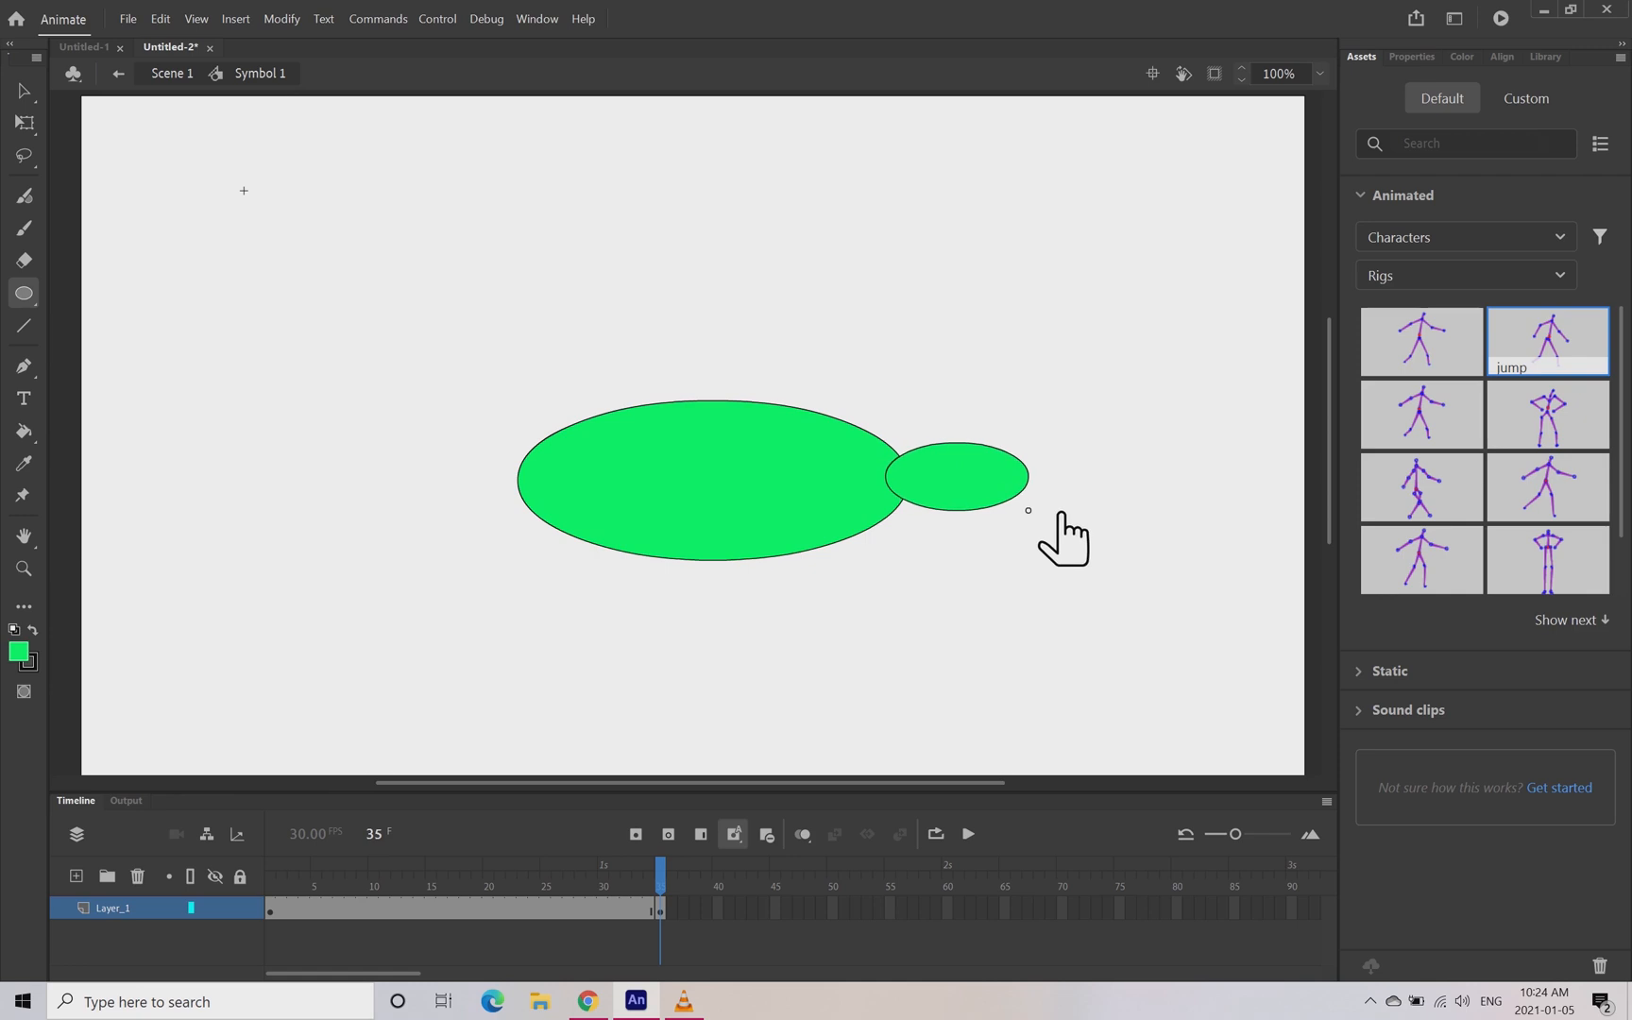
# - Add a black oval eye, a small black nostril and a straight-line mouth to the green animal's head
pyautogui.click(54, 298)
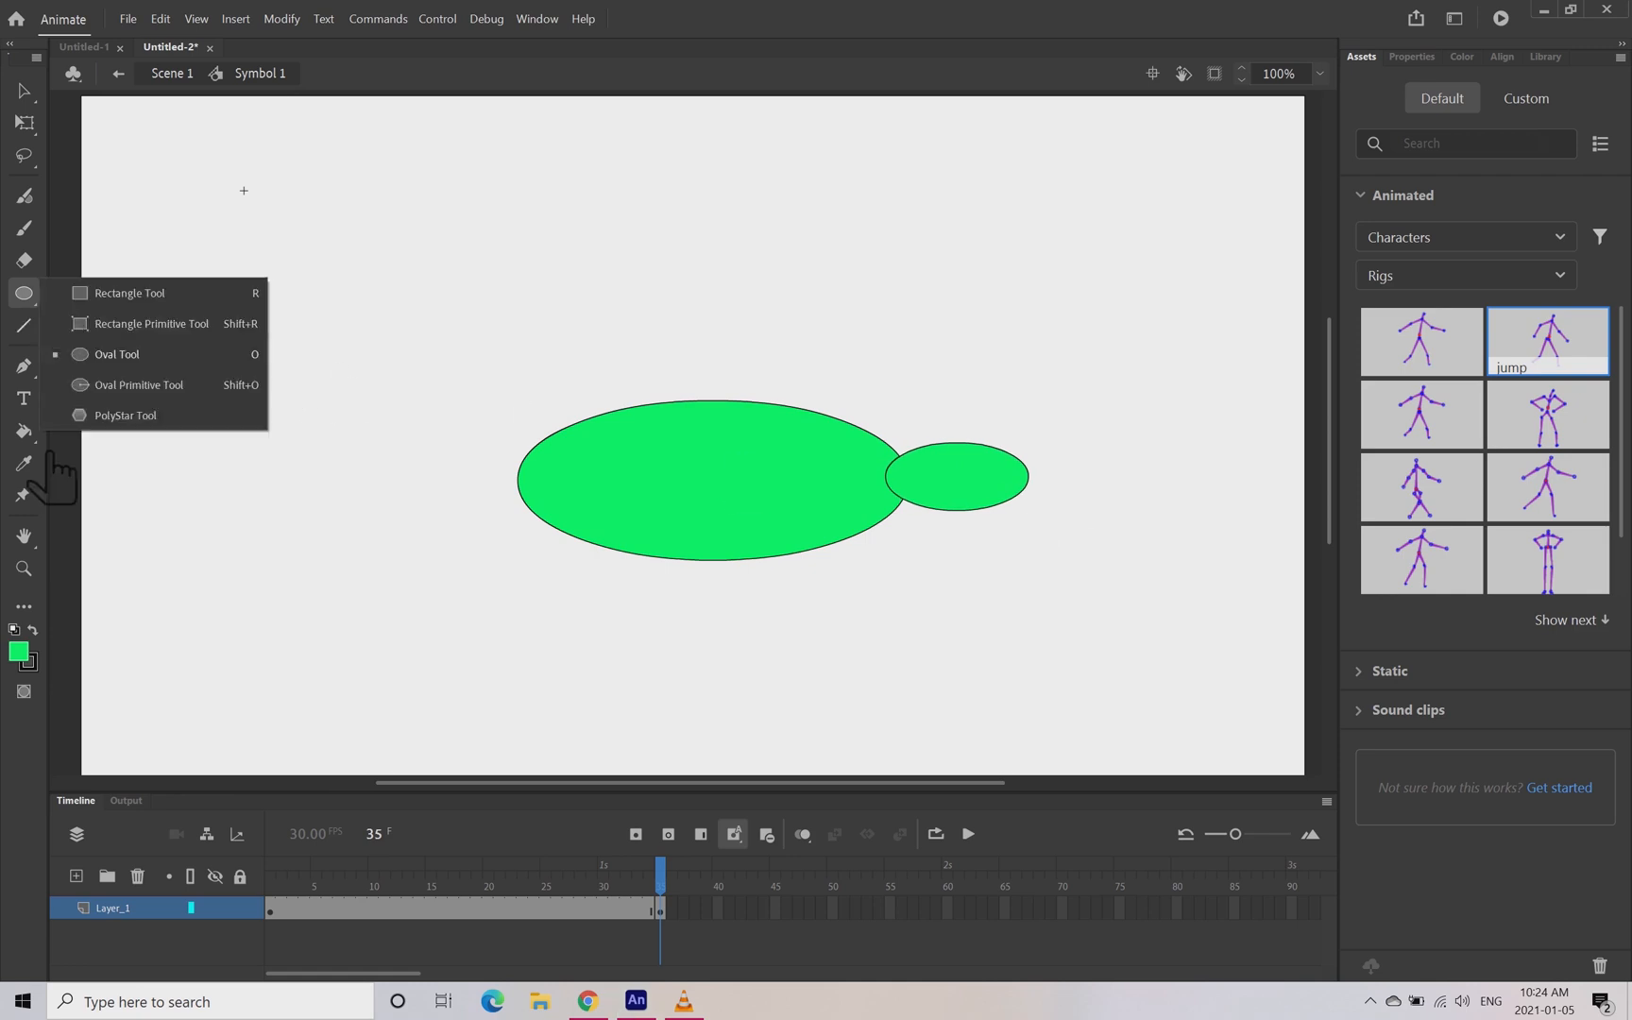
pyautogui.click(19, 652)
pyautogui.click(100, 728)
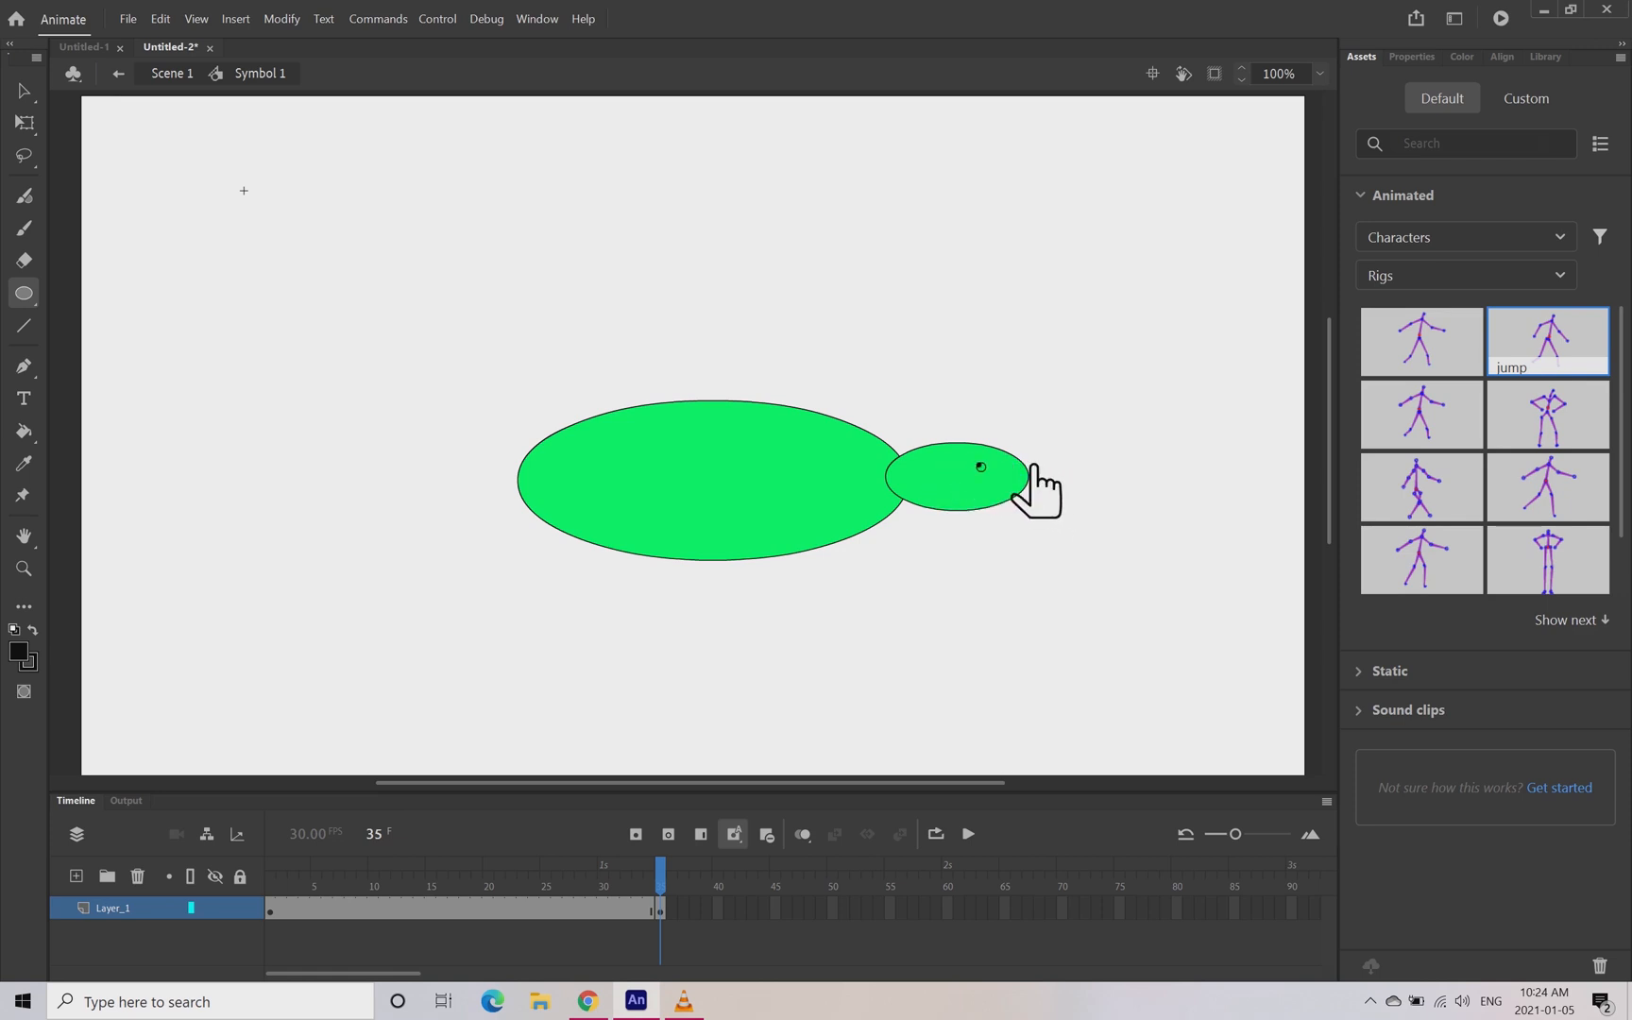
pyautogui.moveTo(973, 467); pyautogui.dragTo(1028, 480)
pyautogui.click(41, 324)
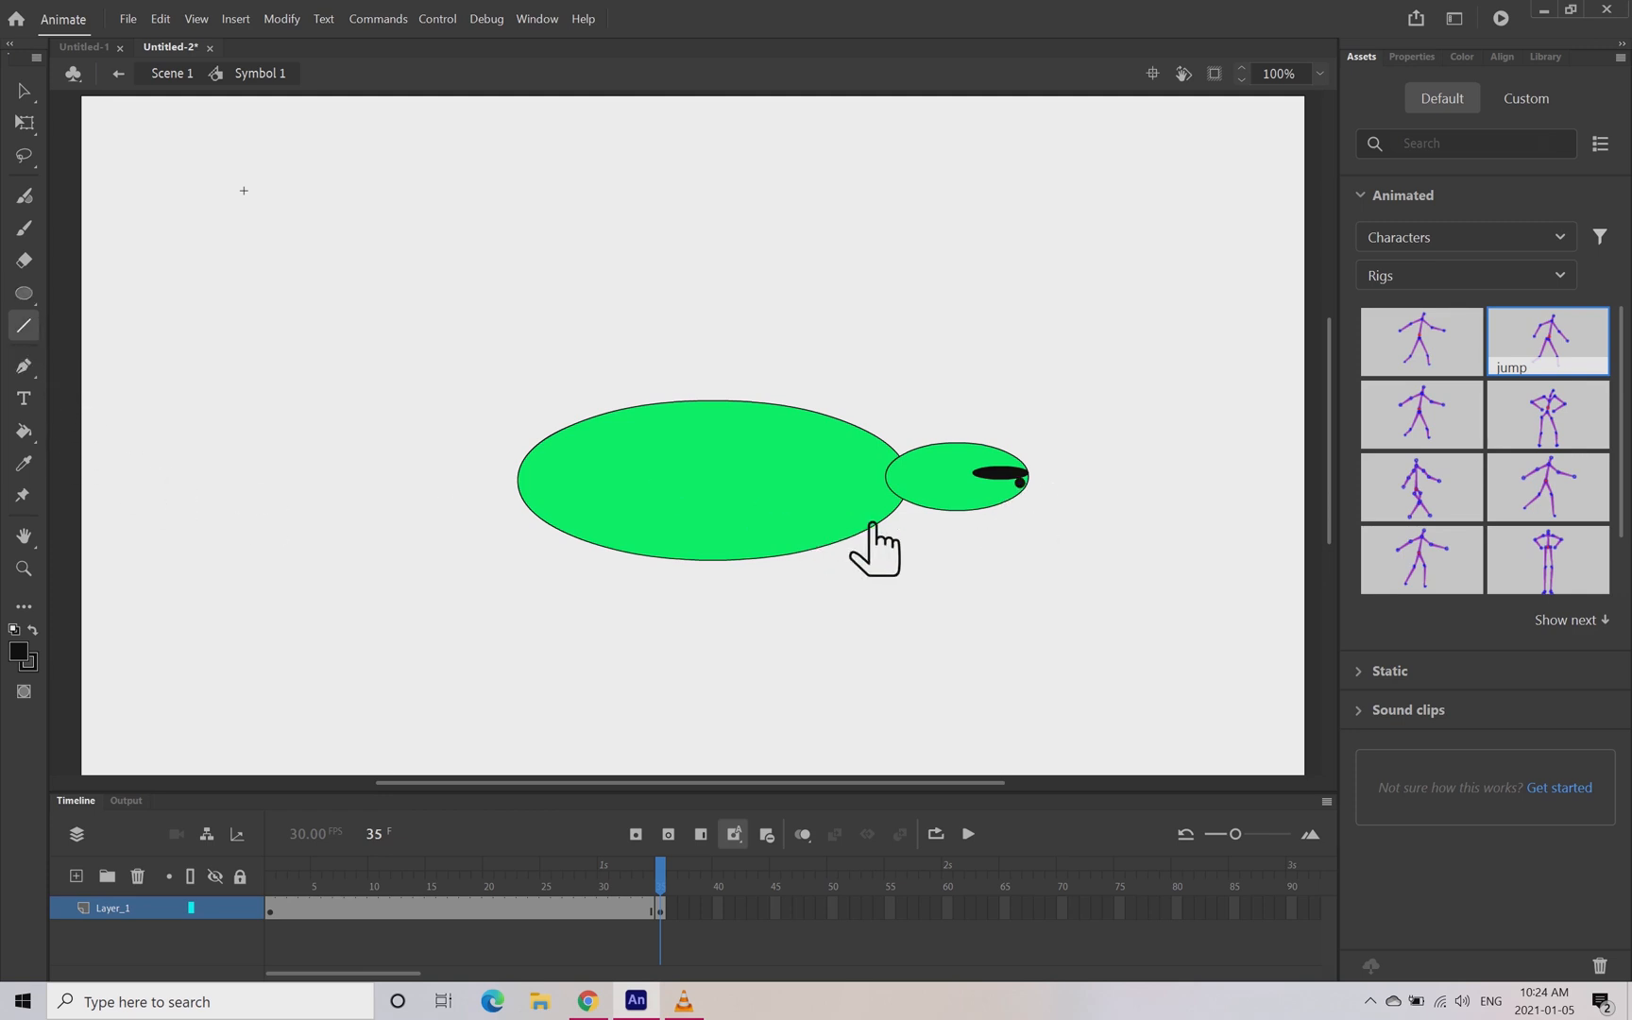
pyautogui.moveTo(946, 482); pyautogui.dragTo(1018, 494)
# - Draw four thin #3300CC rectangle legs under the green body, two at the back and two at the front
pyautogui.click(35, 296)
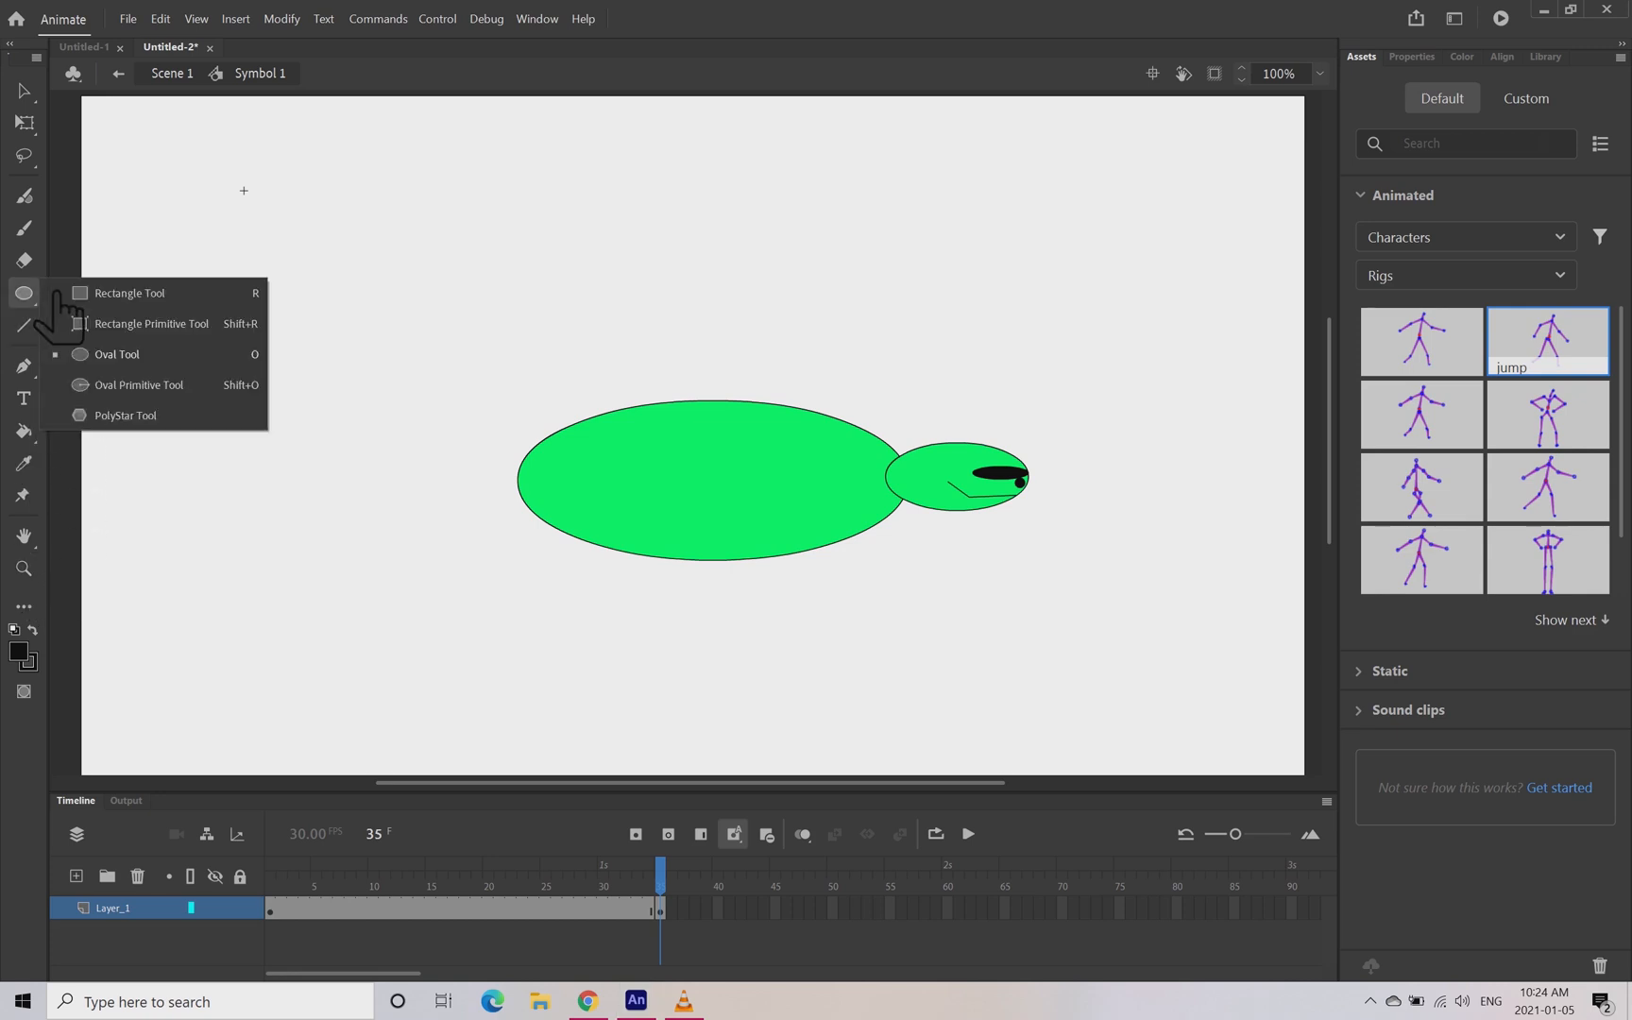
pyautogui.click(58, 294)
pyautogui.click(64, 292)
pyautogui.click(154, 299)
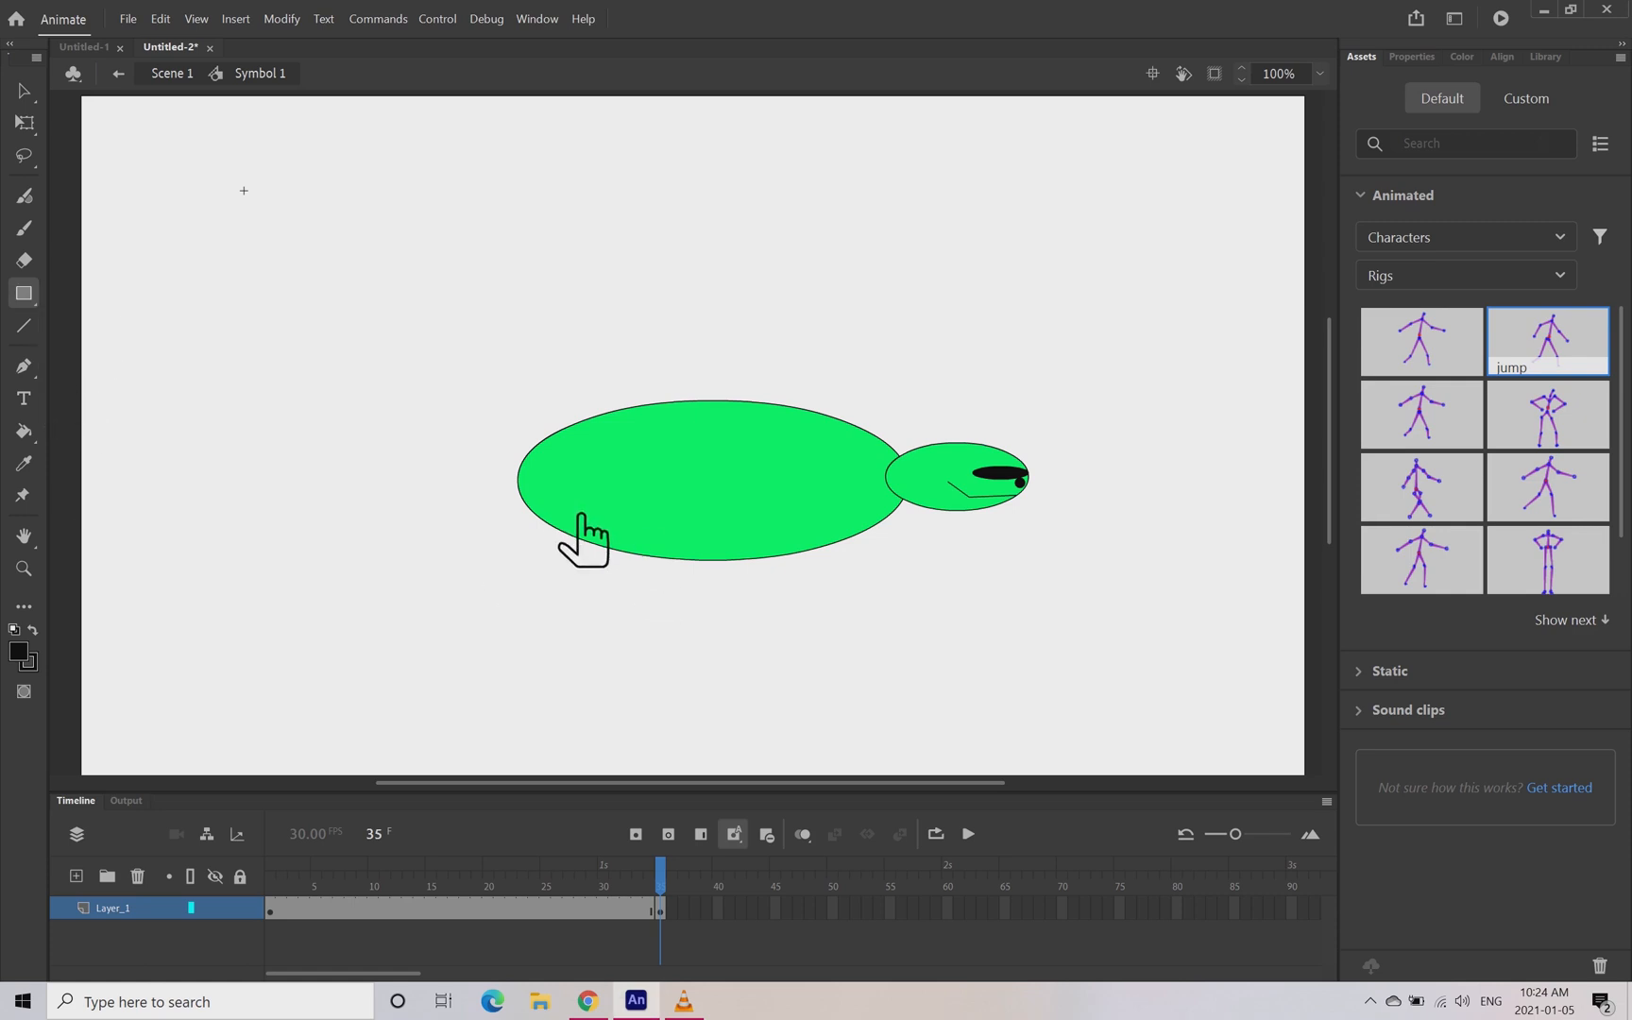
pyautogui.click(19, 652)
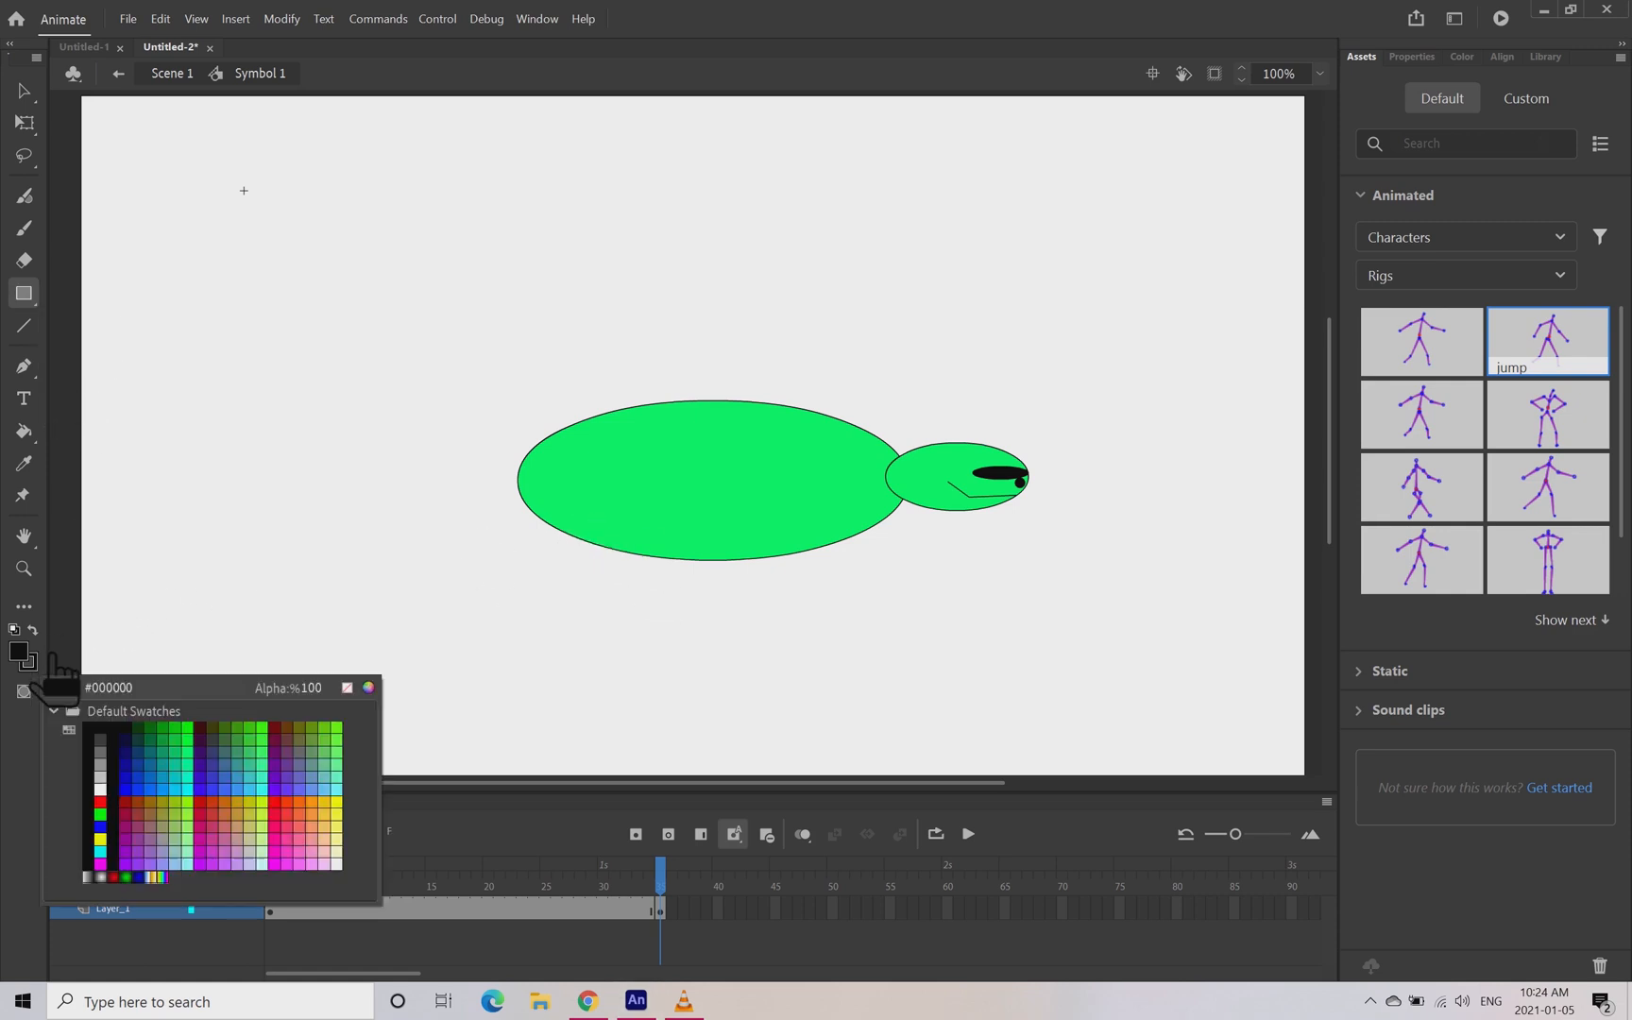
pyautogui.click(241, 773)
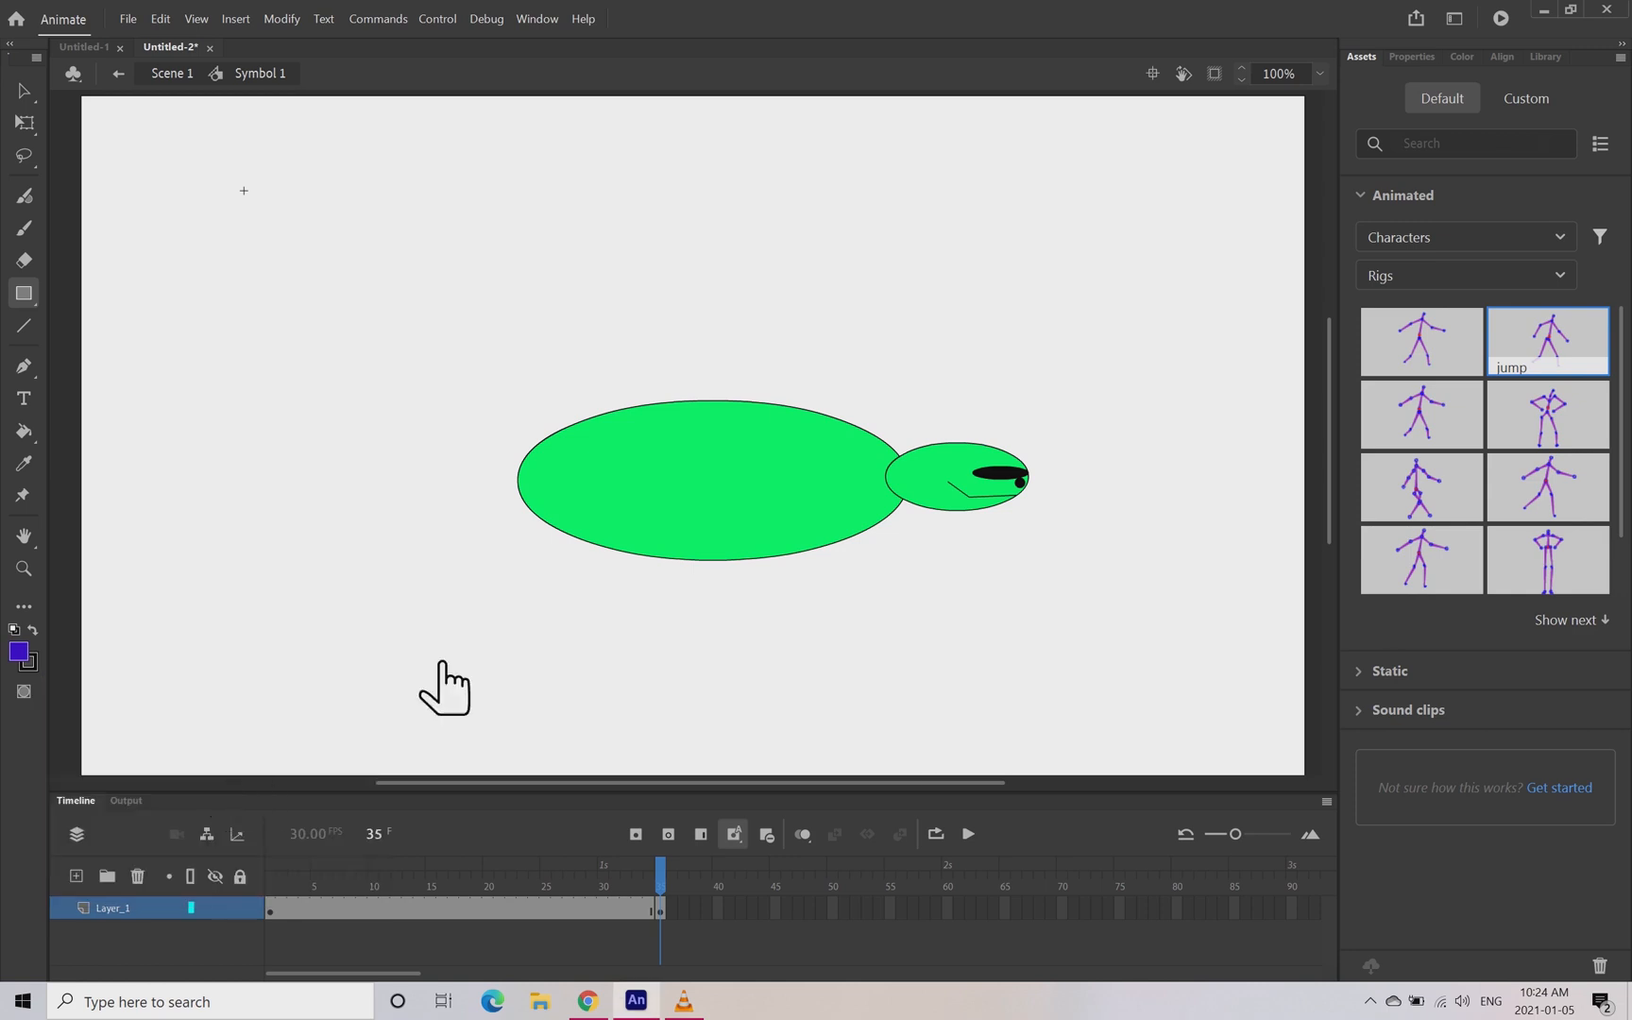
pyautogui.moveTo(570, 522)
pyautogui.mouseDown()
pyautogui.moveTo(511, 581)
pyautogui.moveTo(560, 605)
pyautogui.mouseUp()
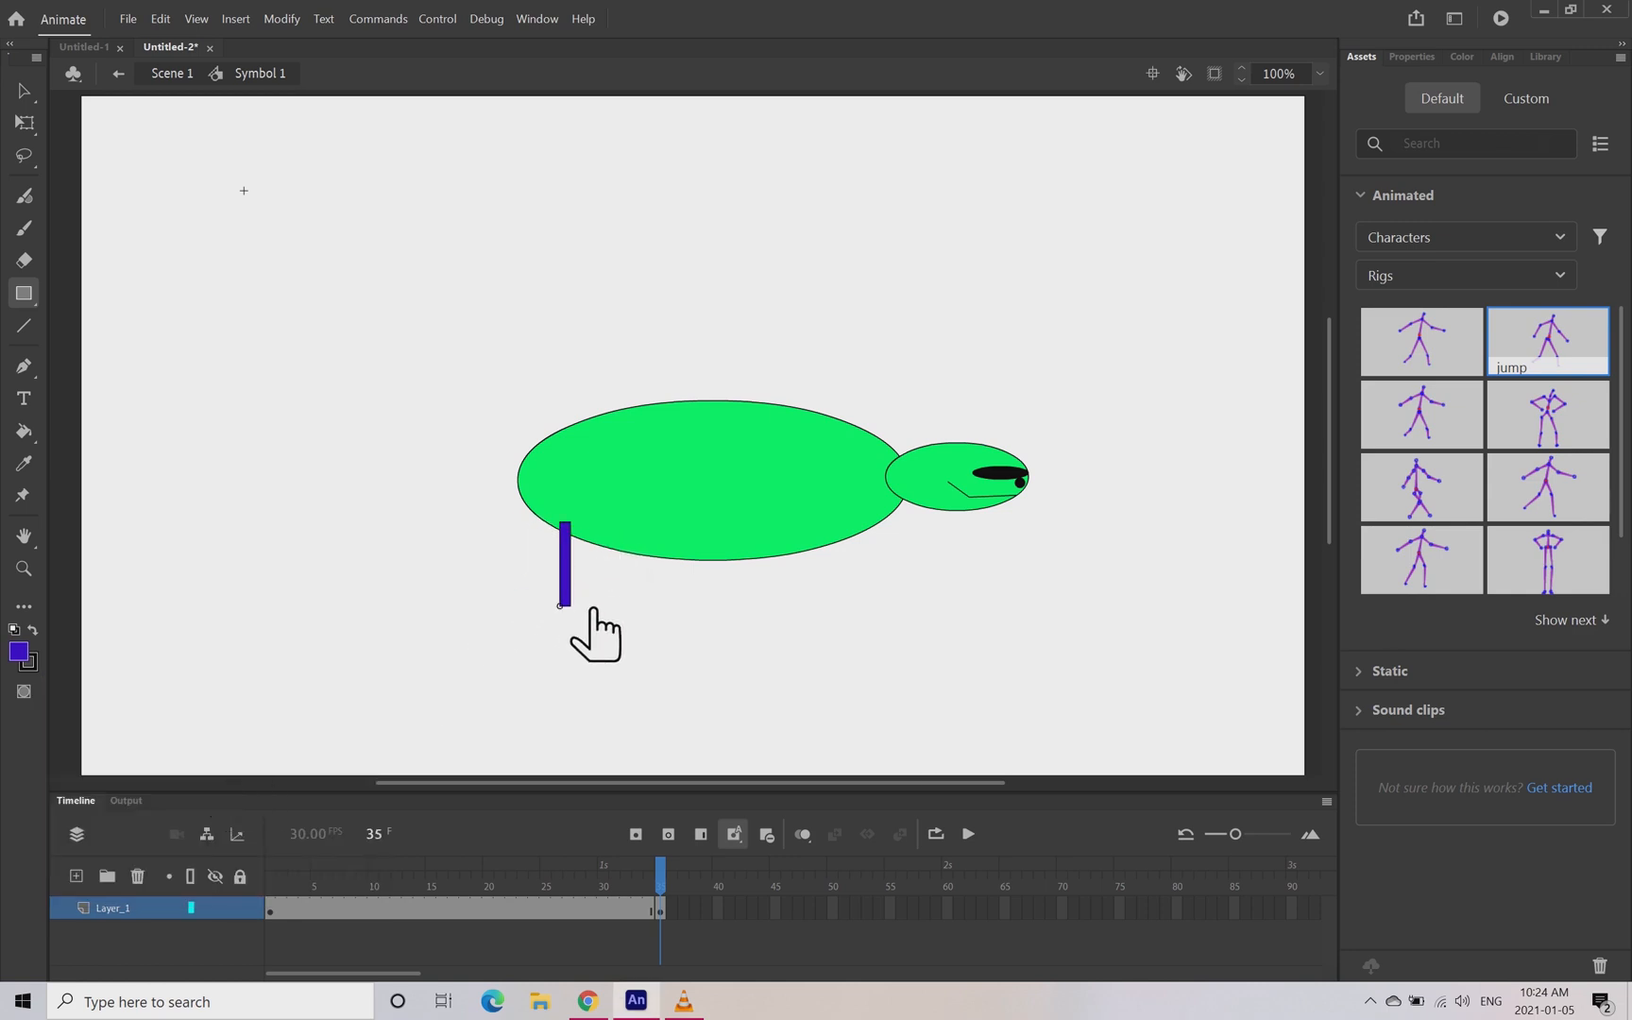
pyautogui.moveTo(602, 546)
pyautogui.mouseDown()
pyautogui.moveTo(620, 570)
pyautogui.moveTo(611, 610)
pyautogui.mouseUp()
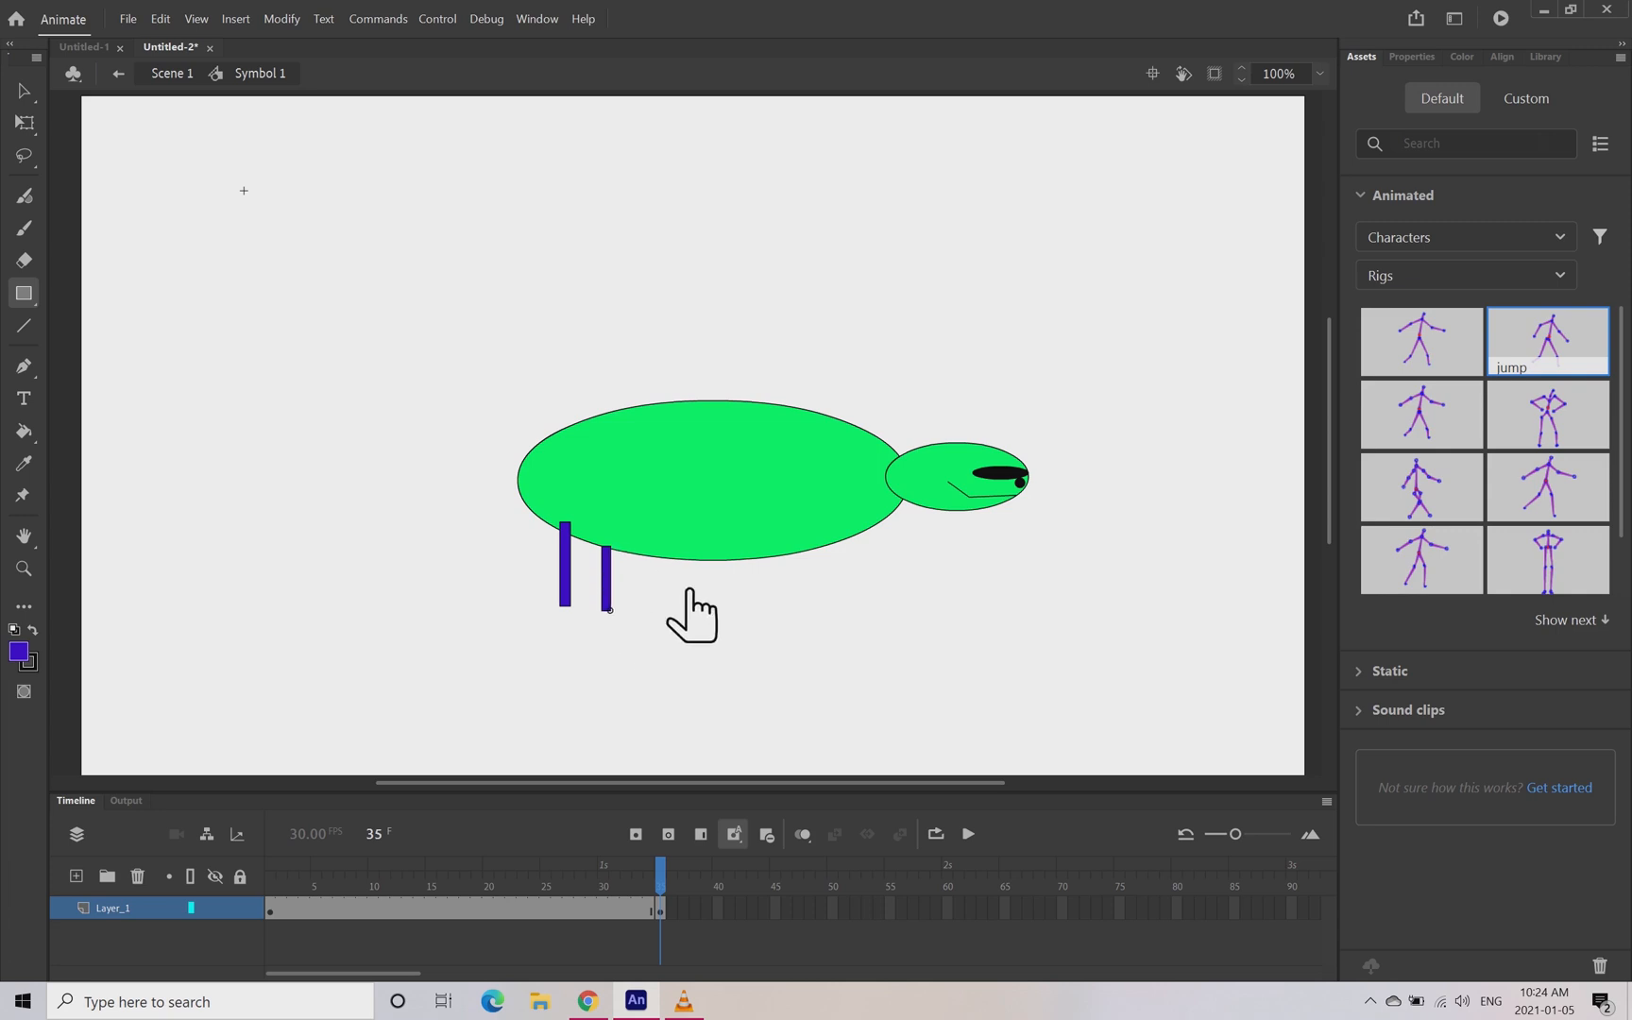
pyautogui.moveTo(806, 547); pyautogui.dragTo(816, 629)
pyautogui.moveTo(837, 540); pyautogui.dragTo(843, 631)
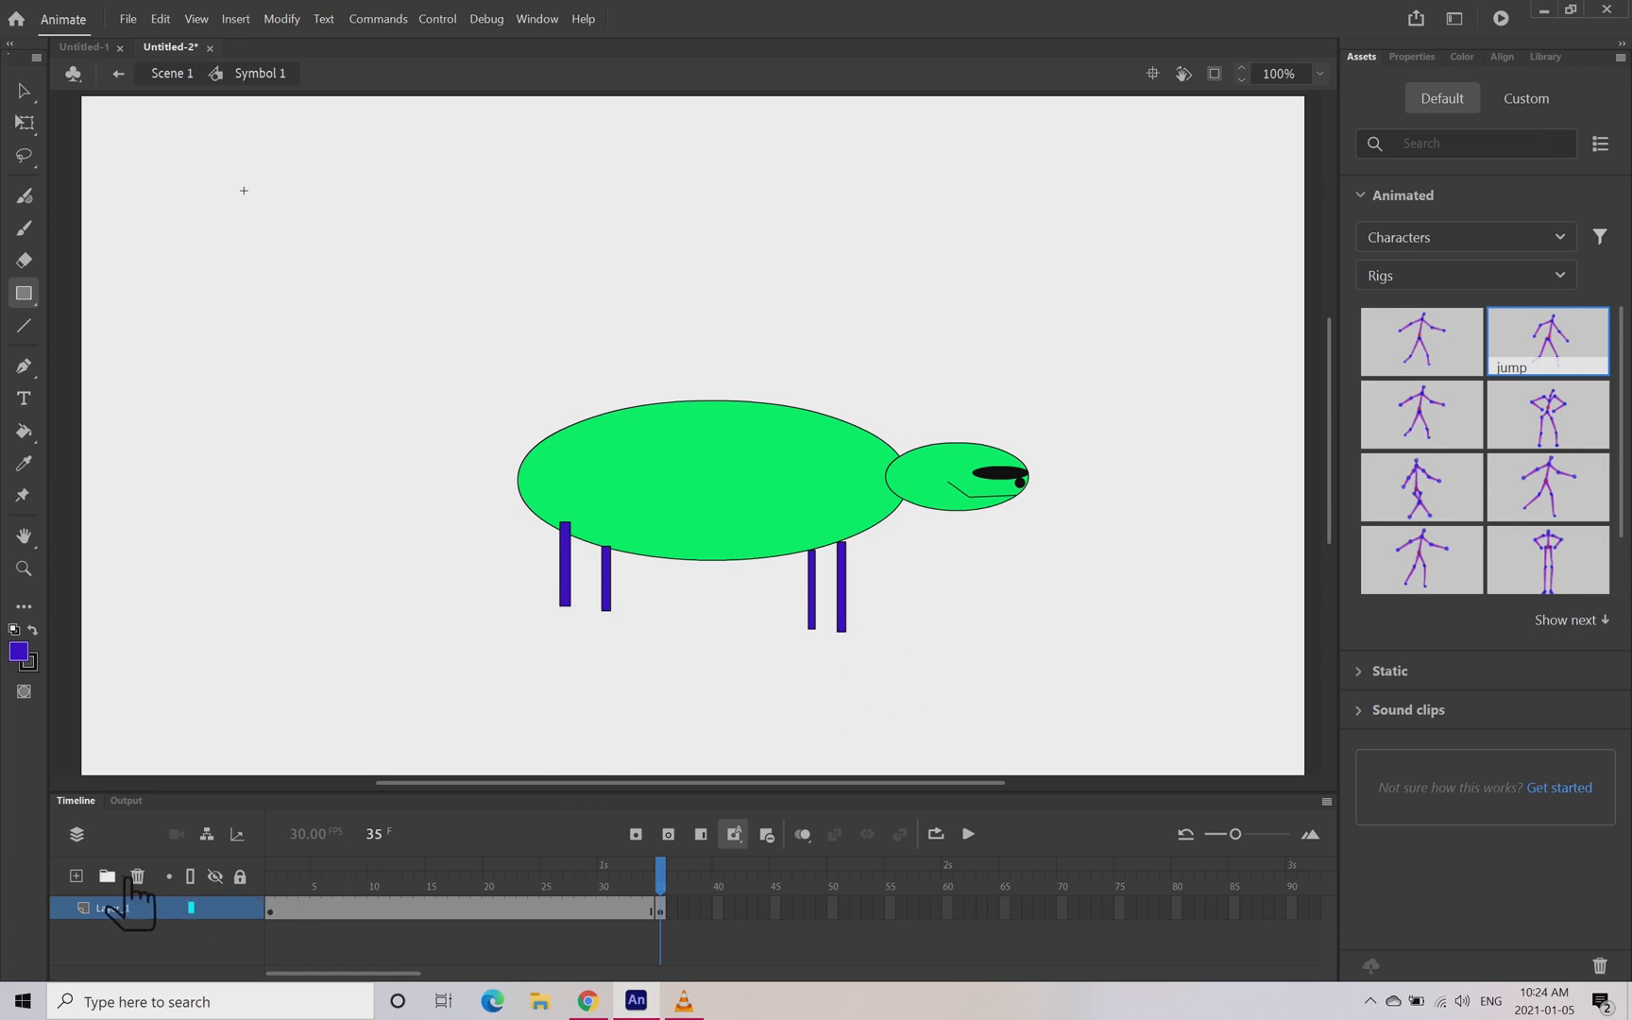
# - Add a new layer and draw a pink (#FF0066) rectangle on it that covers the whole visible stage
pyautogui.click(77, 876)
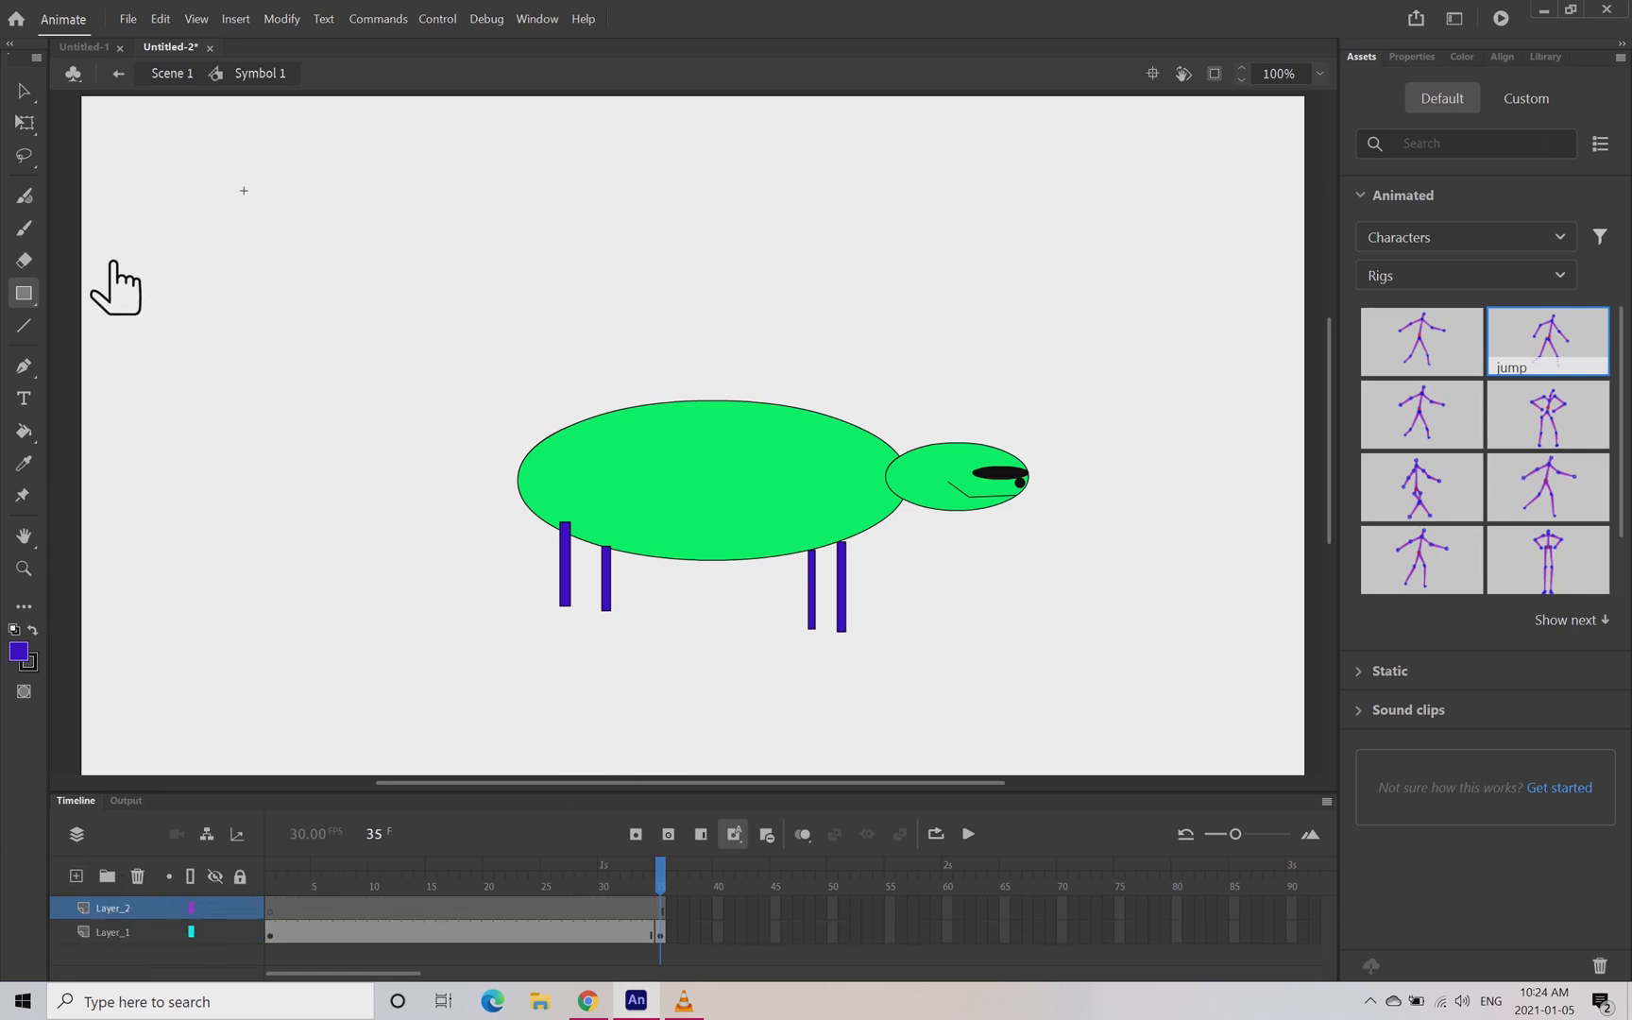
pyautogui.click(55, 288)
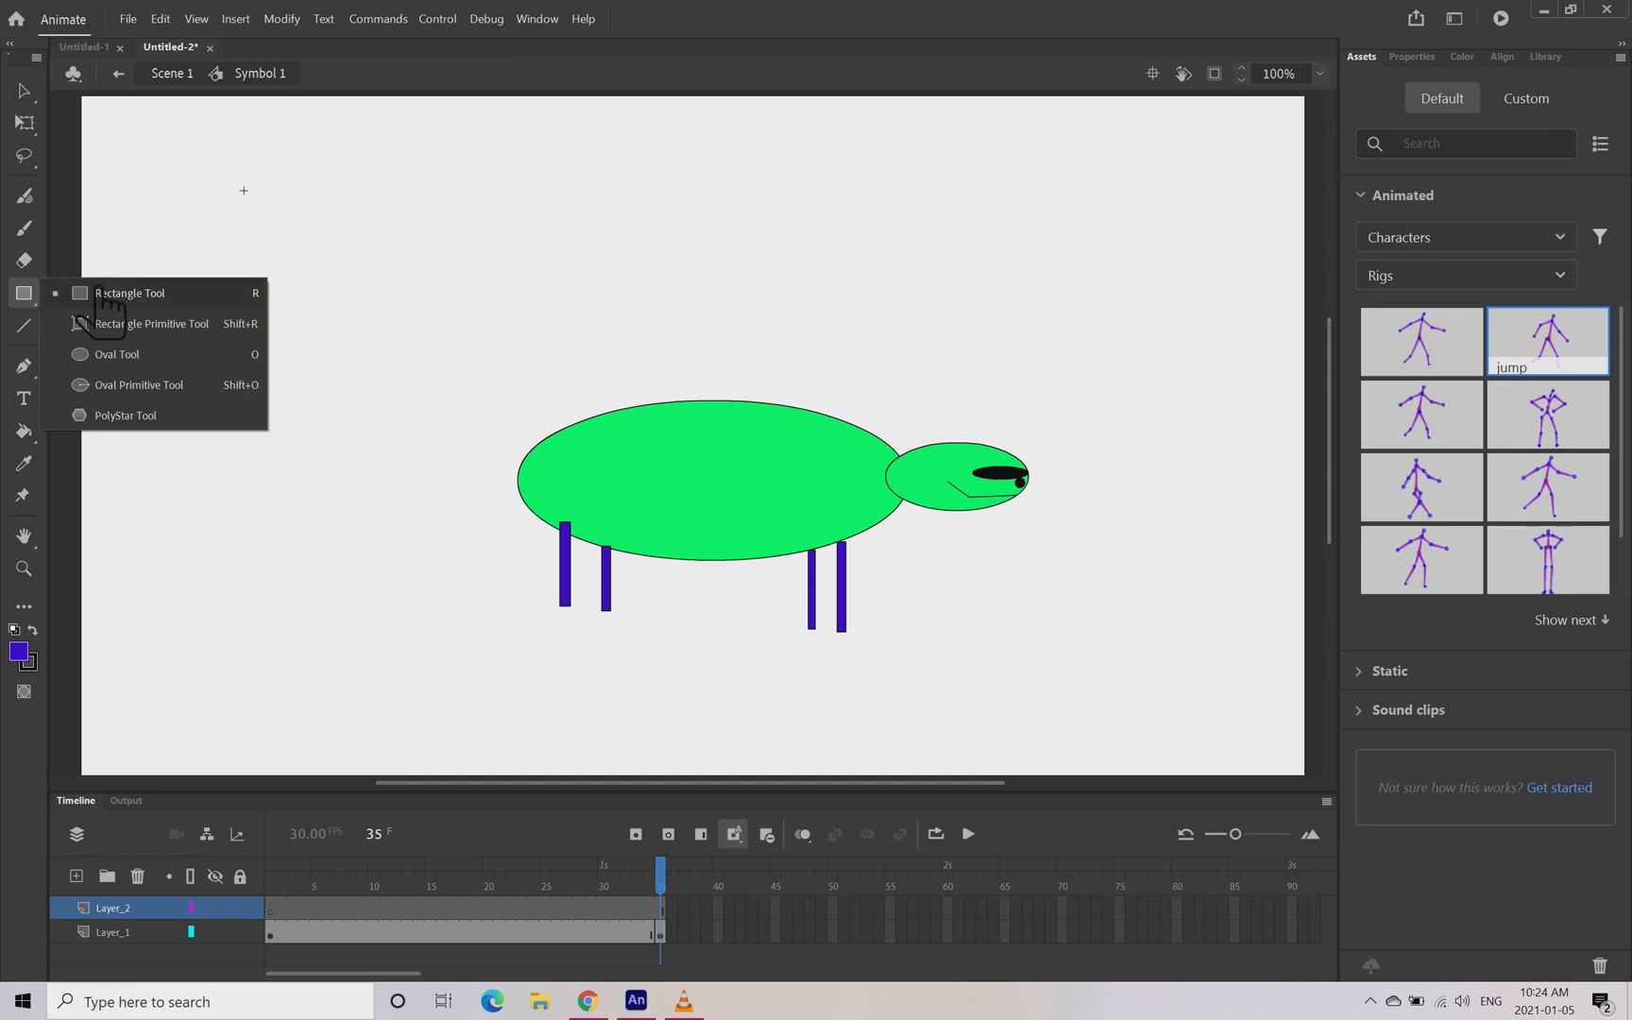
pyautogui.click(106, 294)
pyautogui.click(26, 658)
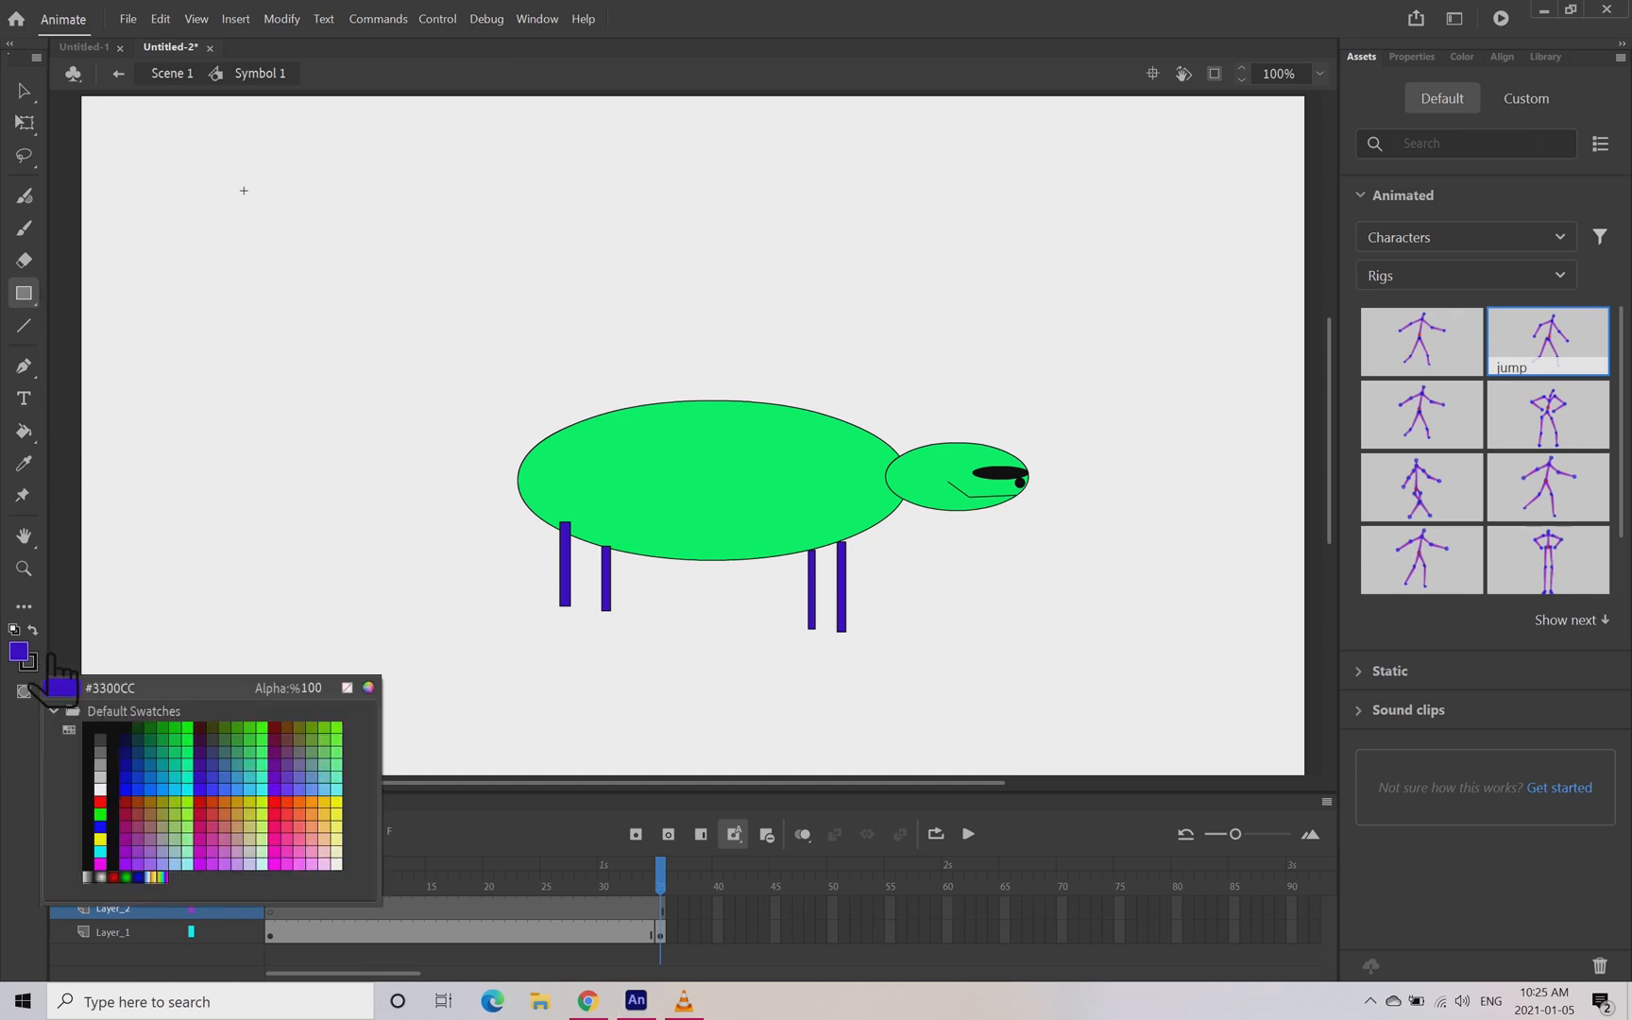
pyautogui.click(318, 828)
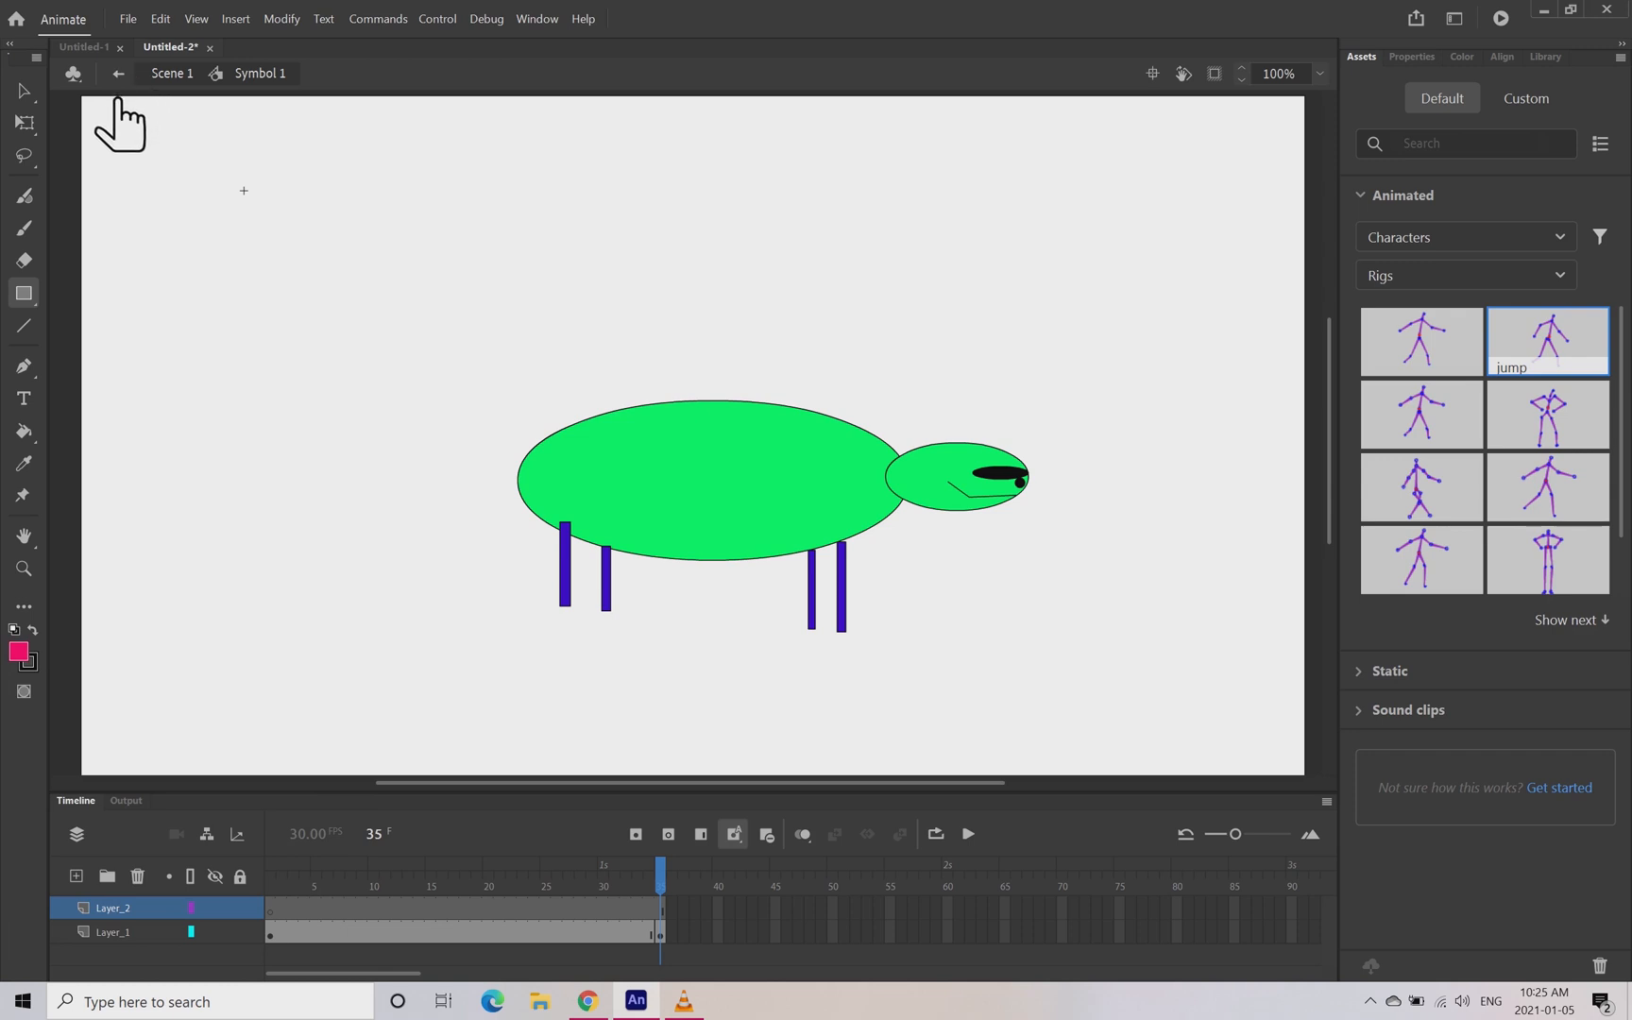
pyautogui.moveTo(113, 102); pyautogui.dragTo(1345, 781)
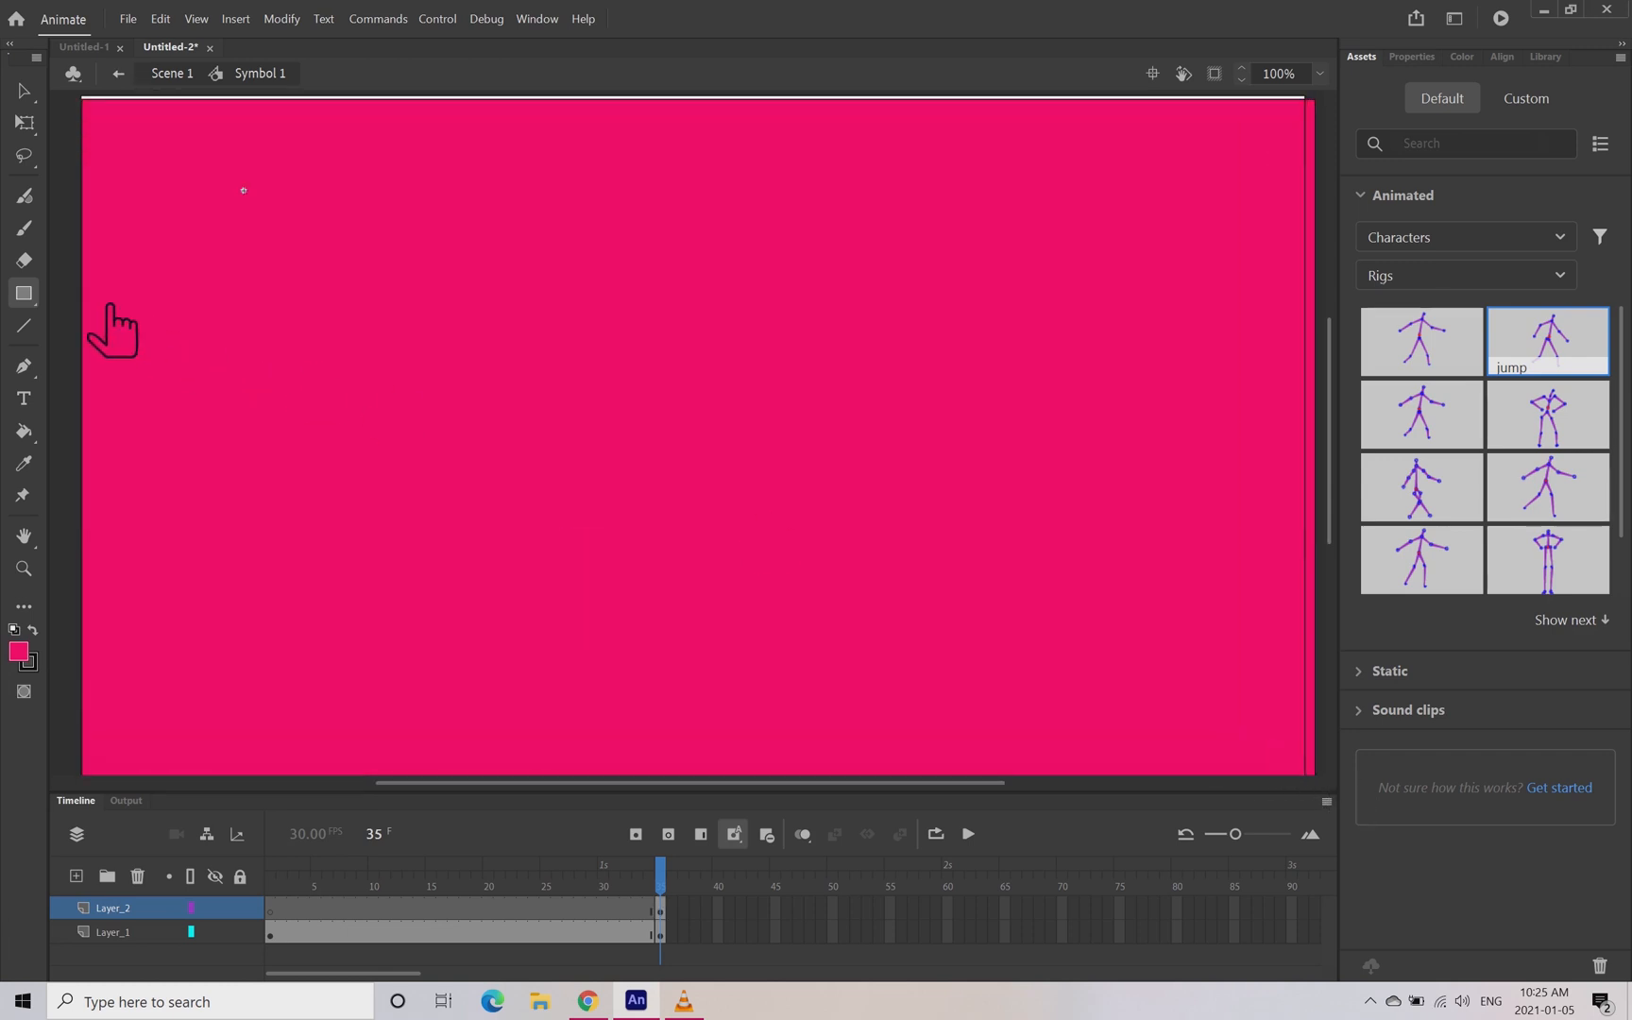
# - Draw a light yellow oval sun in the upper-right corner of the pink background
pyautogui.click(54, 293)
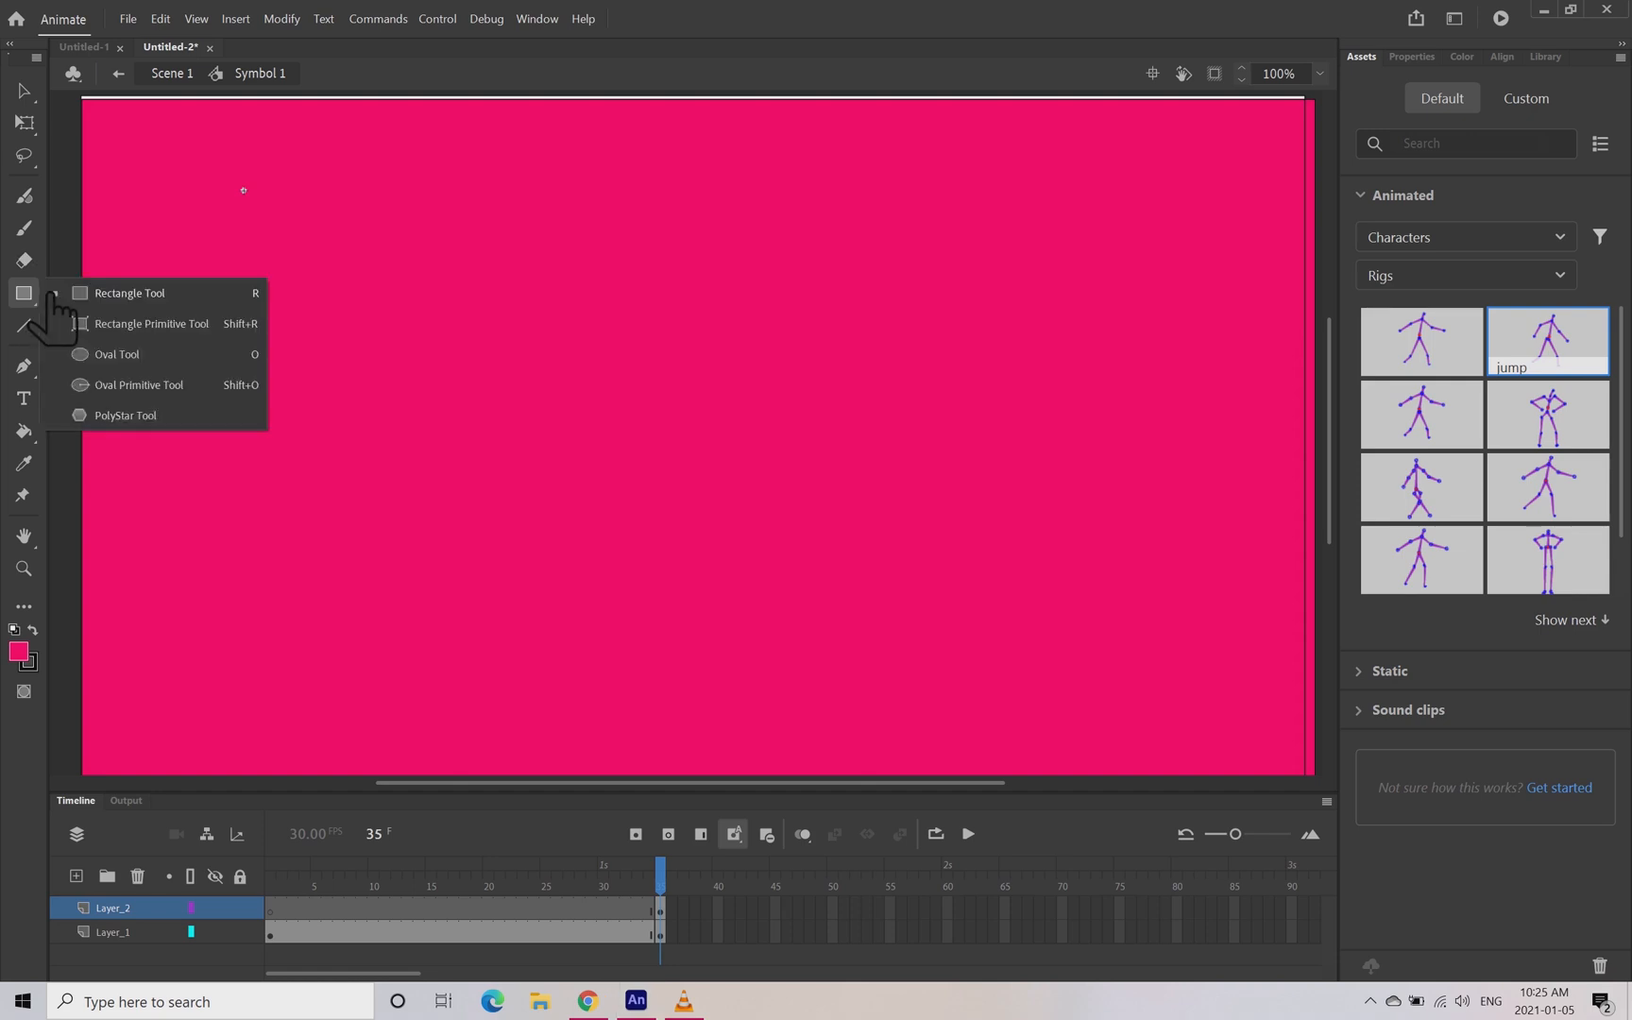
pyautogui.click(111, 355)
pyautogui.click(21, 652)
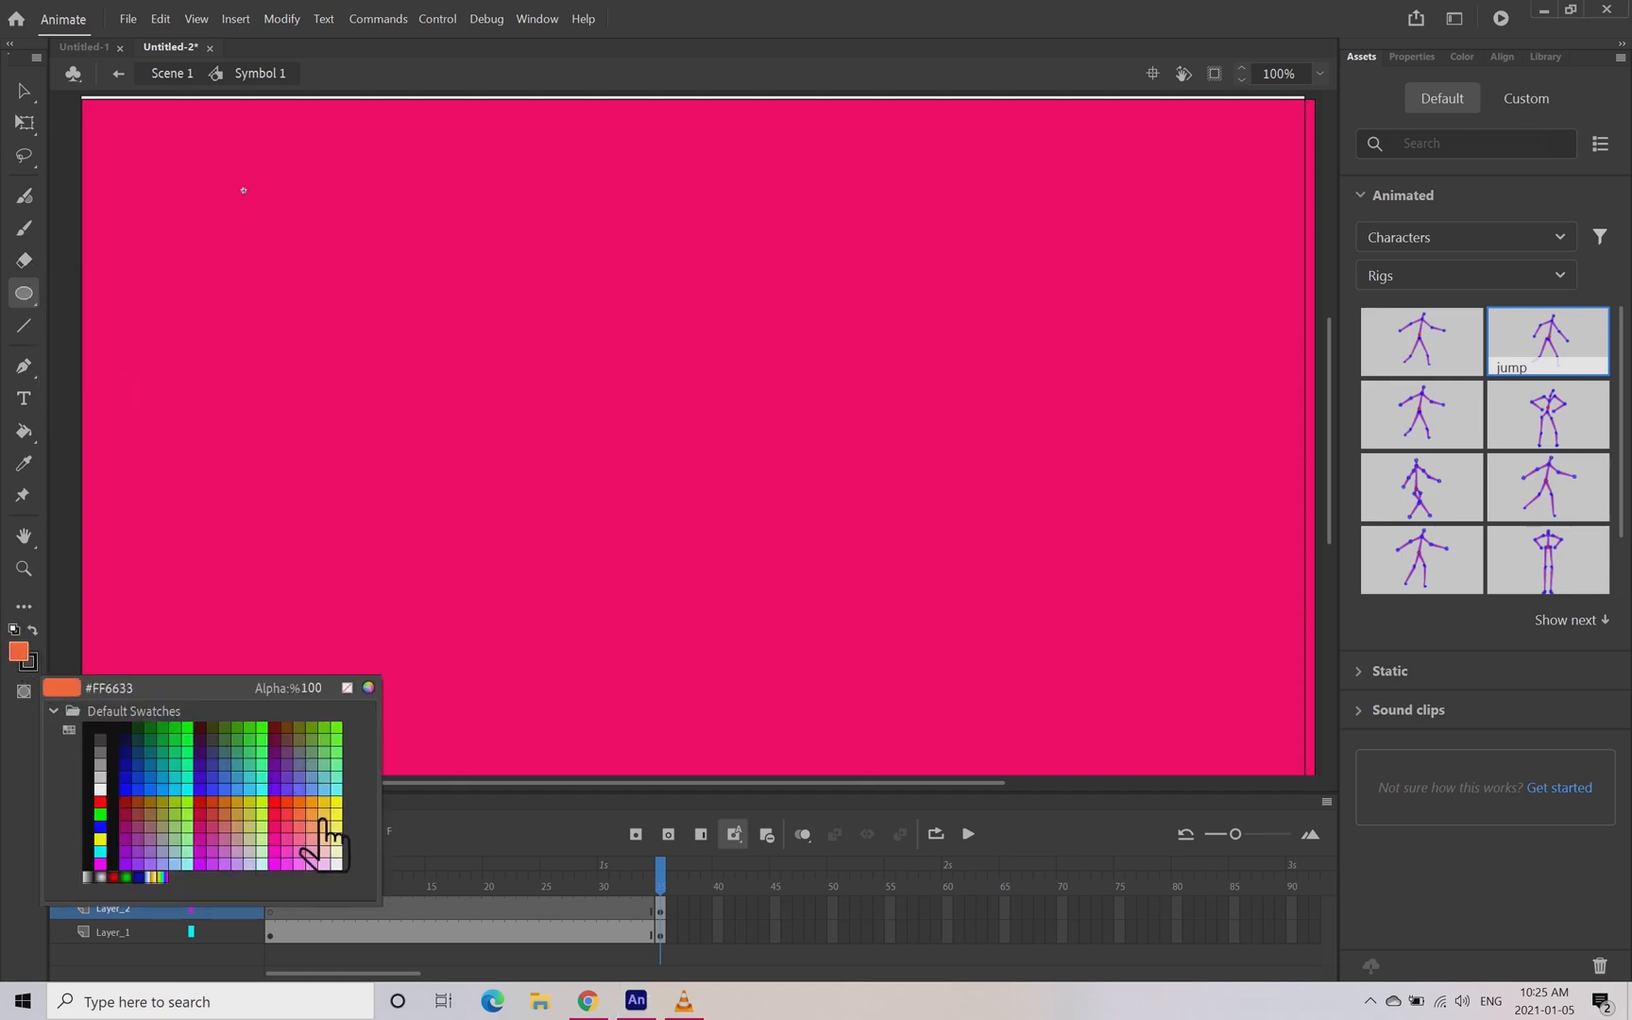
pyautogui.click(165, 812)
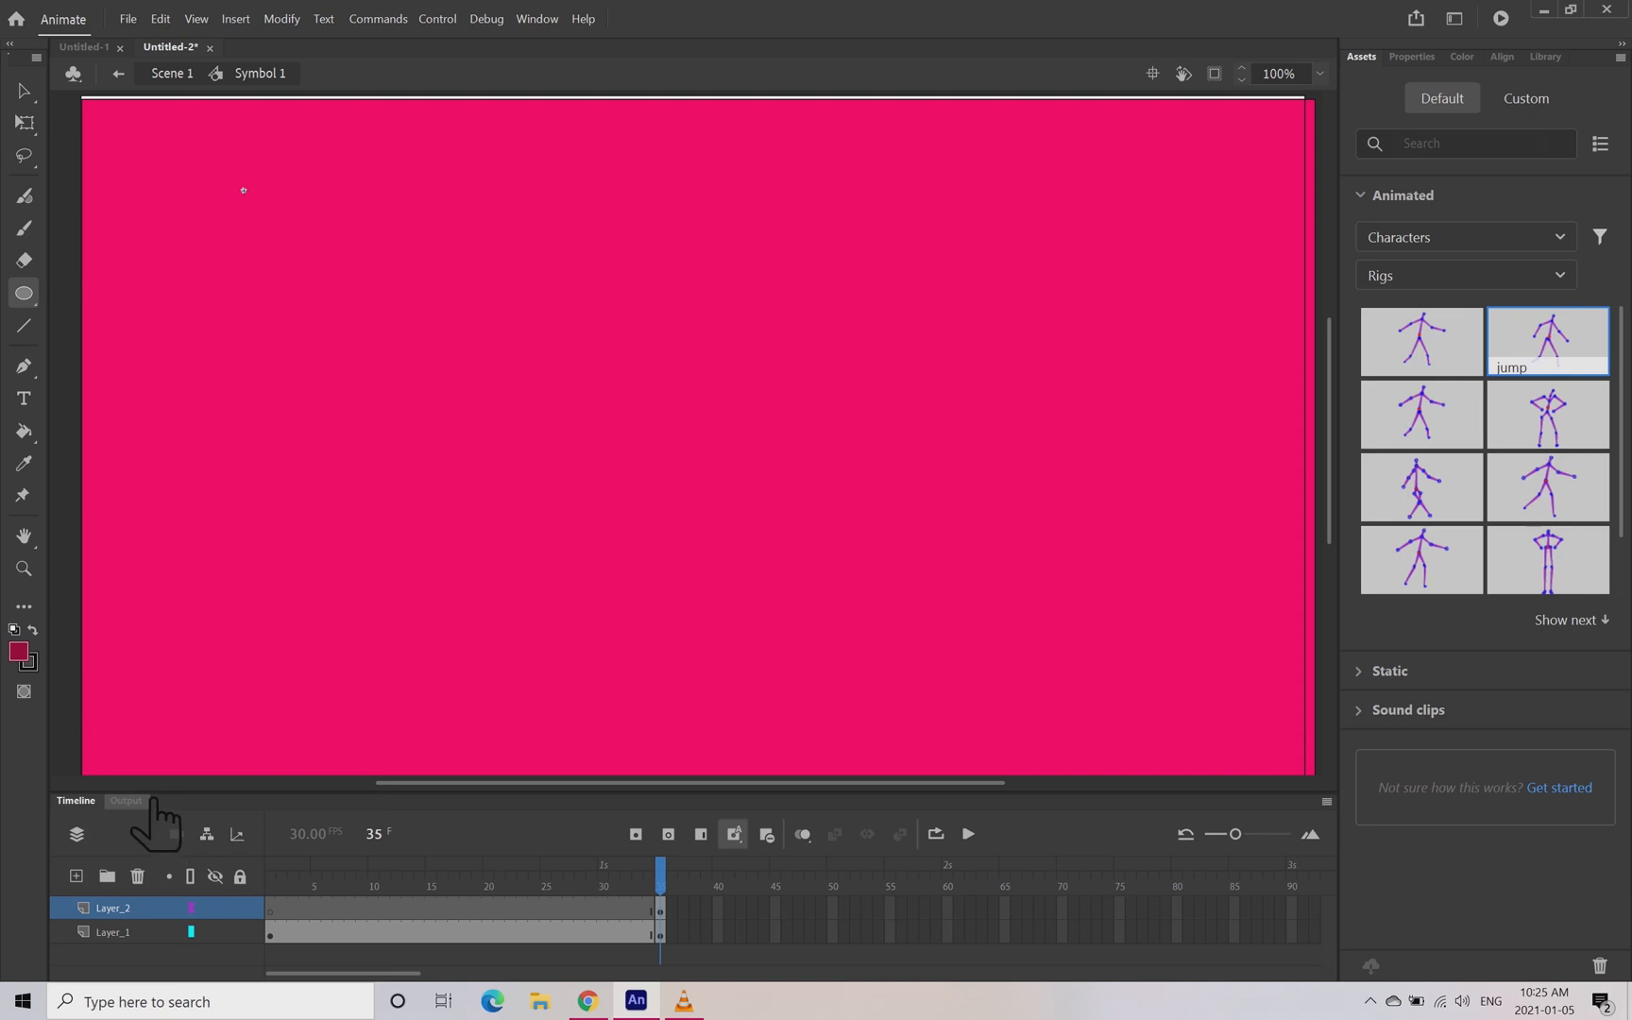
pyautogui.click(19, 652)
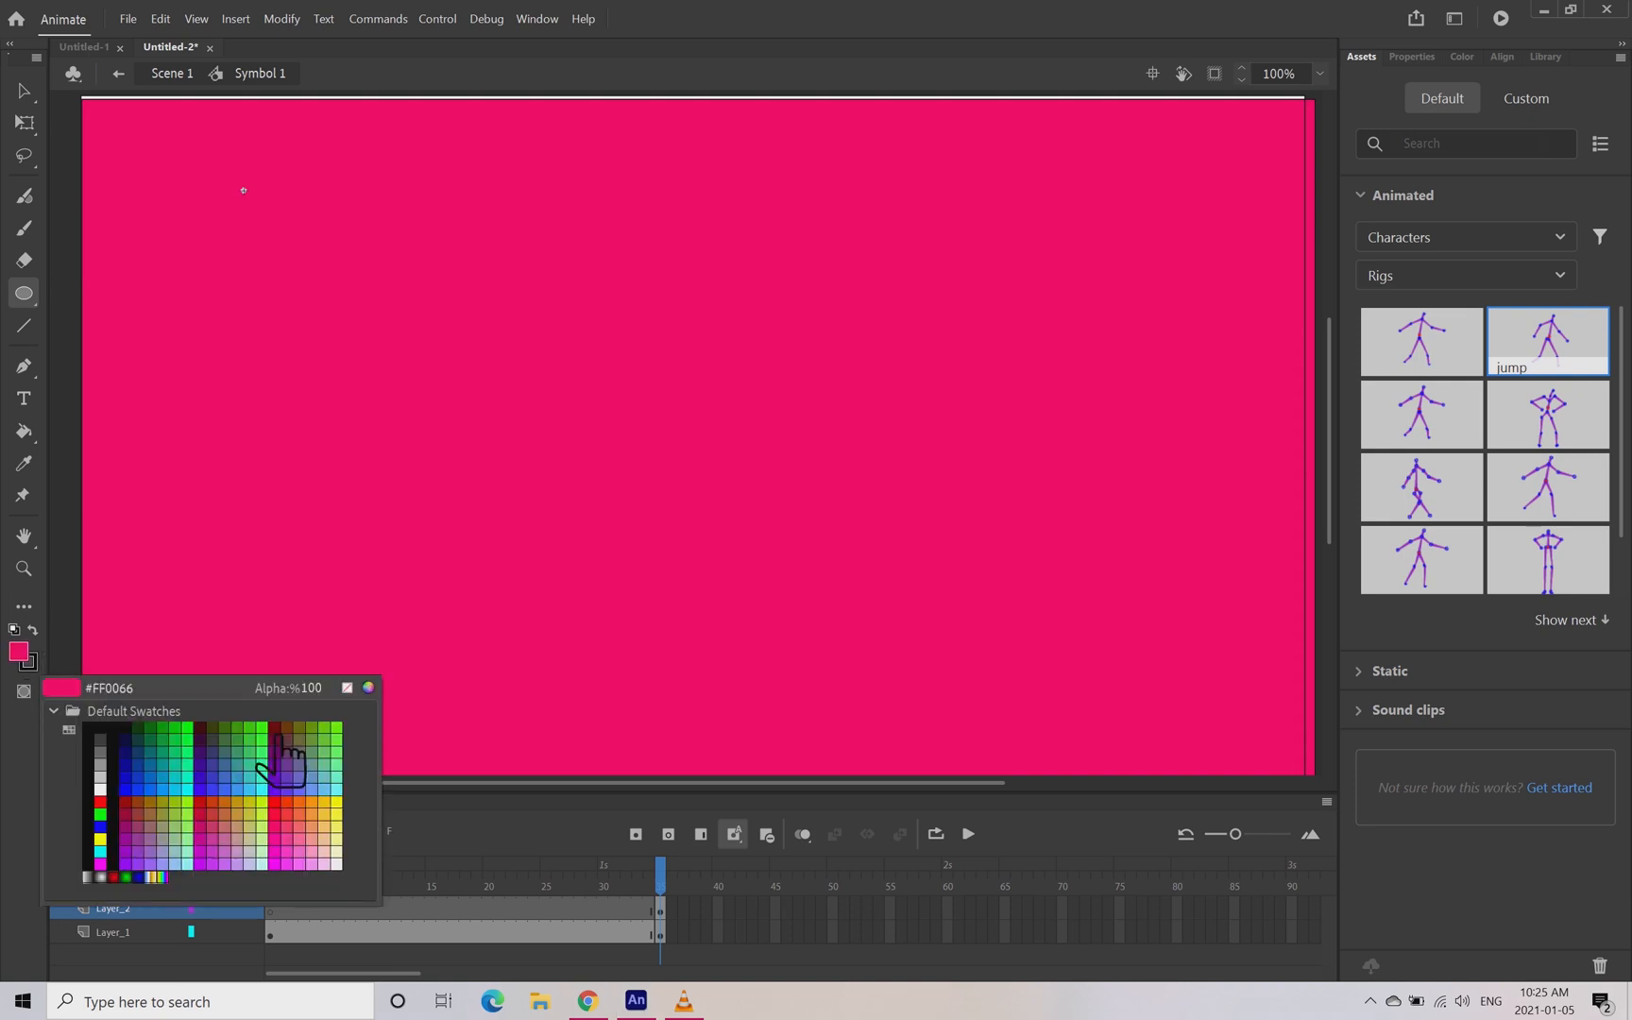
pyautogui.click(368, 831)
pyautogui.moveTo(1181, 100); pyautogui.dragTo(1344, 257)
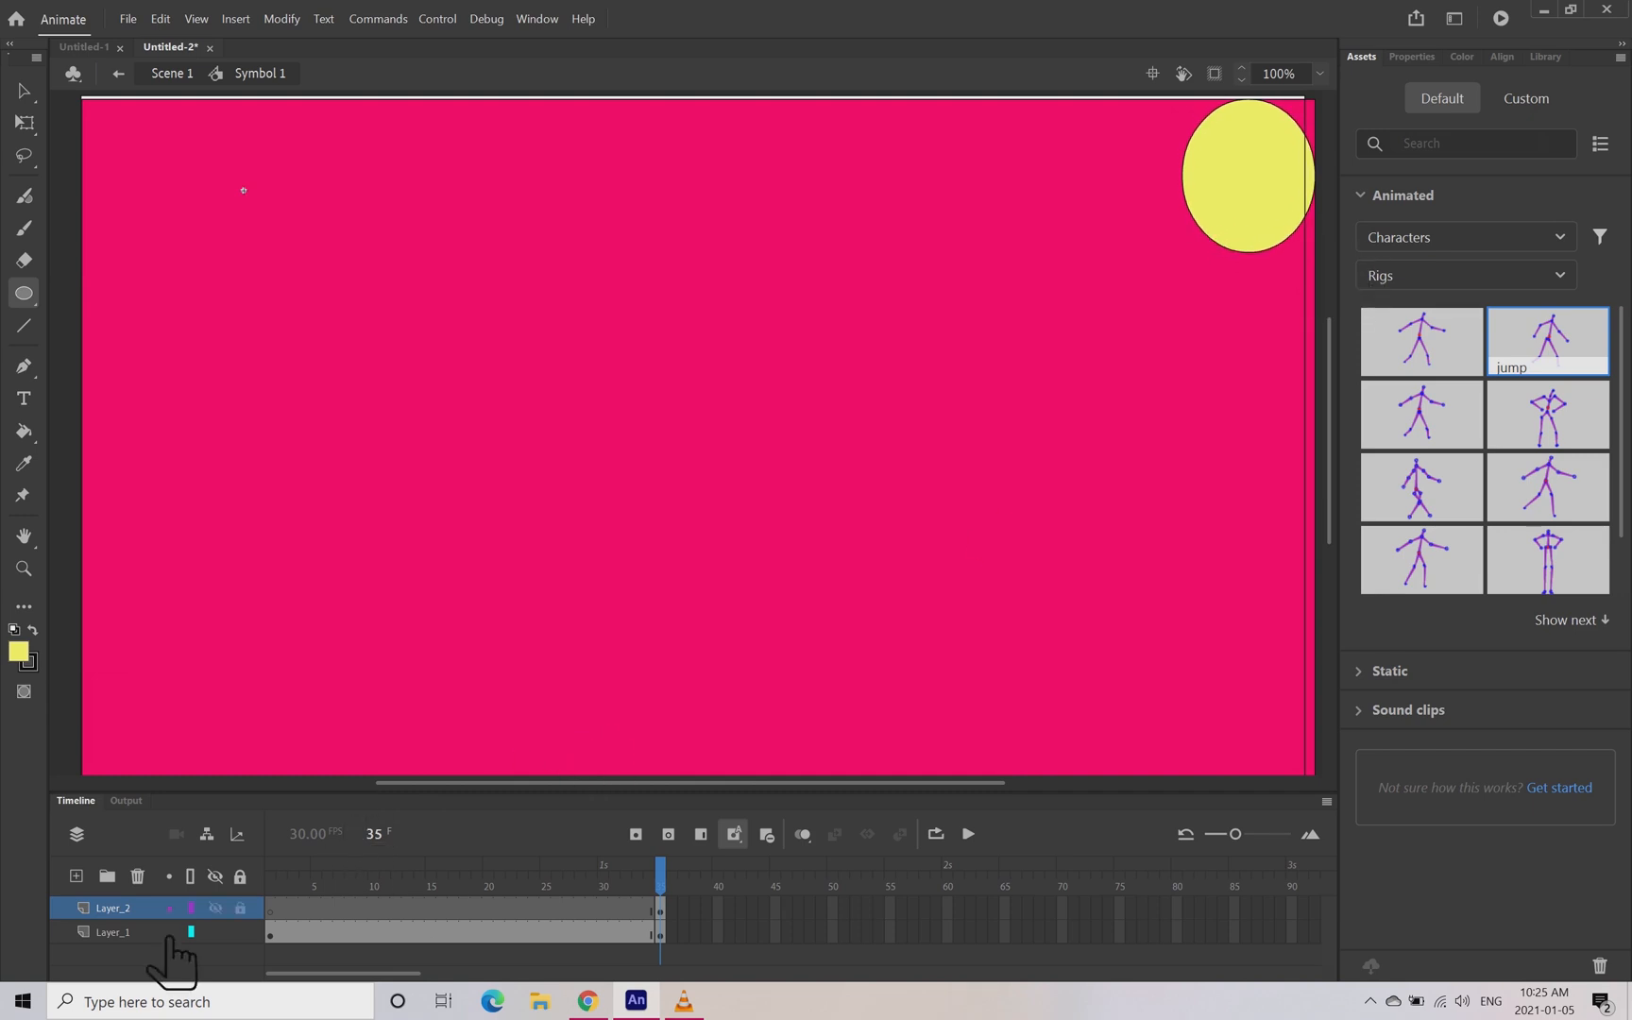
# - Rename Layer_2 to Back, move it below Layer_1 and lock it
pyautogui.doubleClick(146, 909)
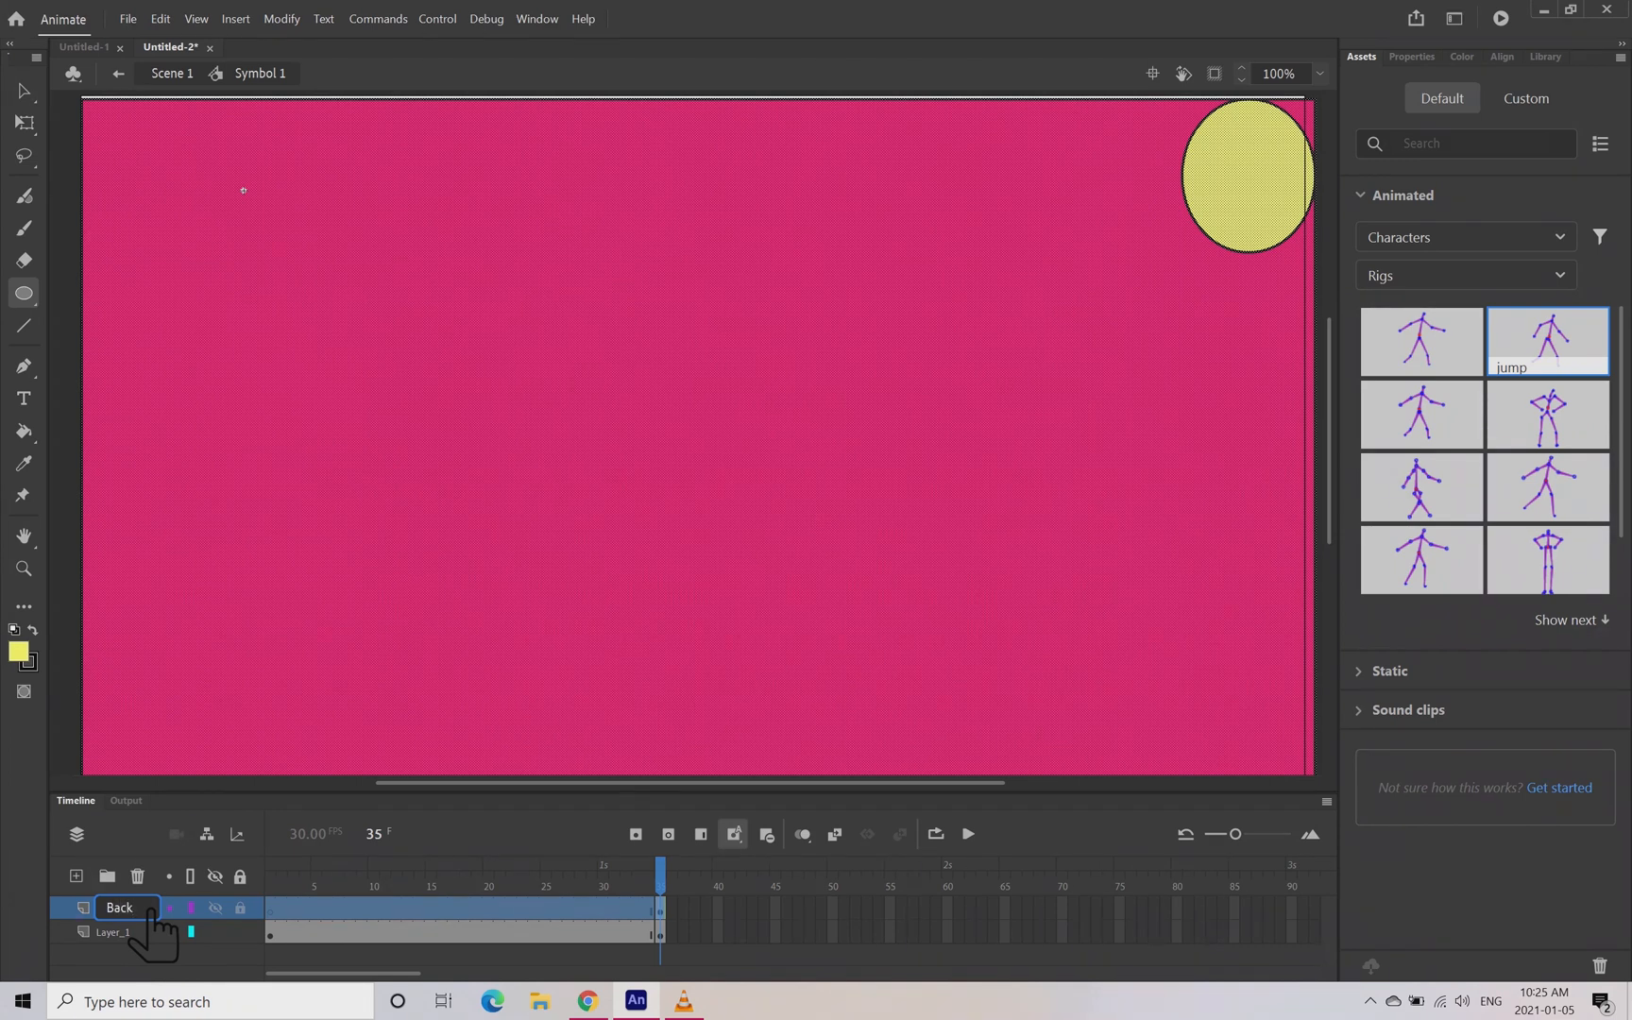
pyautogui.press('Return')
pyautogui.moveTo(148, 912); pyautogui.dragTo(146, 958)
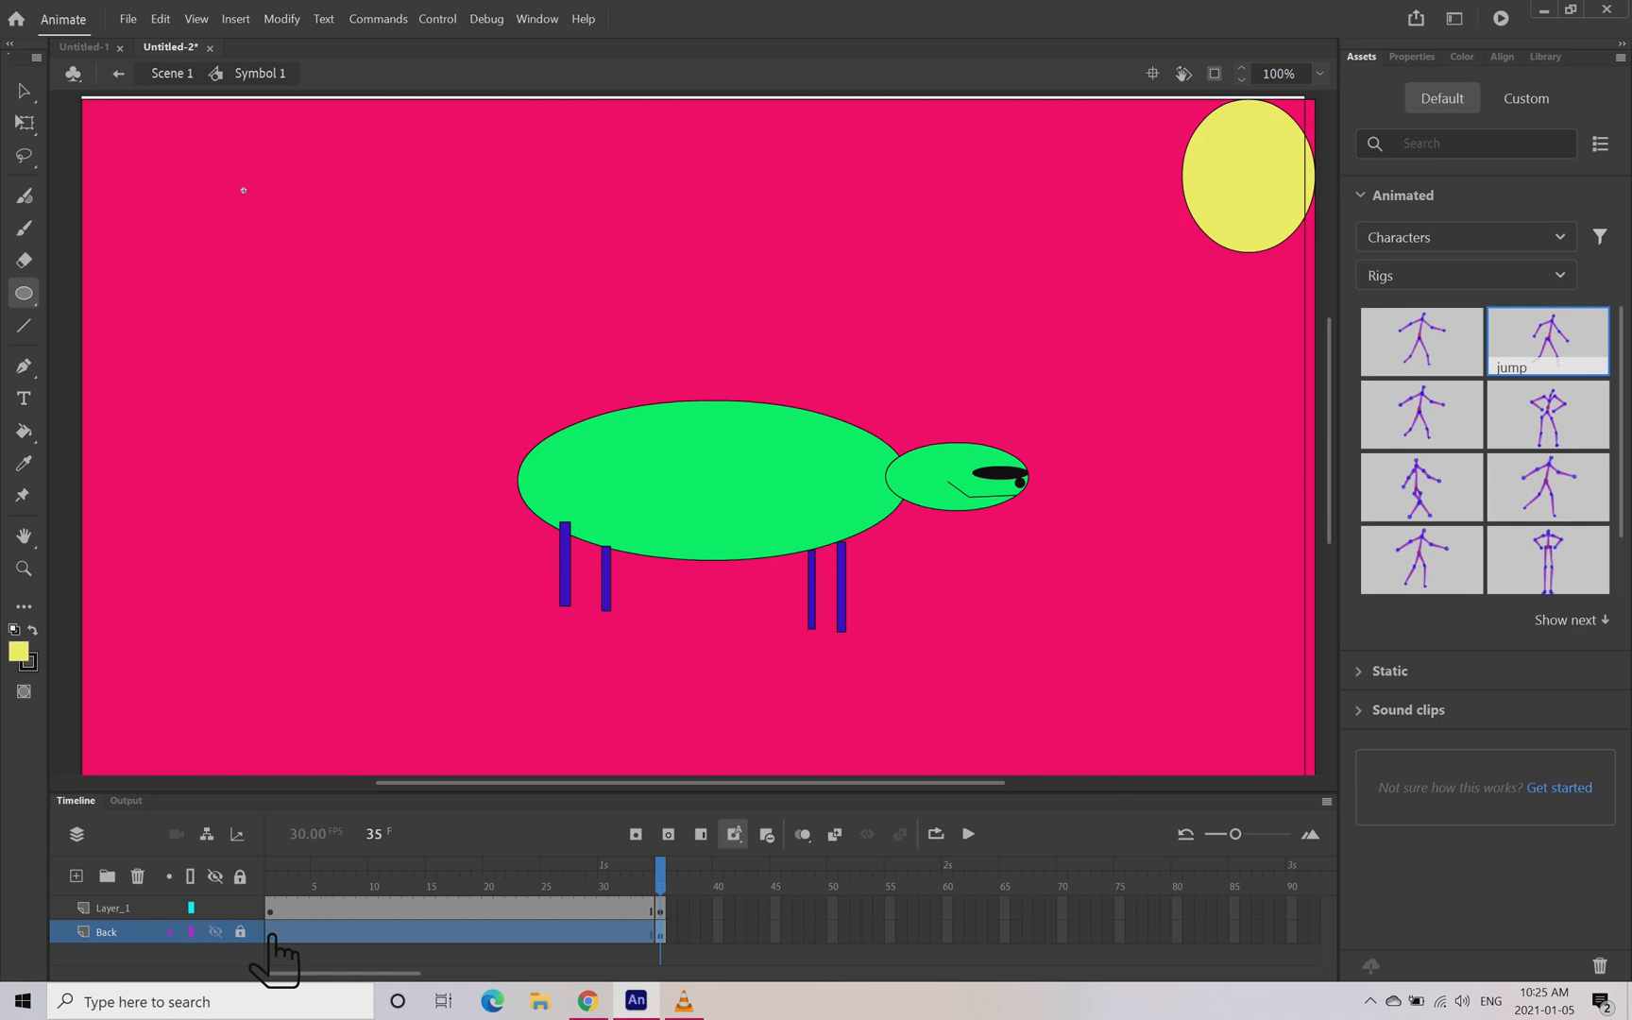
# - Create a shape tween on Layer_1 between the keyframes at frames 1 and 35, and play it from the first frame
pyautogui.moveTo(696, 897); pyautogui.dragTo(290, 888)
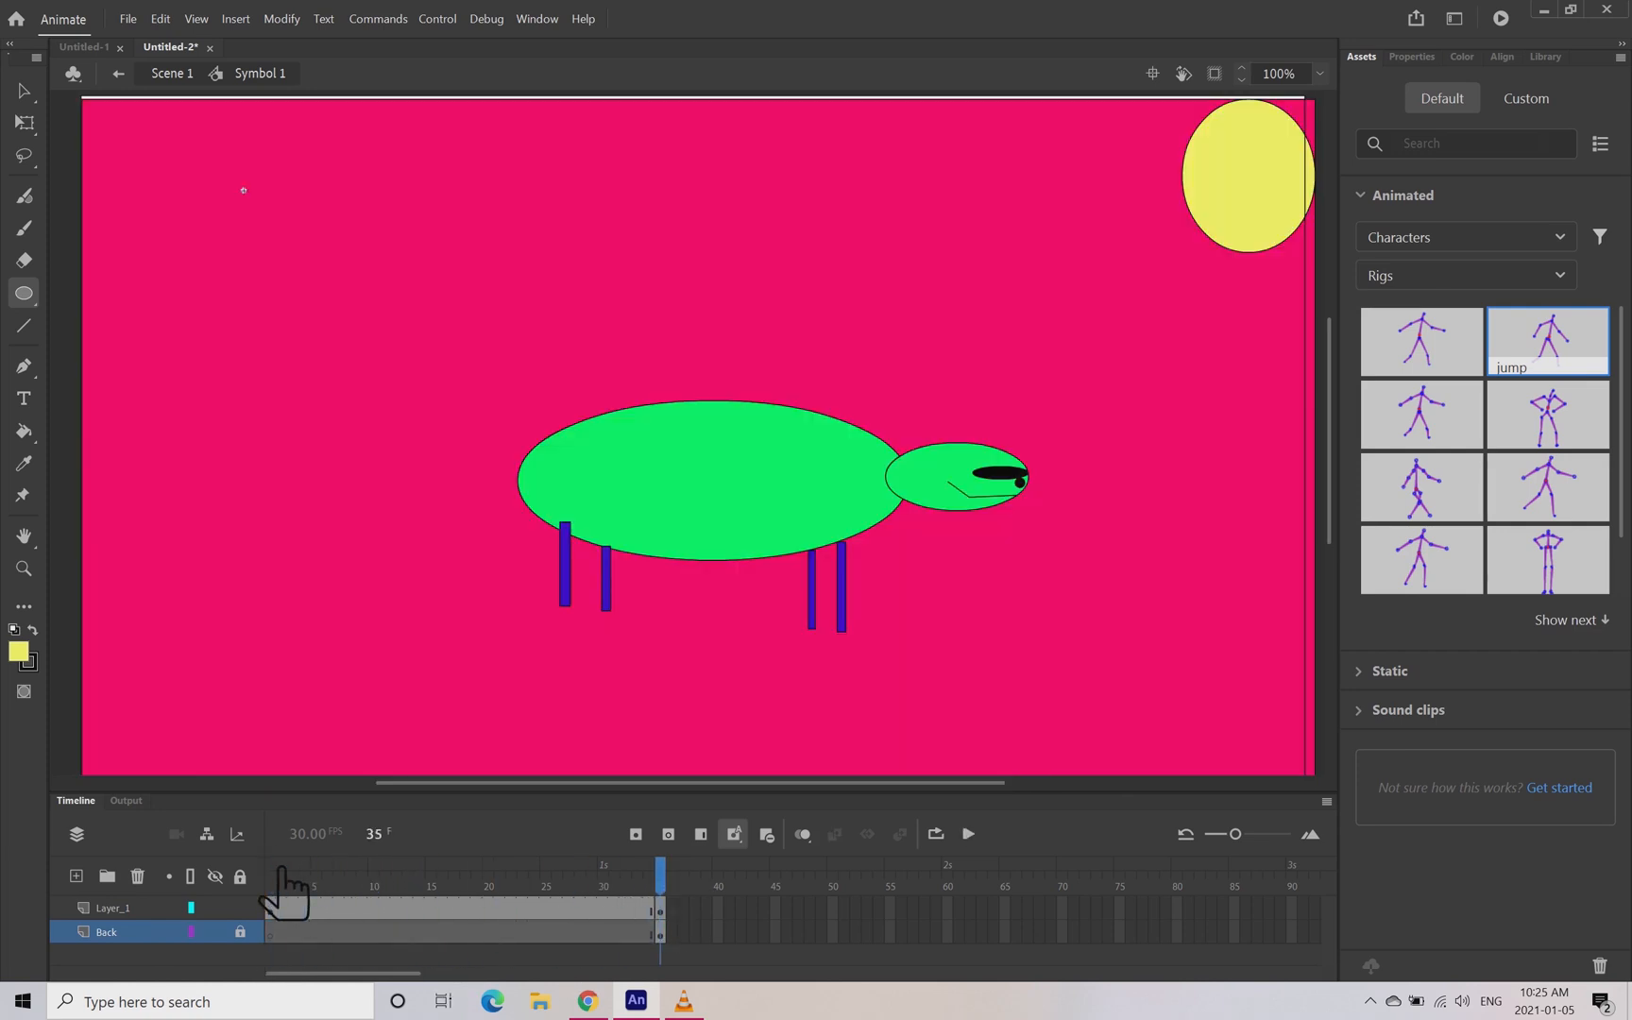
pyautogui.click(400, 921)
pyautogui.rightClick(400, 921)
pyautogui.click(514, 436)
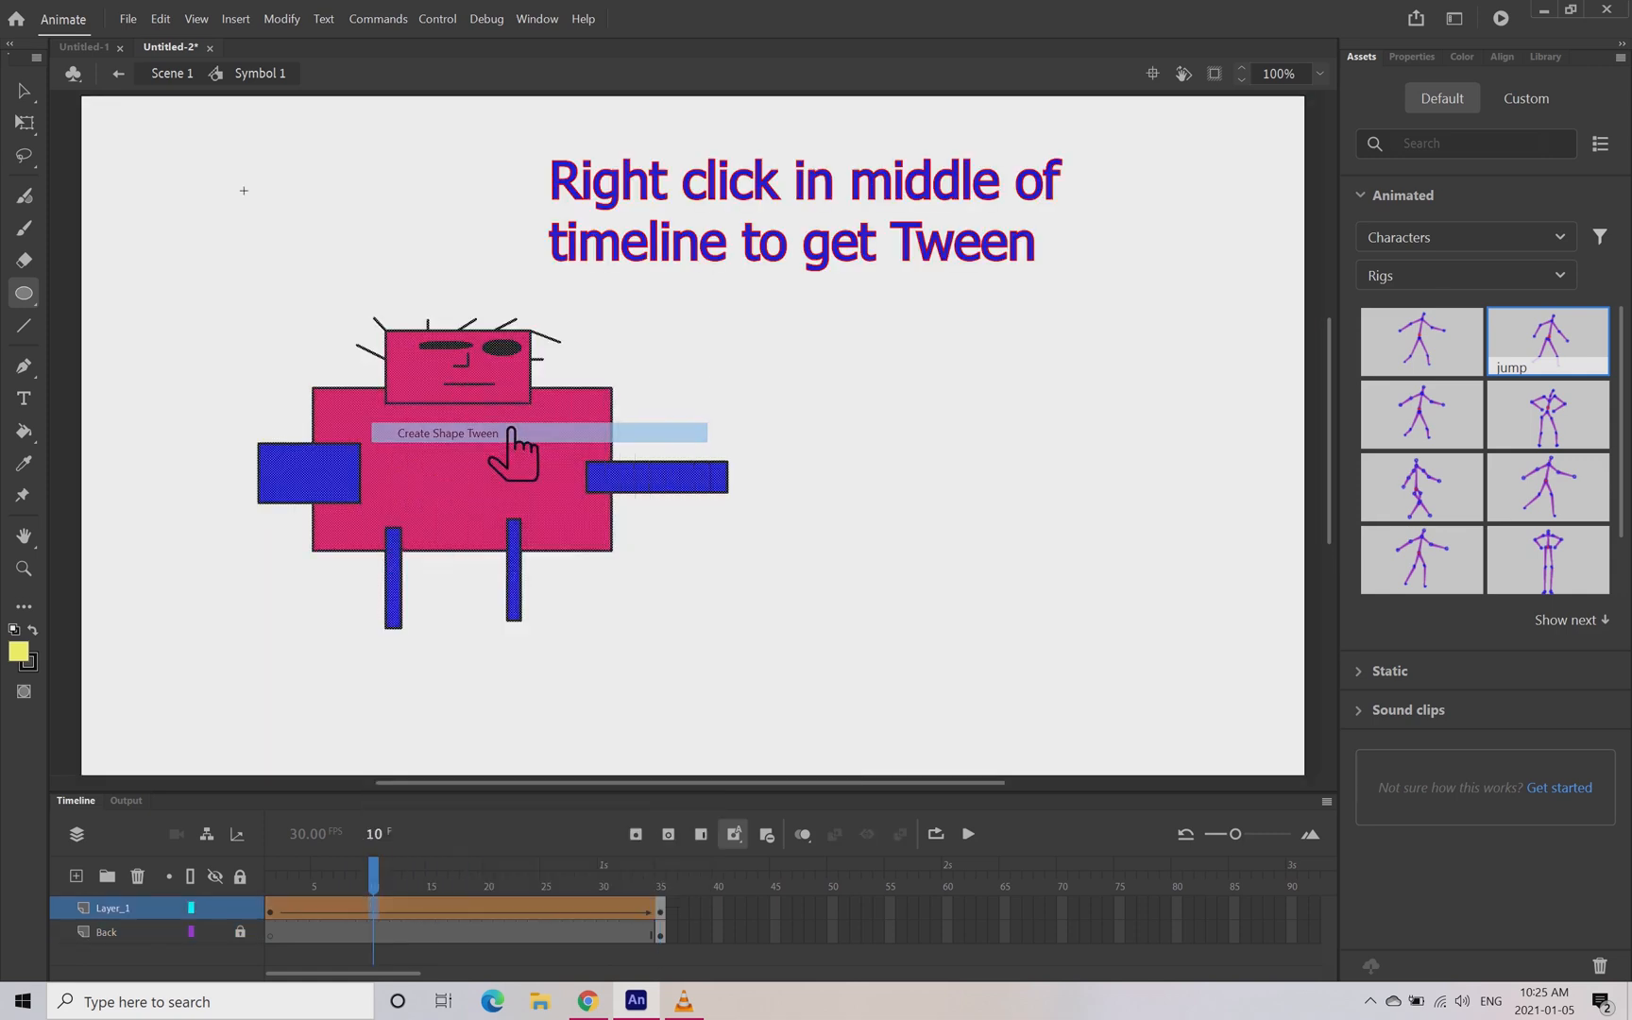
pyautogui.moveTo(408, 875); pyautogui.dragTo(227, 878)
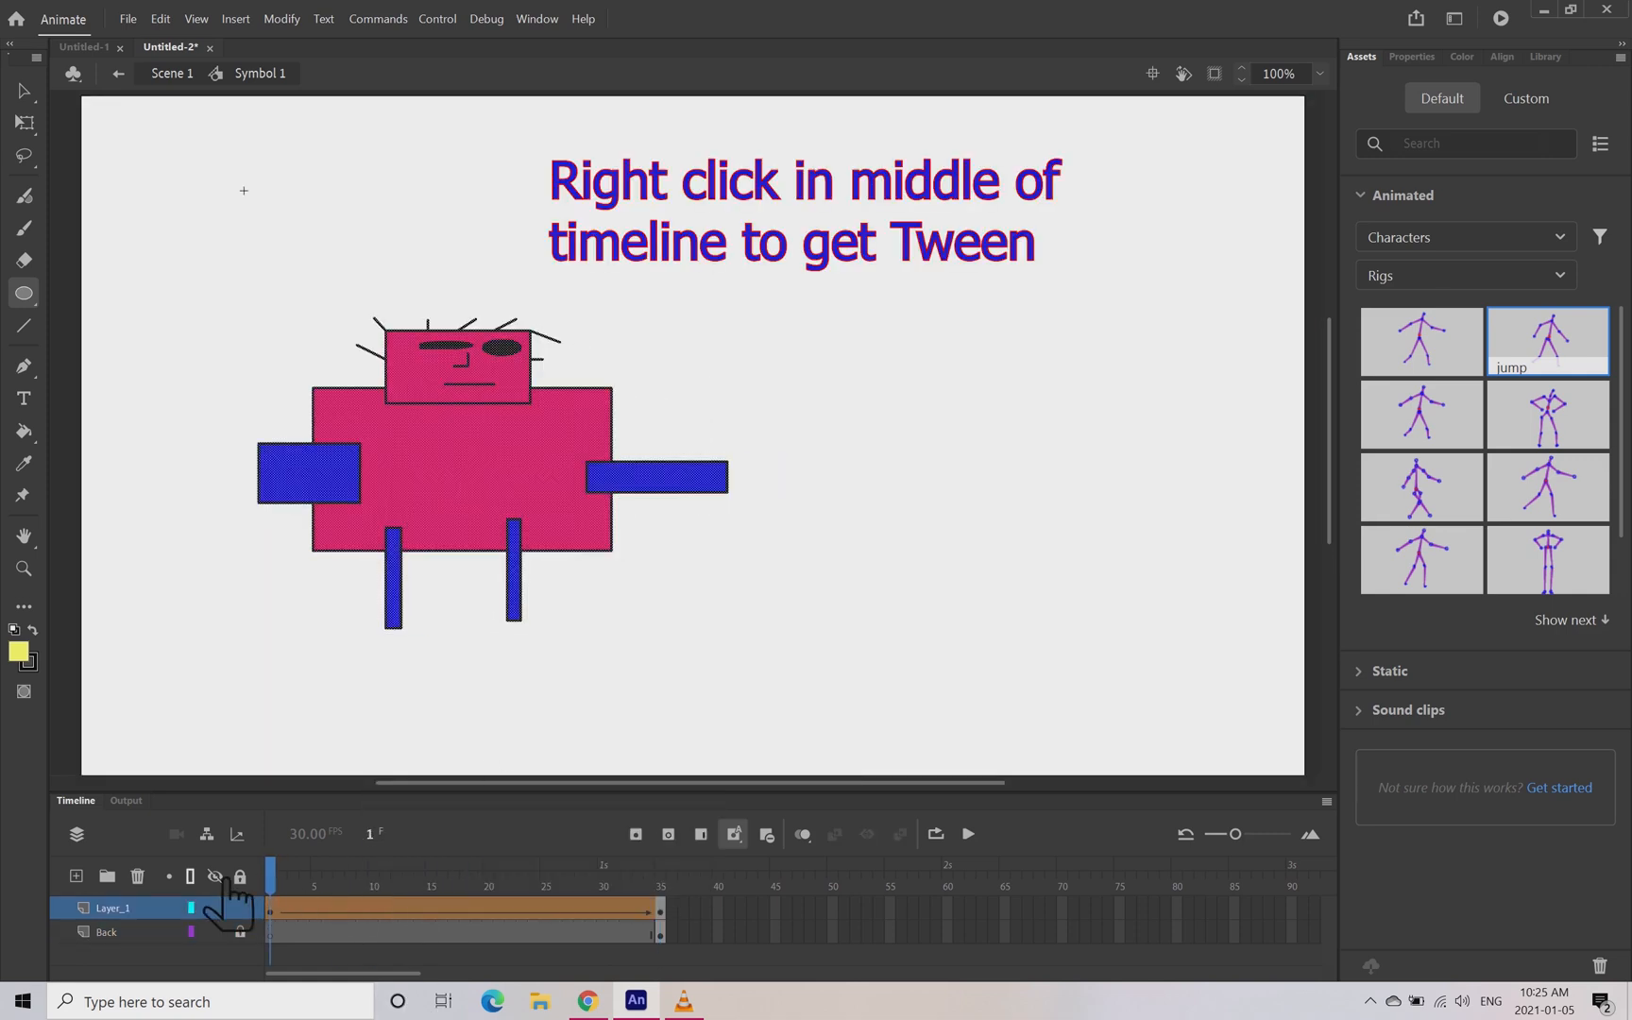
pyautogui.press('Return')
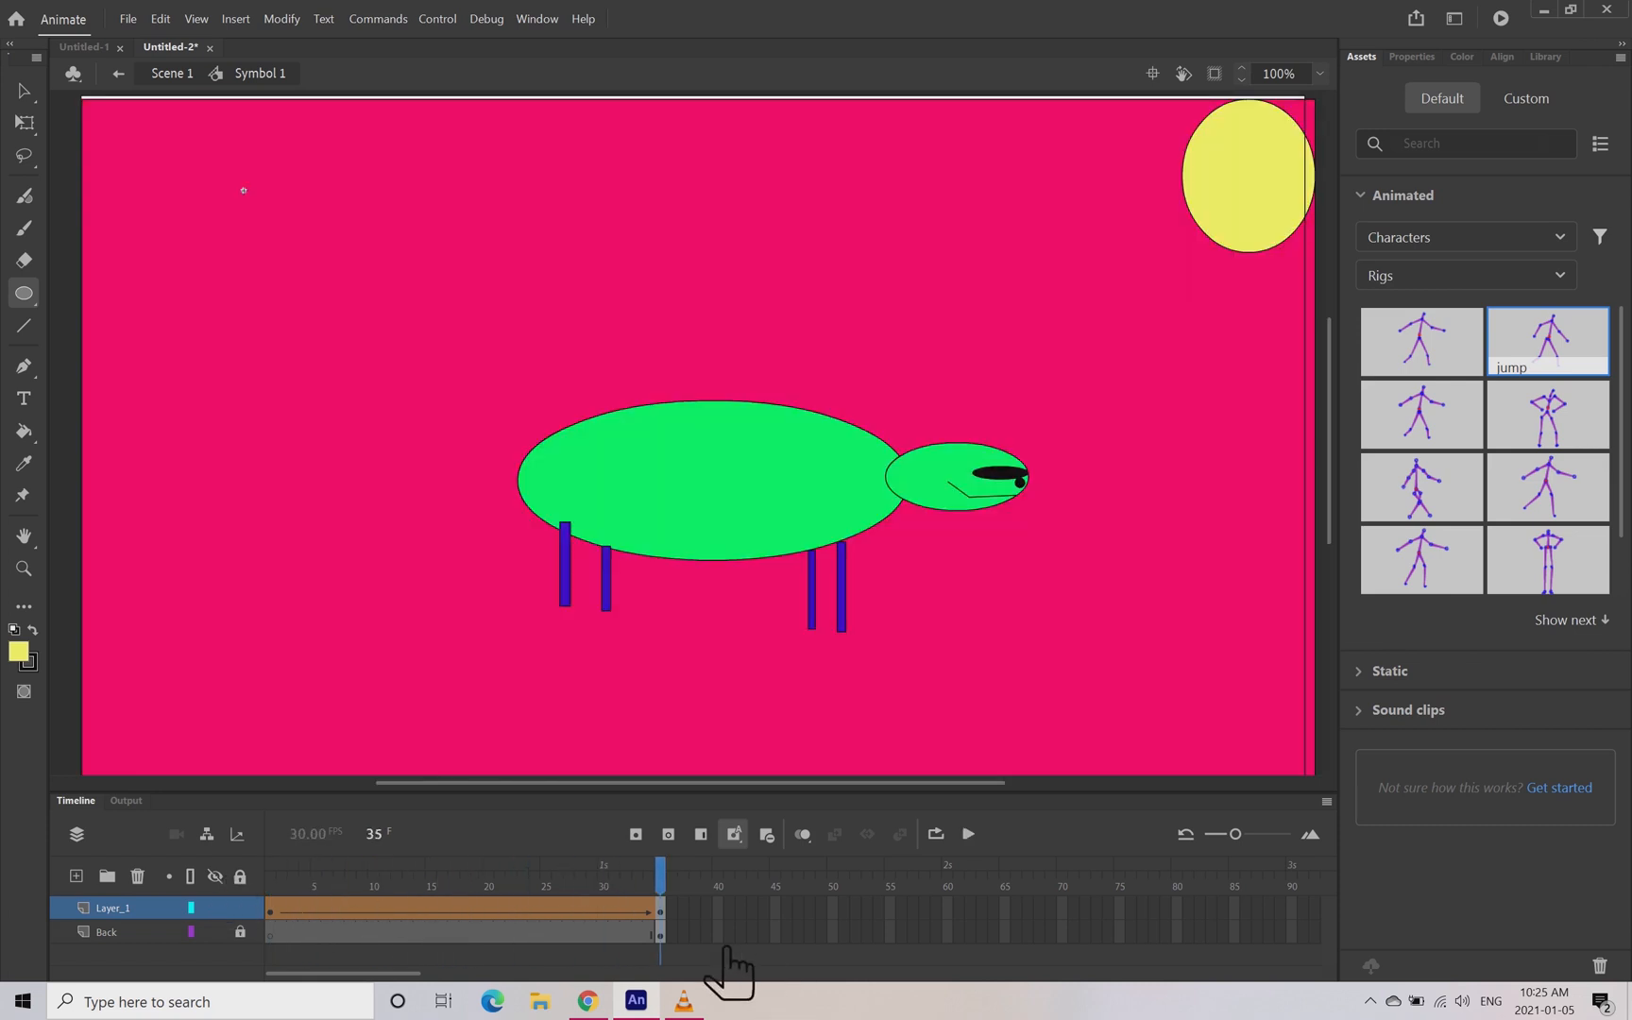
# - Unlock the Back layer, copy its pink background and sun from frame 35 in place to frame 1, and play the animation
pyautogui.click(690, 933)
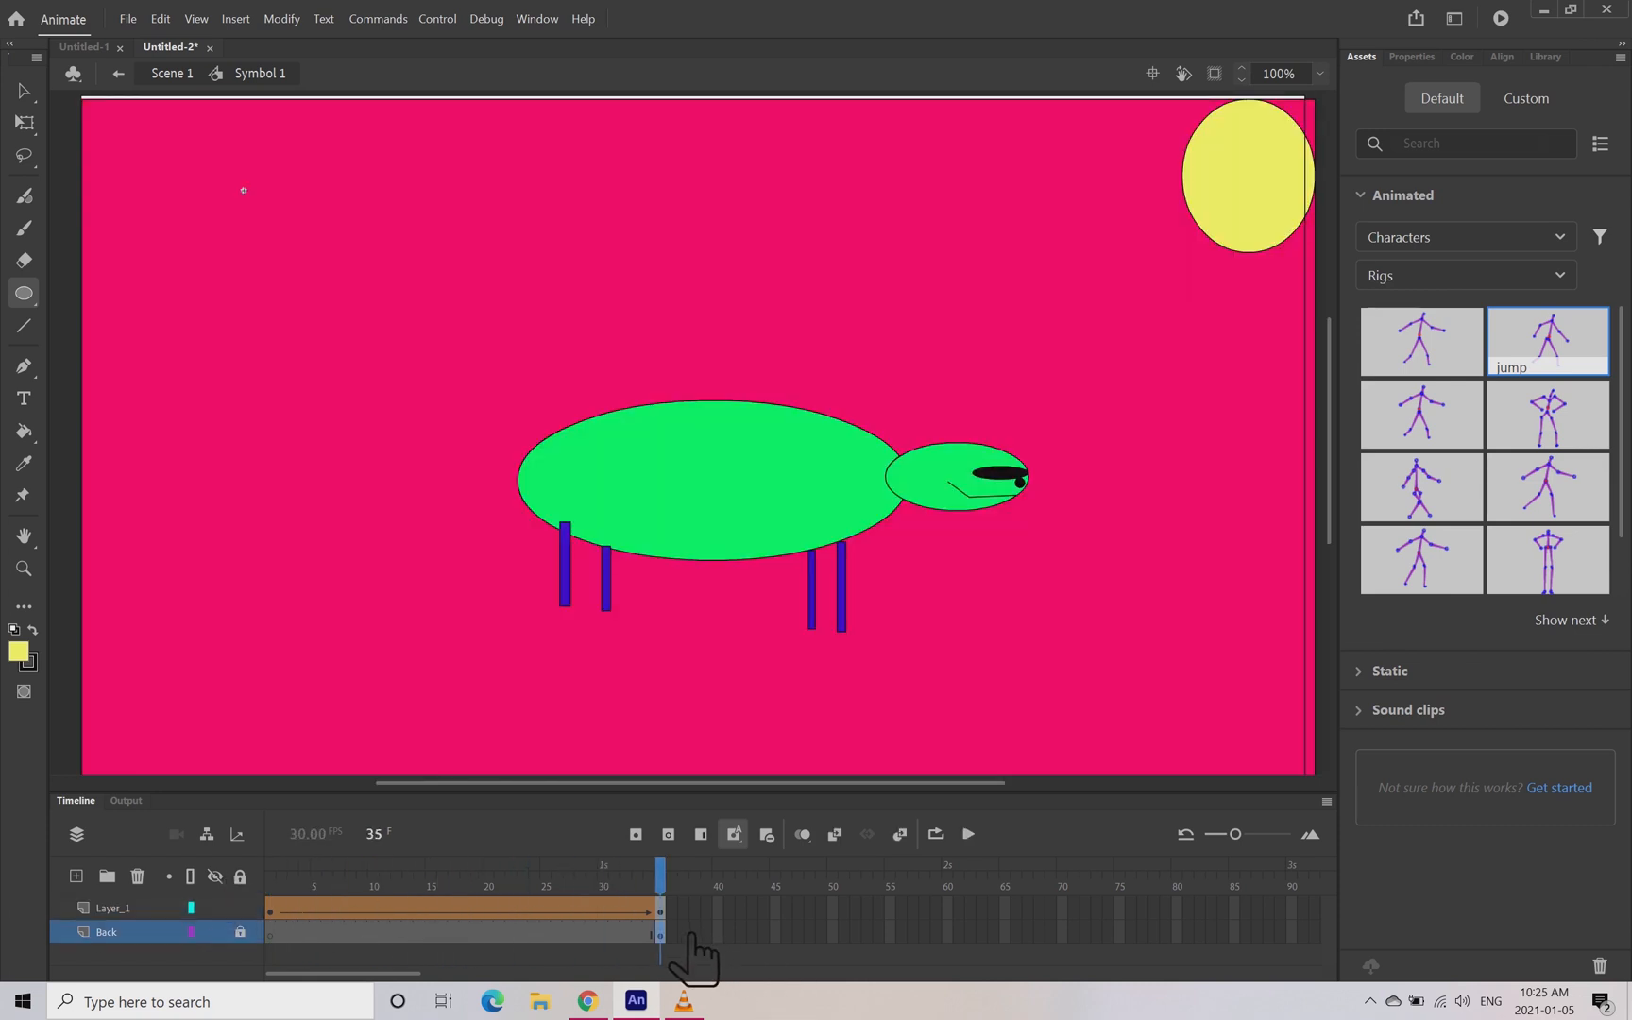
pyautogui.click(187, 21)
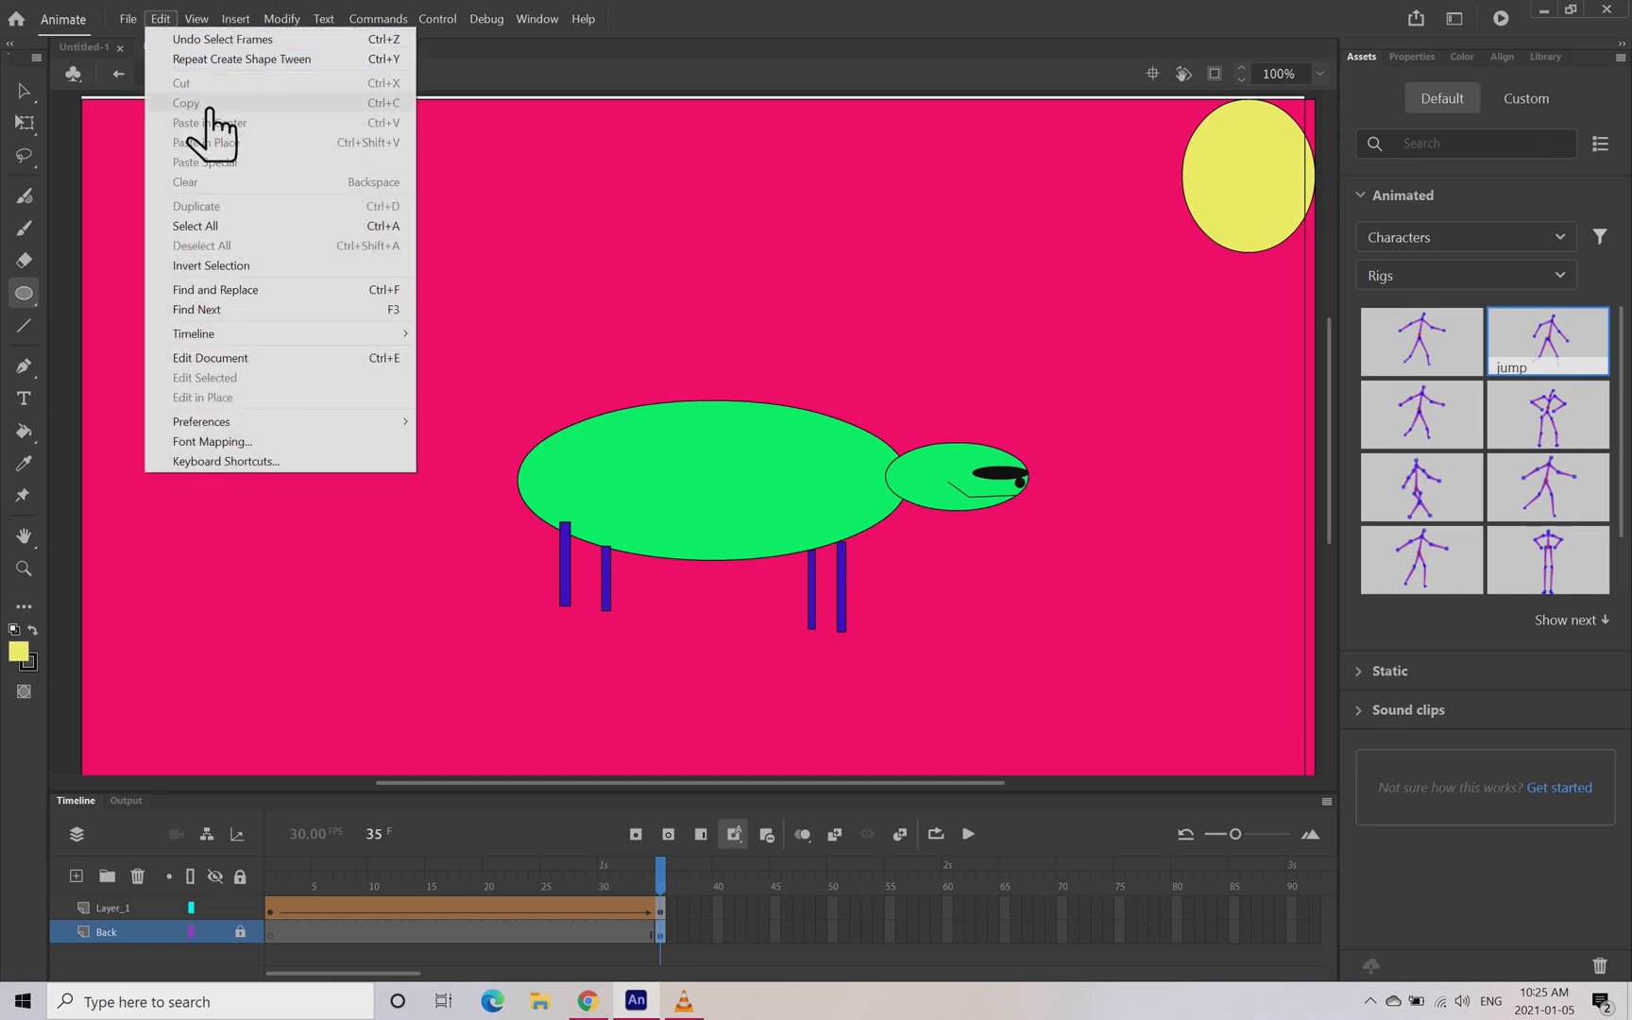
pyautogui.click(276, 942)
pyautogui.click(274, 933)
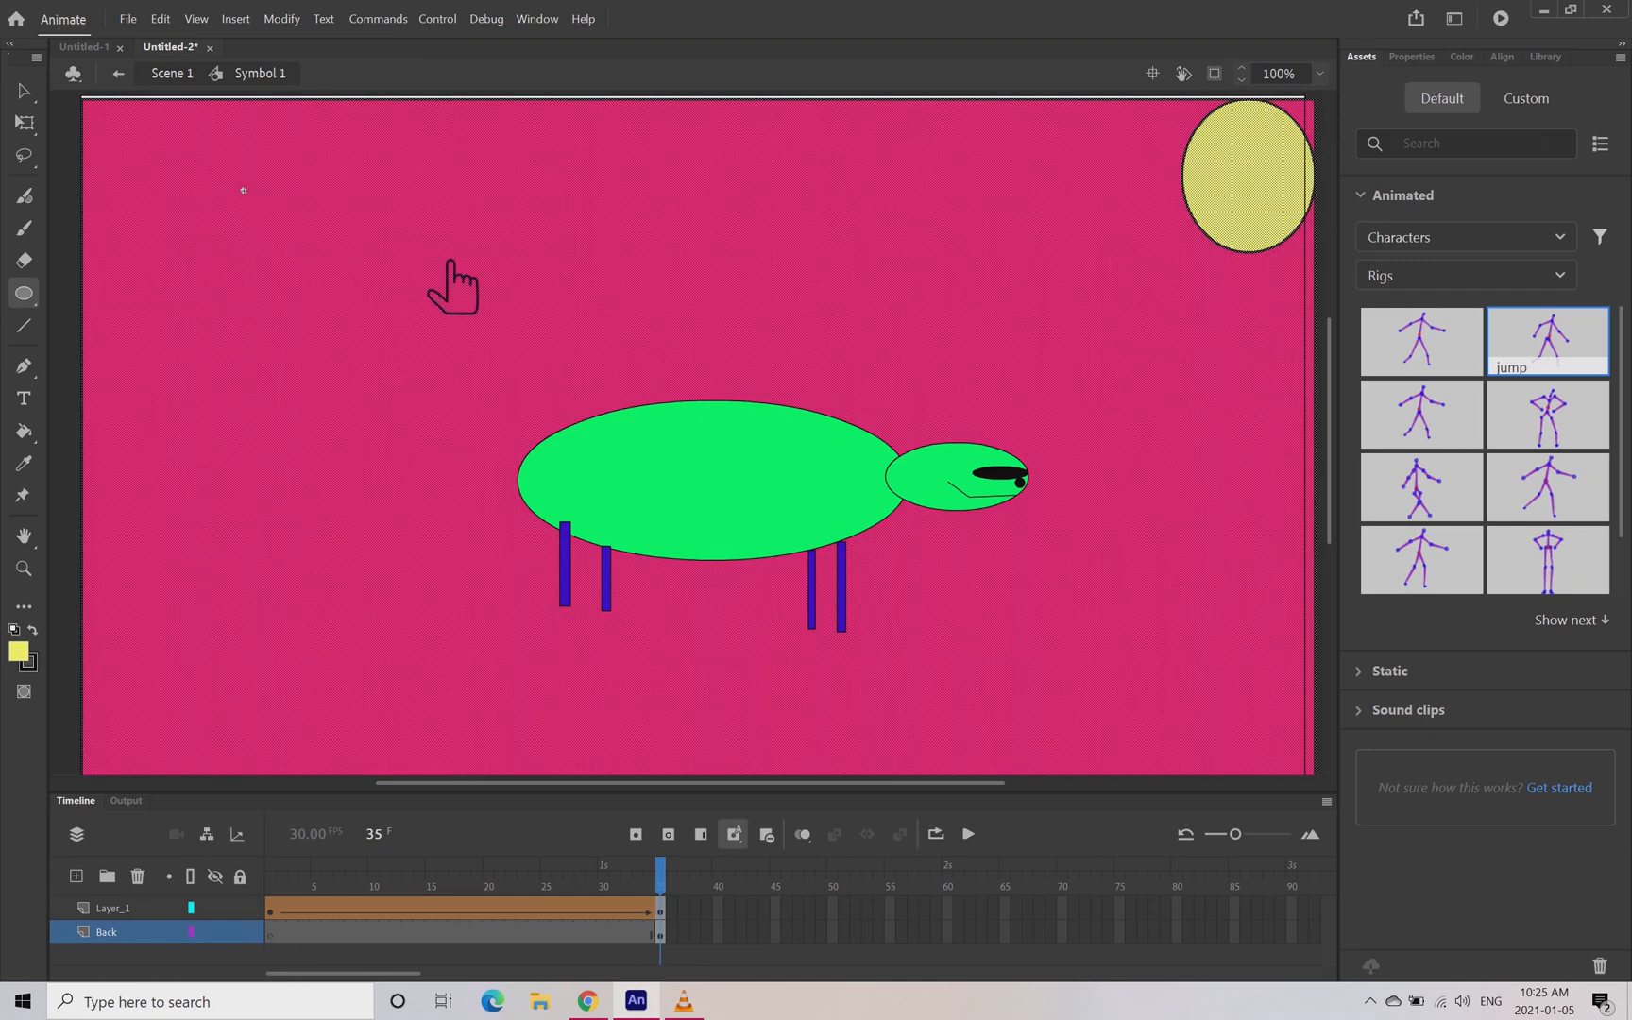
pyautogui.click(160, 19)
pyautogui.click(218, 102)
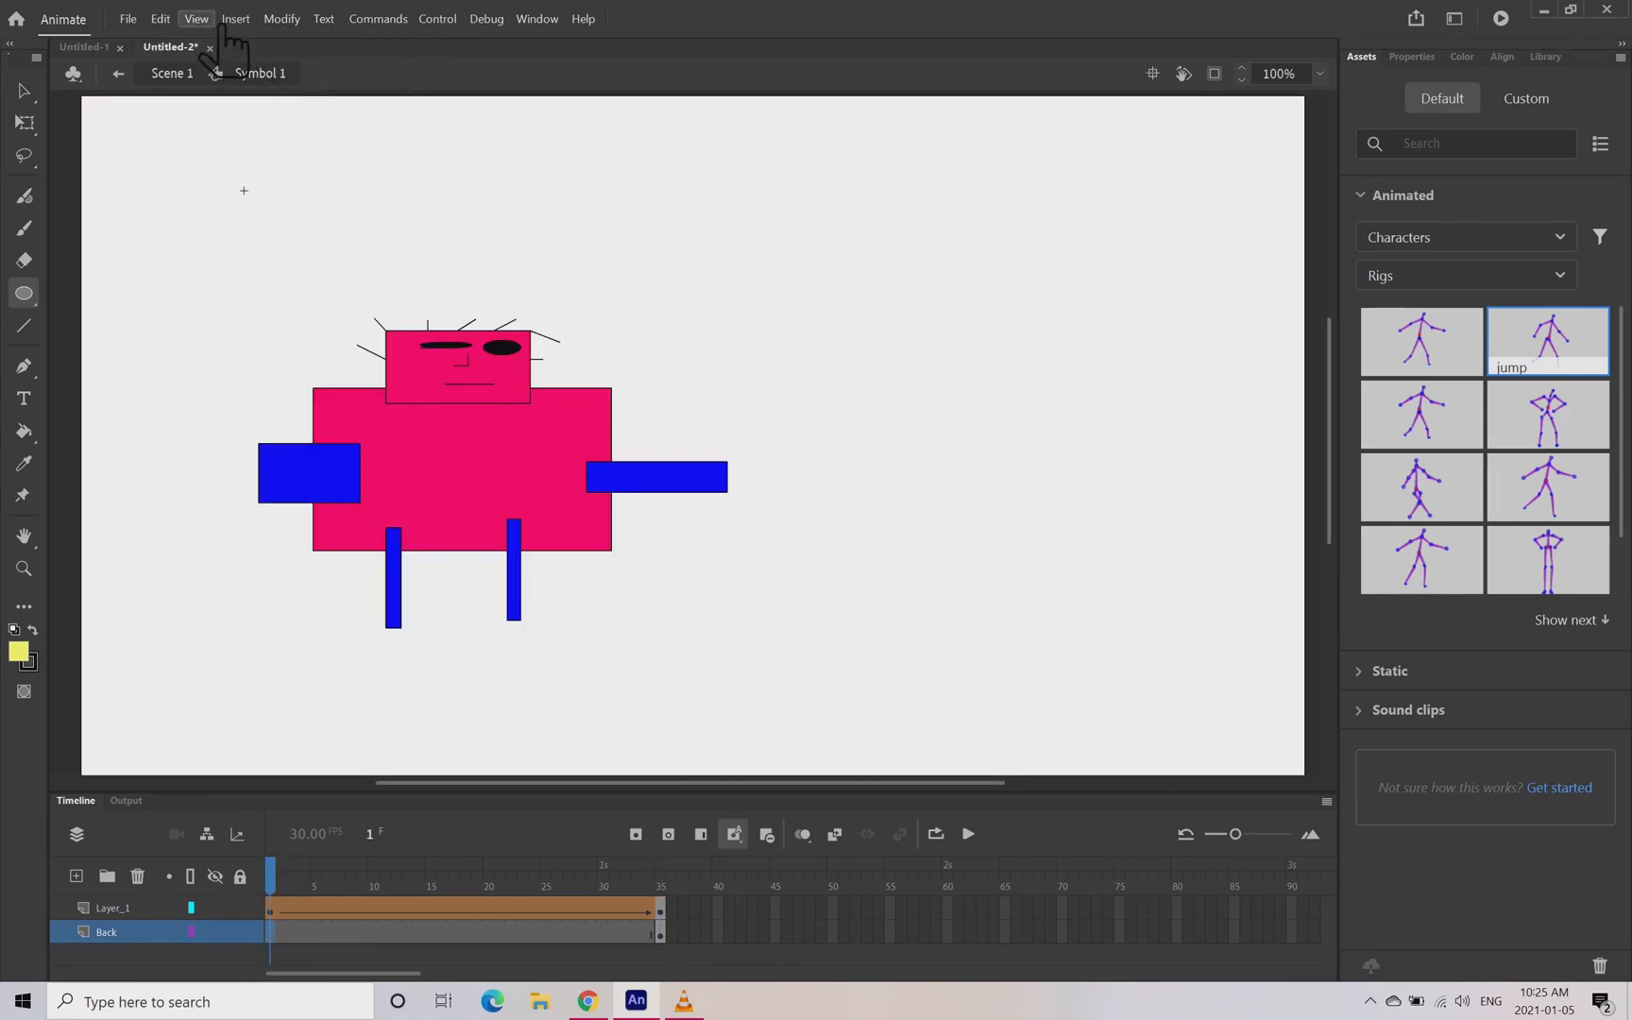
pyautogui.click(160, 19)
pyautogui.click(226, 143)
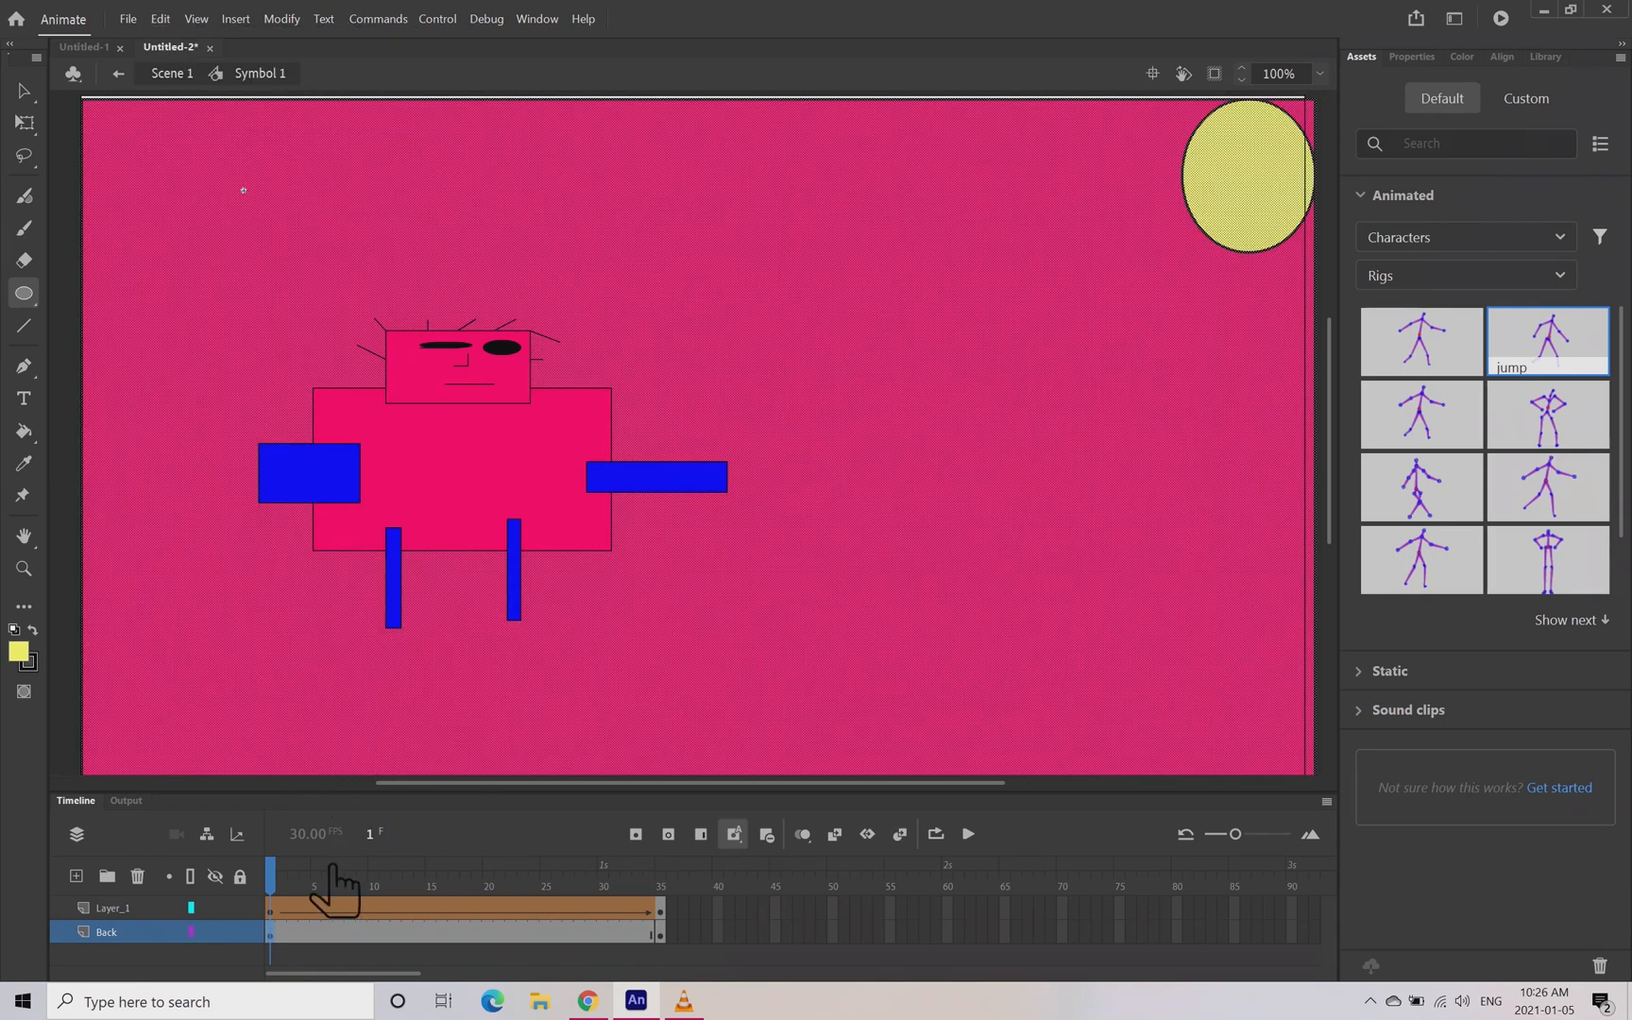
pyautogui.press('Return')
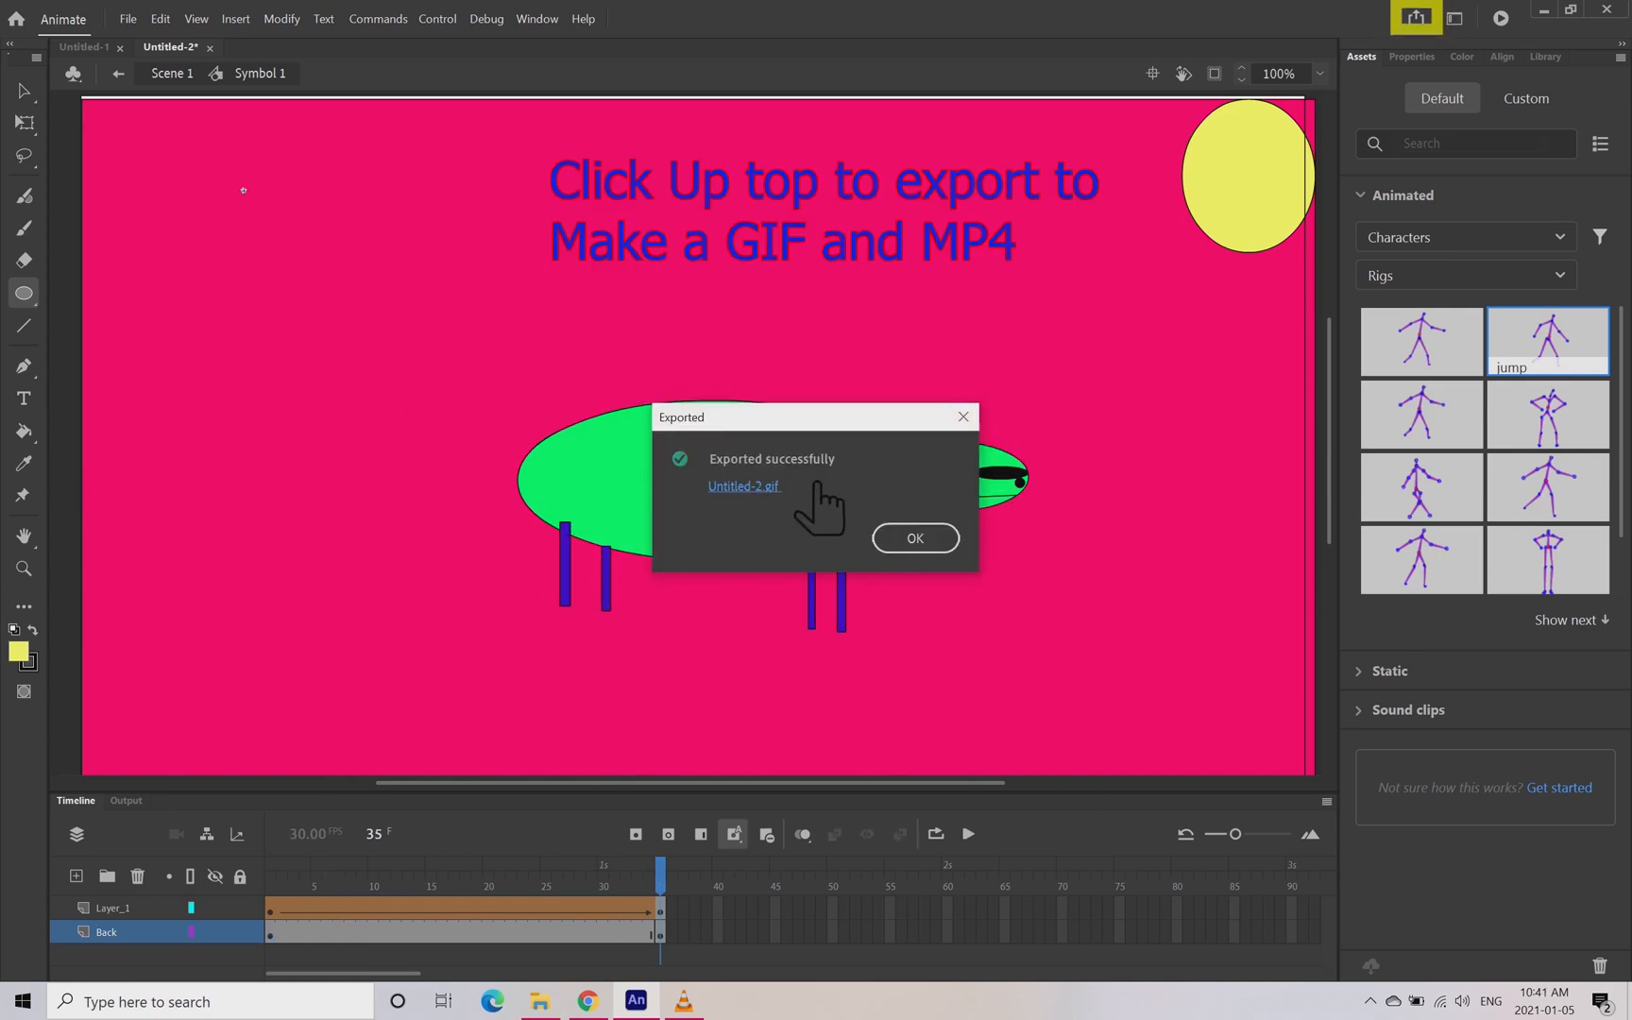
# - Preview the exported Untitled-2.gif in Chrome, and close the preview, the folder window and the export message
pyautogui.click(798, 489)
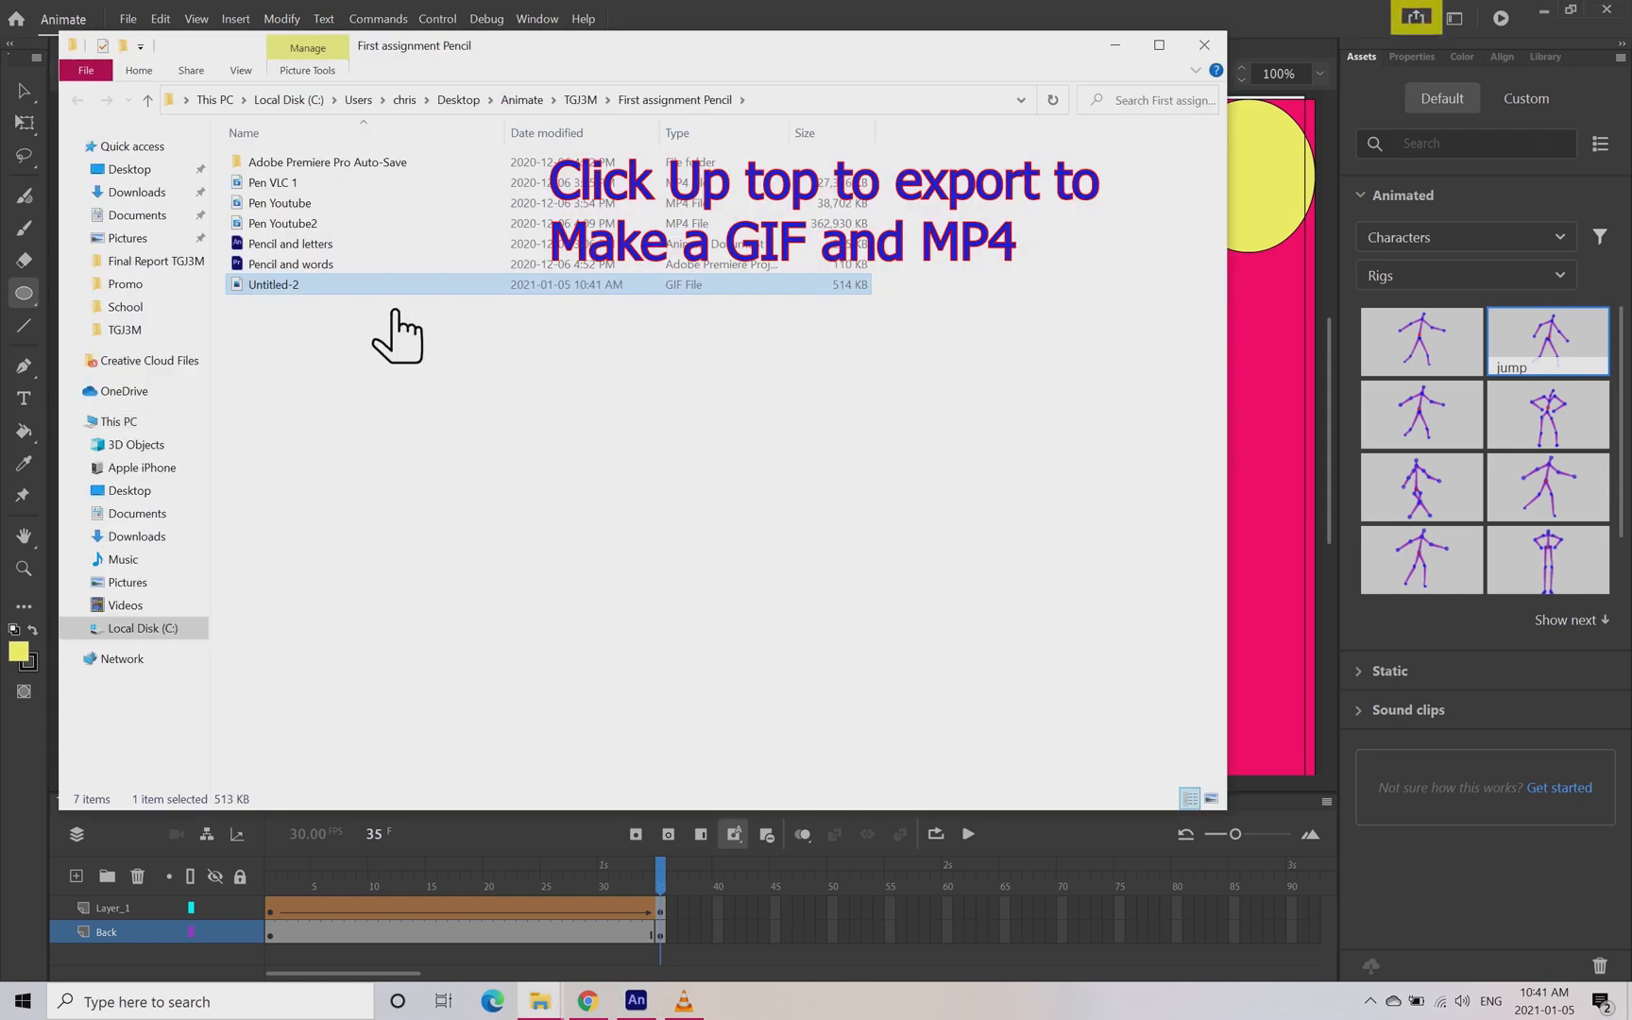
pyautogui.click(587, 1001)
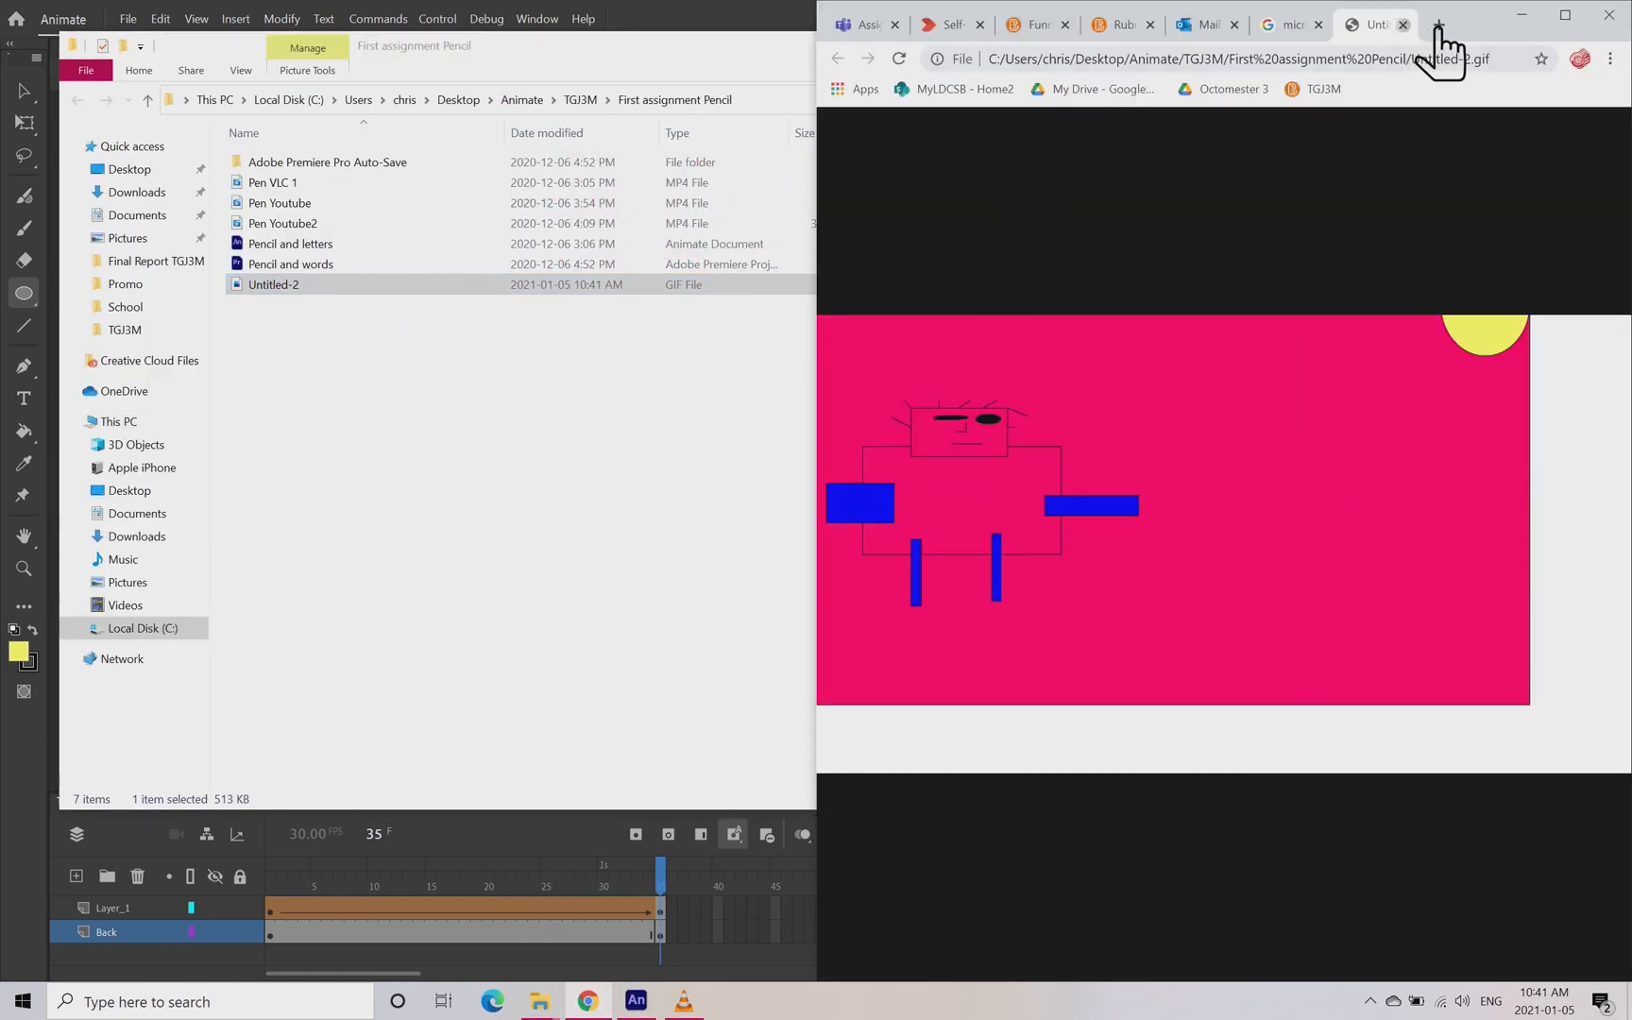
pyautogui.click(1403, 25)
pyautogui.moveTo(316, 286); pyautogui.dragTo(1198, 417)
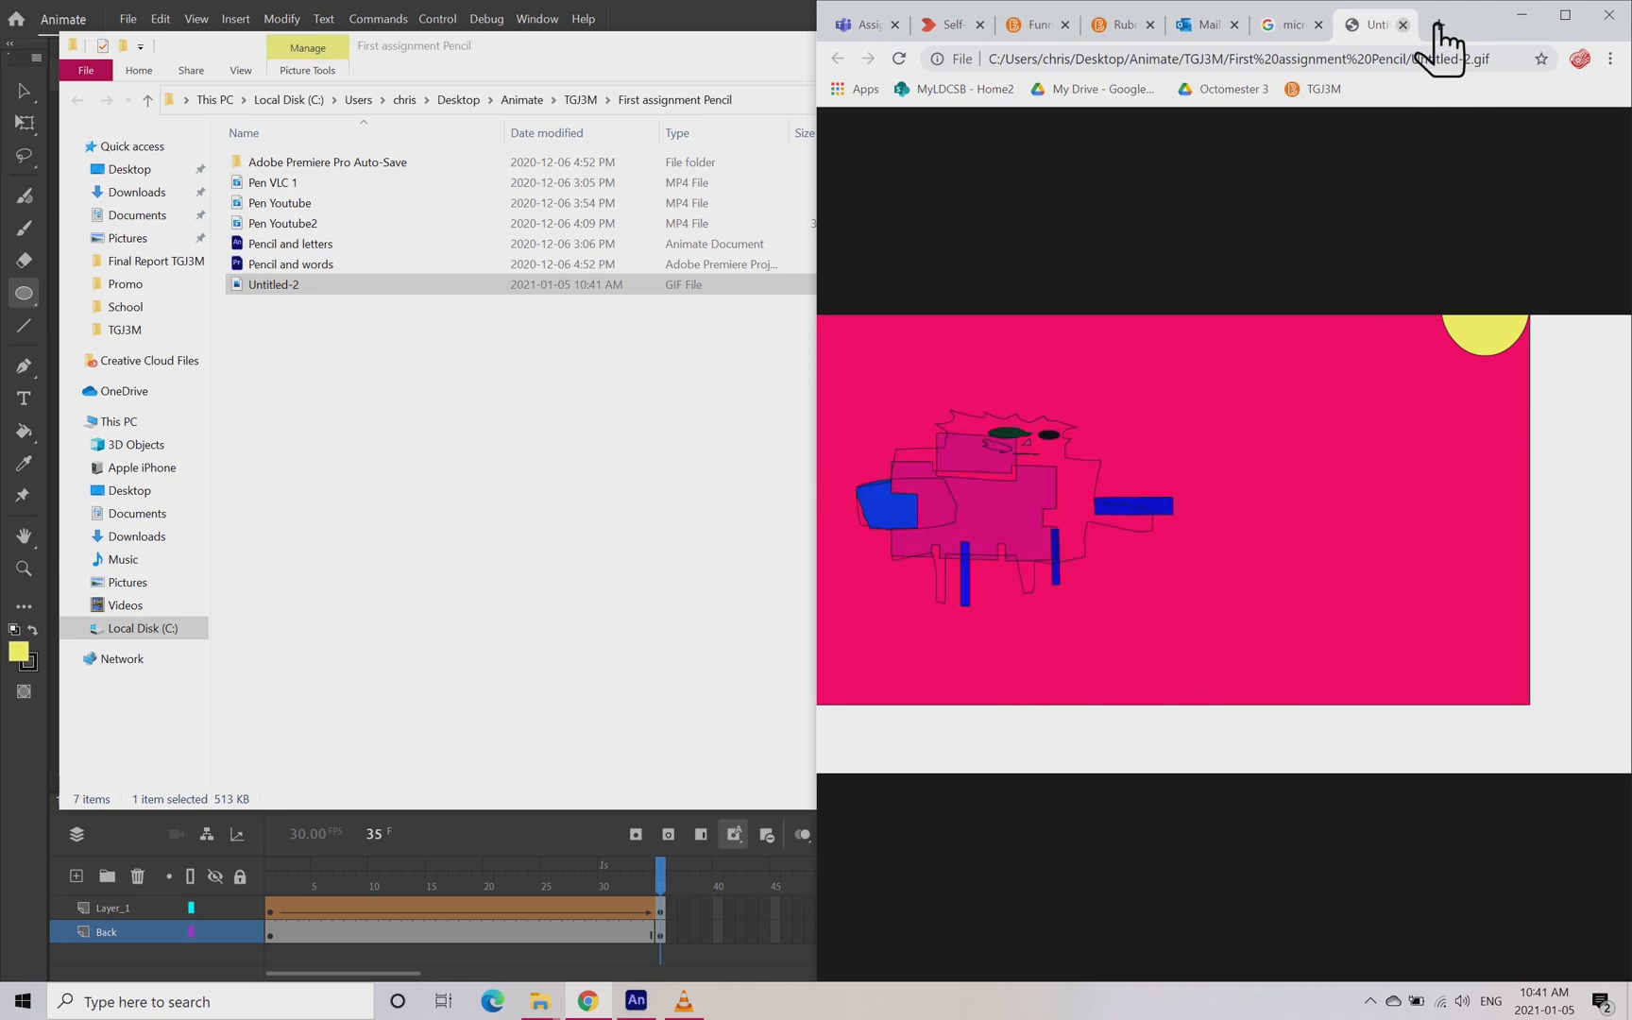
pyautogui.click(1403, 24)
pyautogui.click(1521, 14)
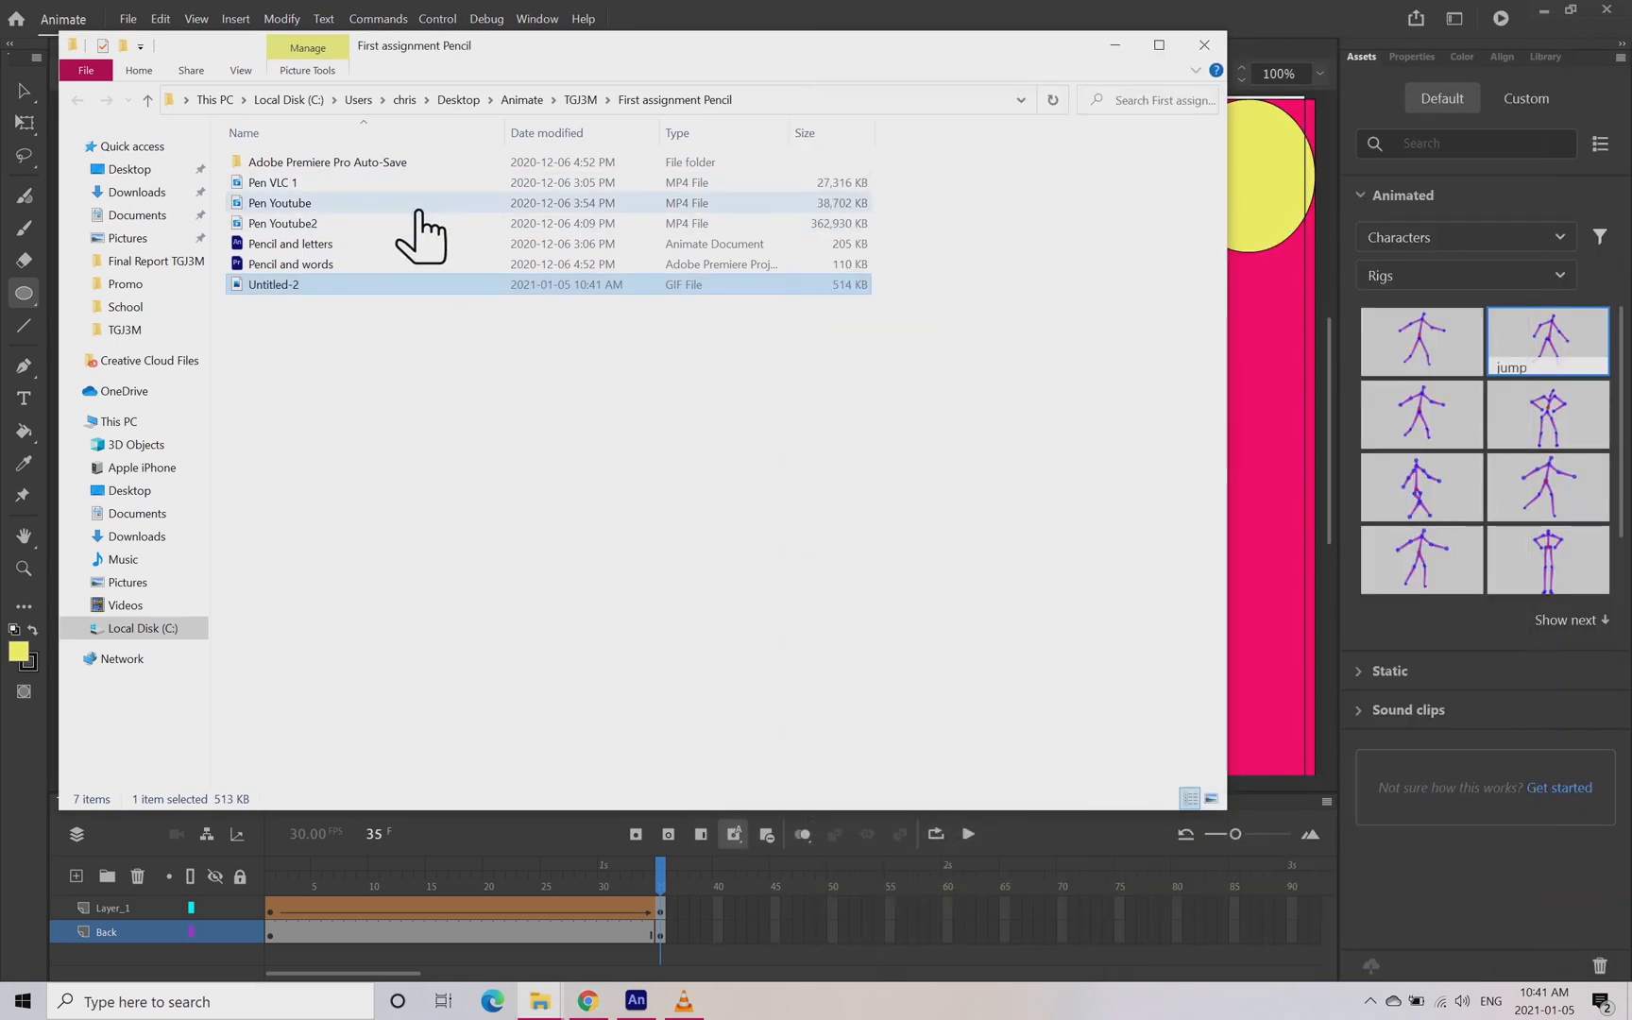
pyautogui.click(1188, 45)
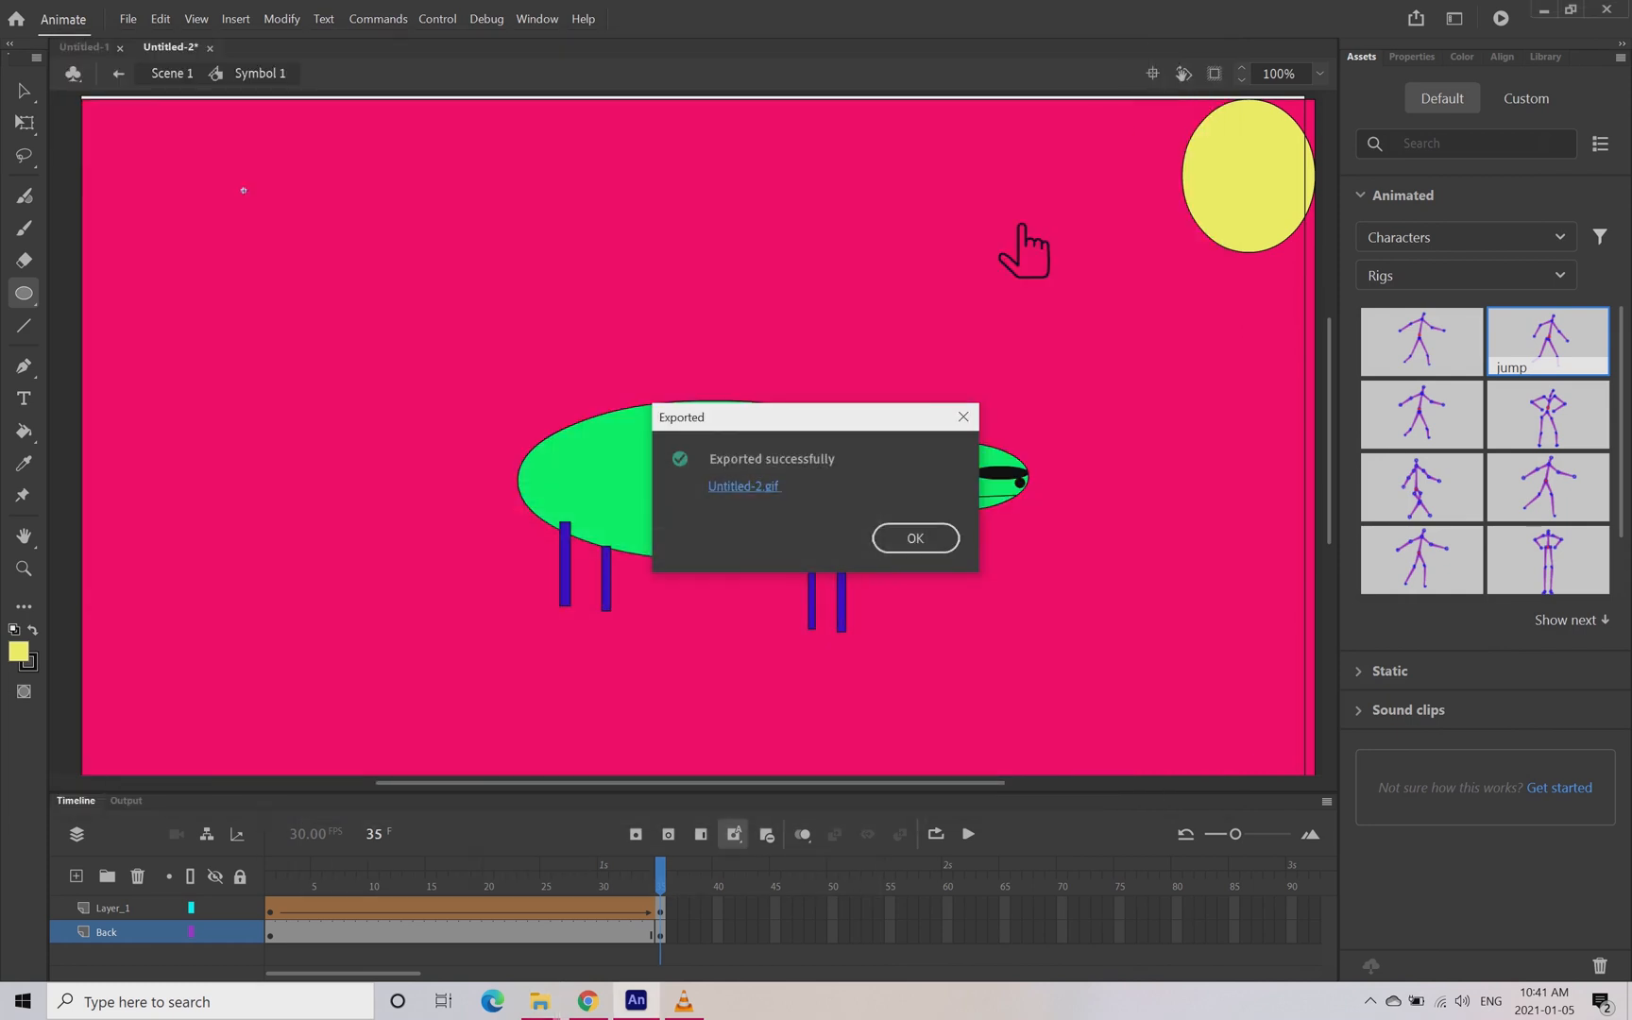
pyautogui.click(947, 547)
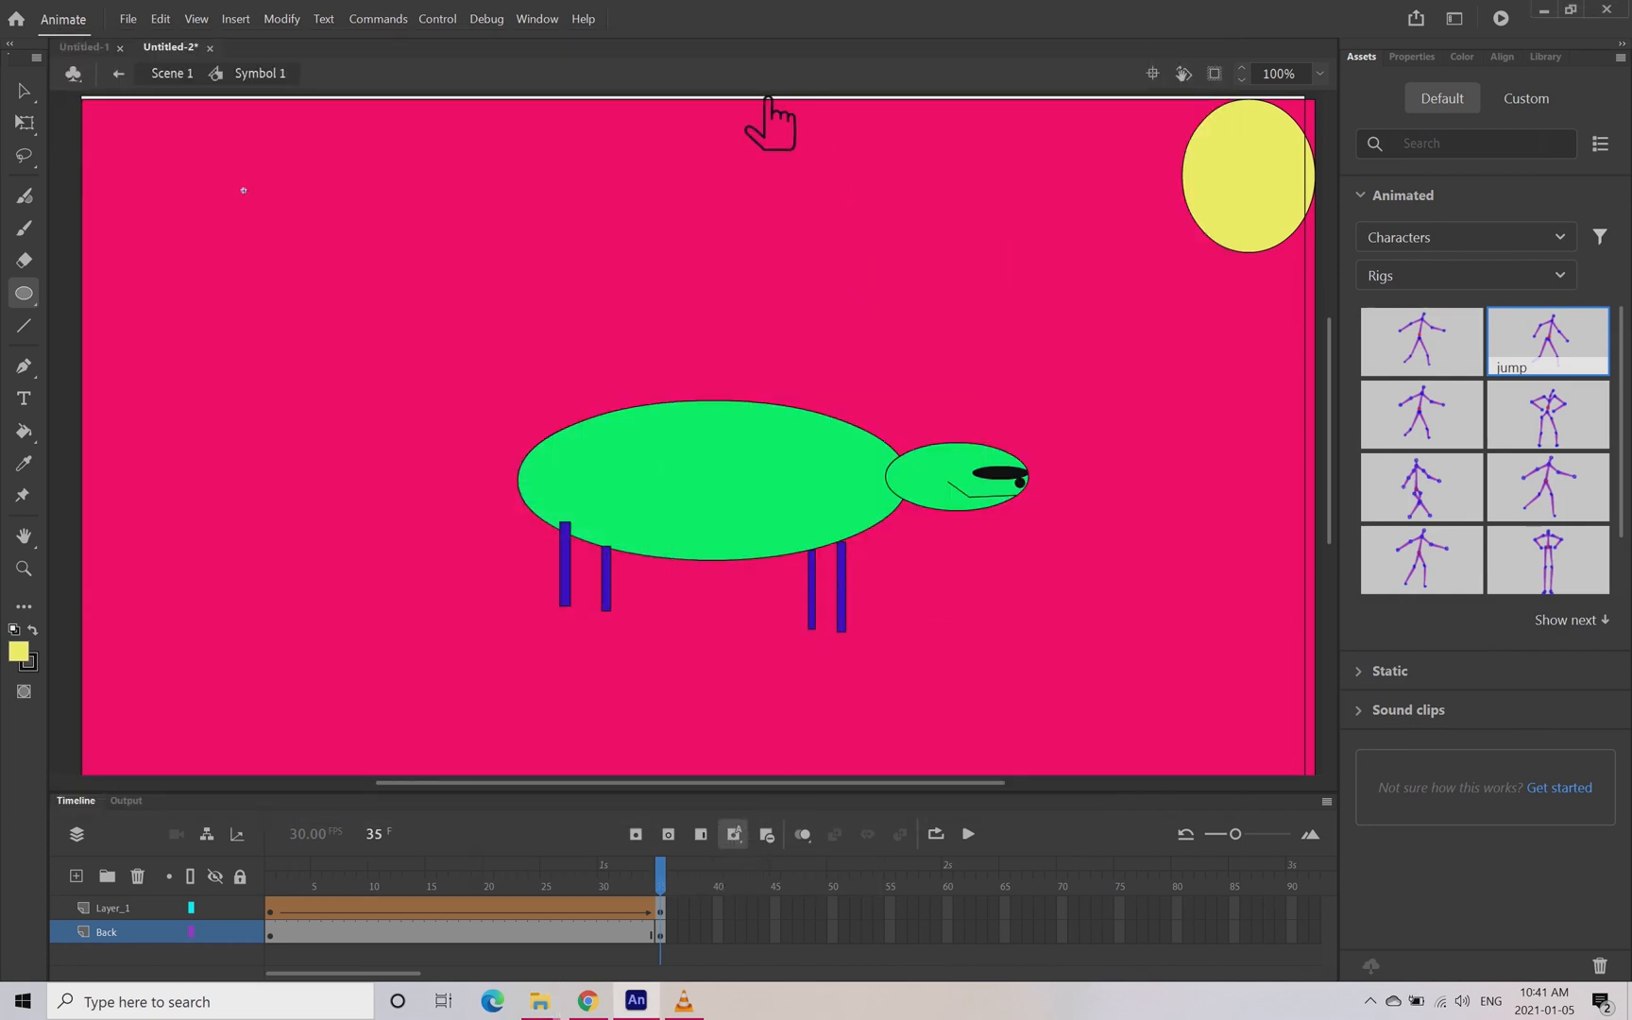
# - Create a new Character Animation document from the HD preset, 1280 x 720 at 30 fps
pyautogui.moveTo(763, 28)
pyautogui.mouseDown()
pyautogui.moveTo(803, 32)
pyautogui.moveTo(774, 33)
pyautogui.mouseUp()
pyautogui.click(170, 23)
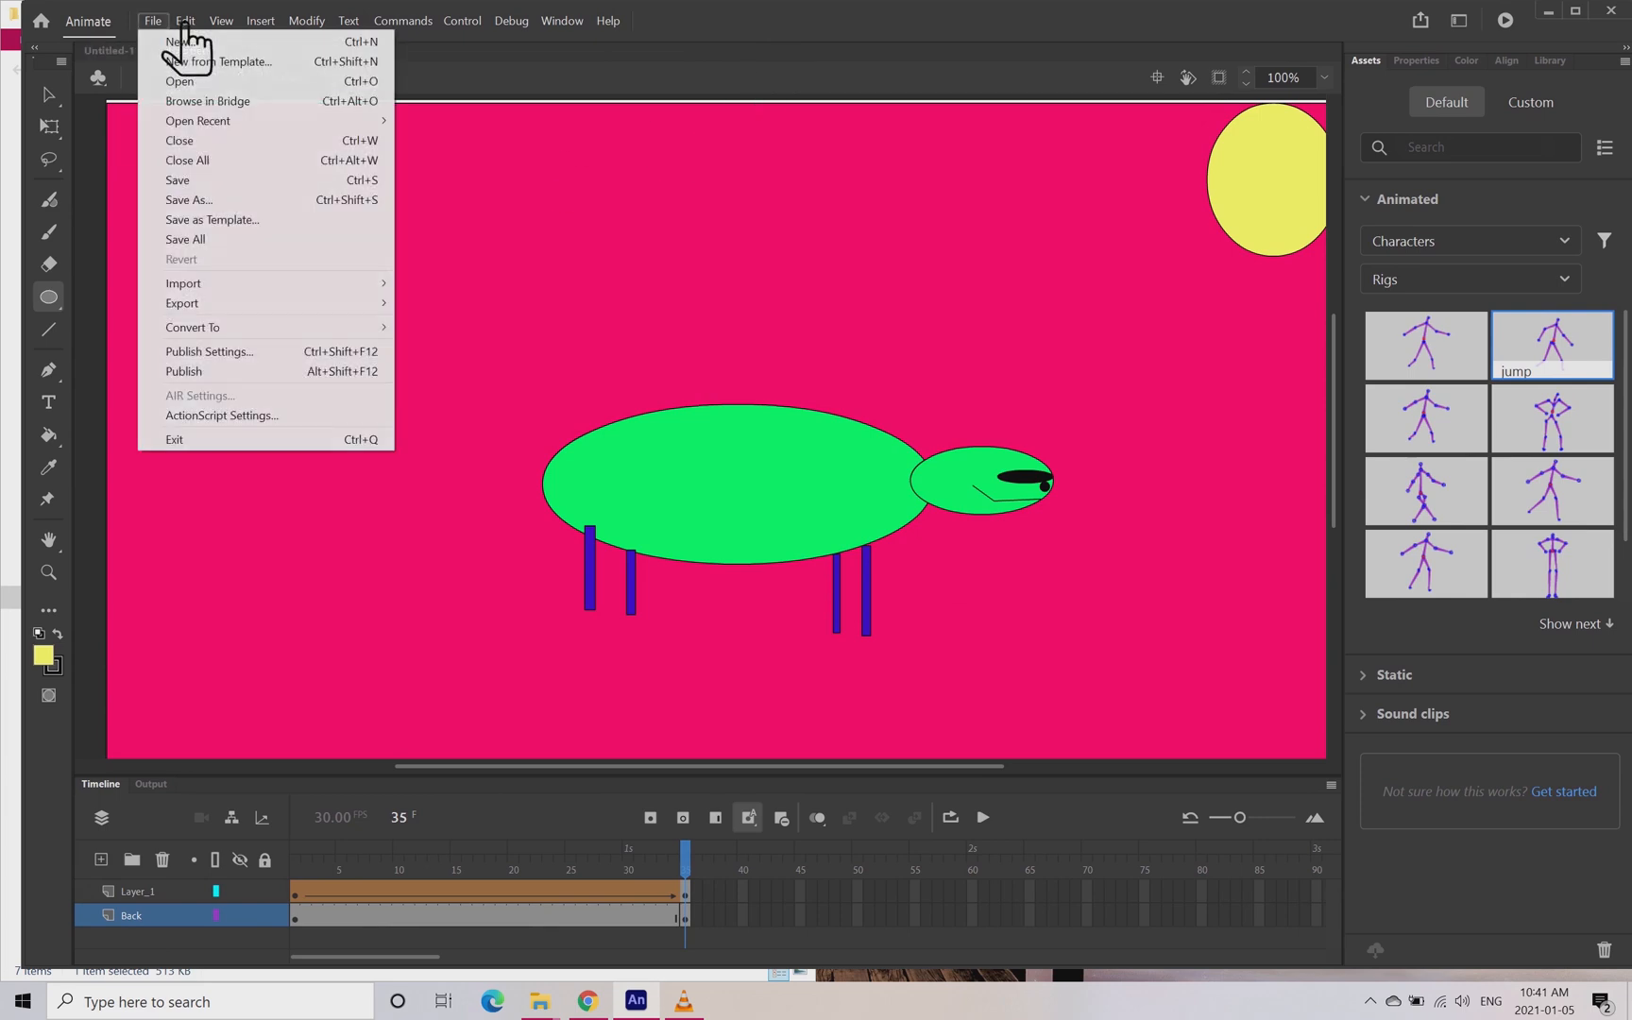
pyautogui.click(210, 49)
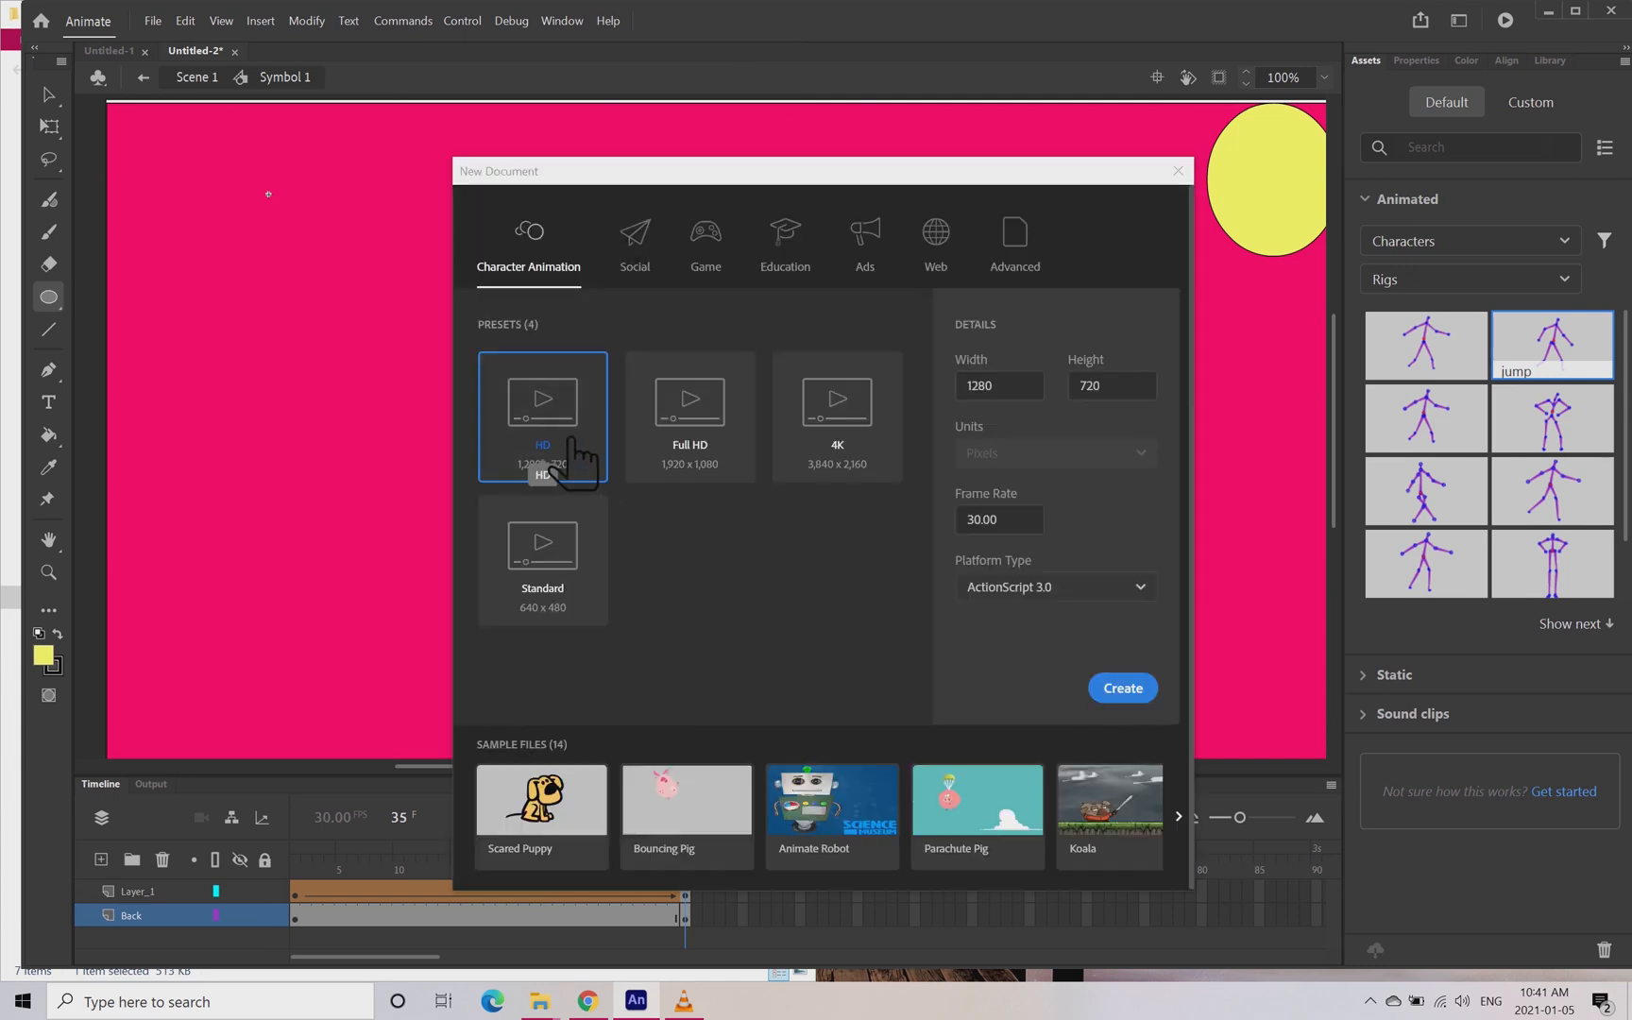
pyautogui.doubleClick(572, 445)
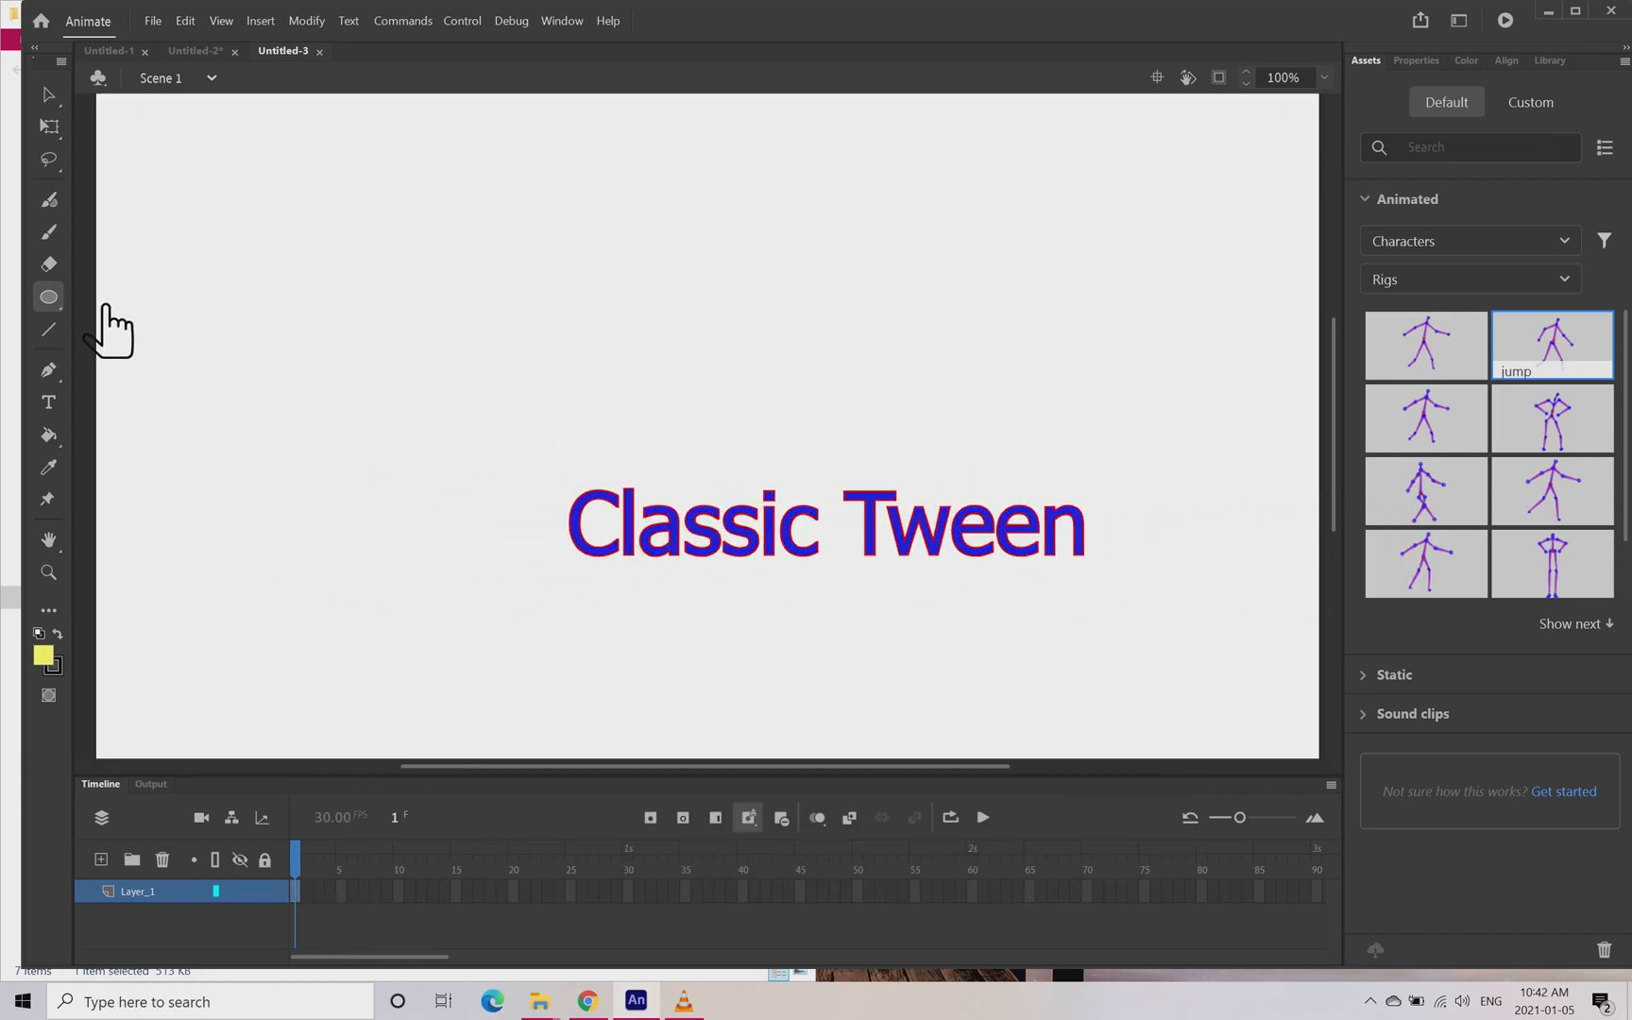
# - Draw a yellow square on the stage with the Rectangle Primitive tool and convert it to a graphic symbol named Box
pyautogui.click(48, 297)
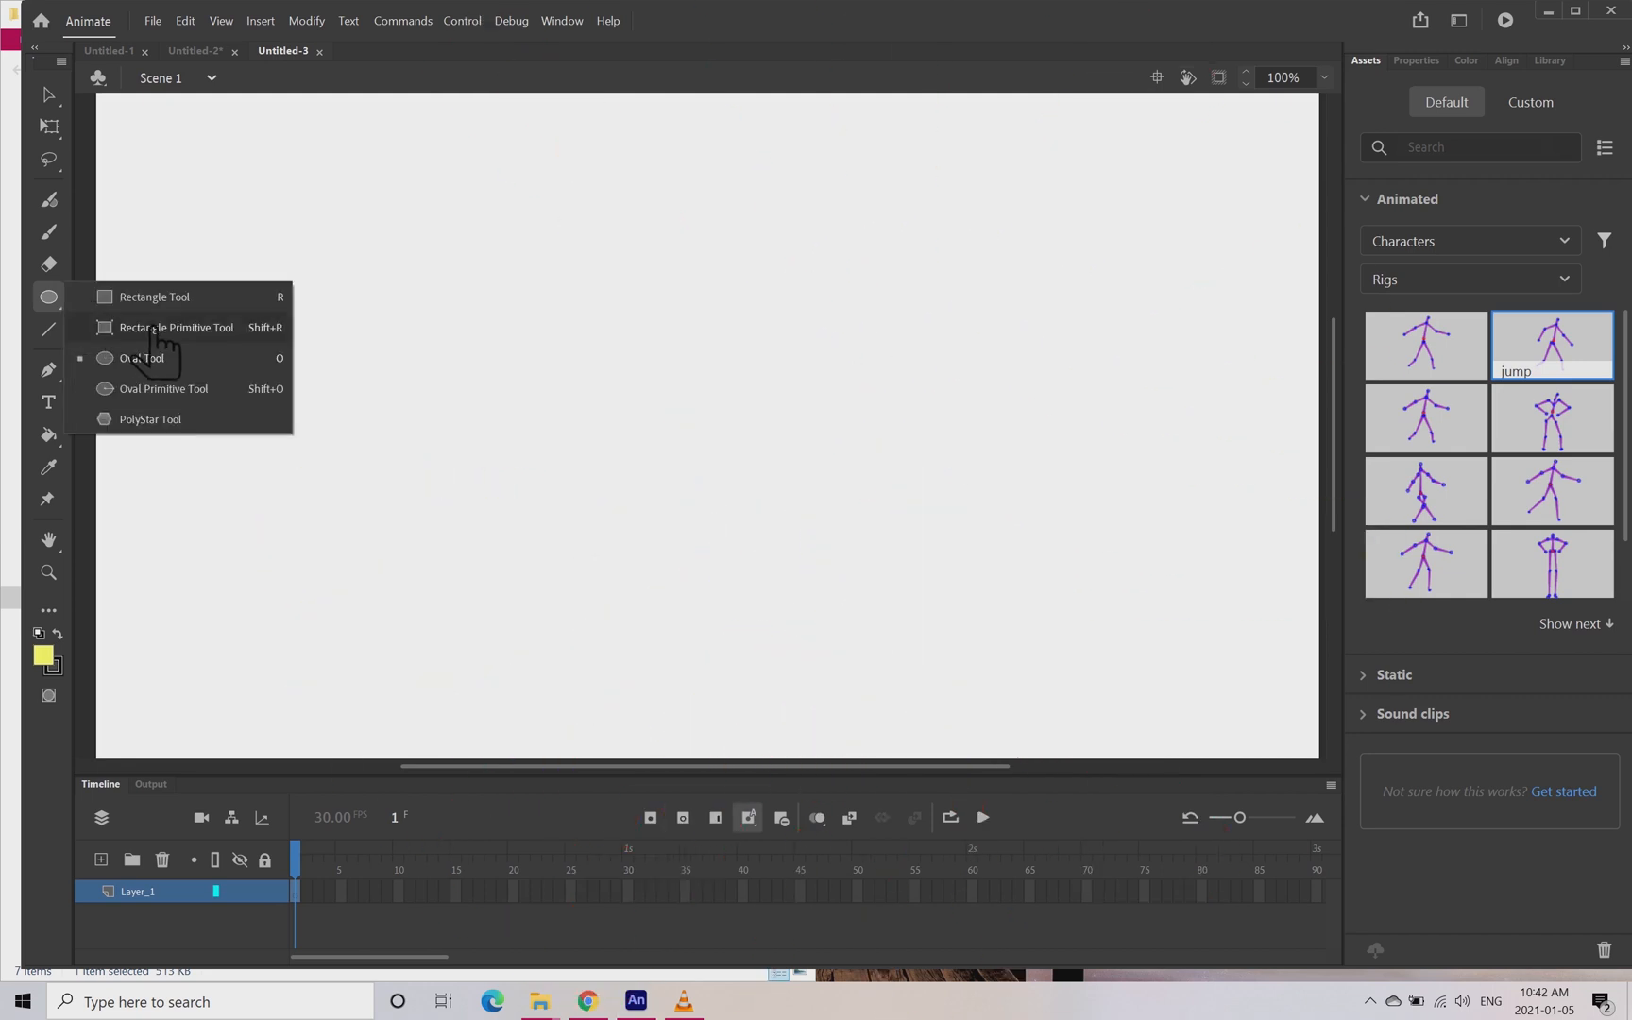
pyautogui.click(154, 328)
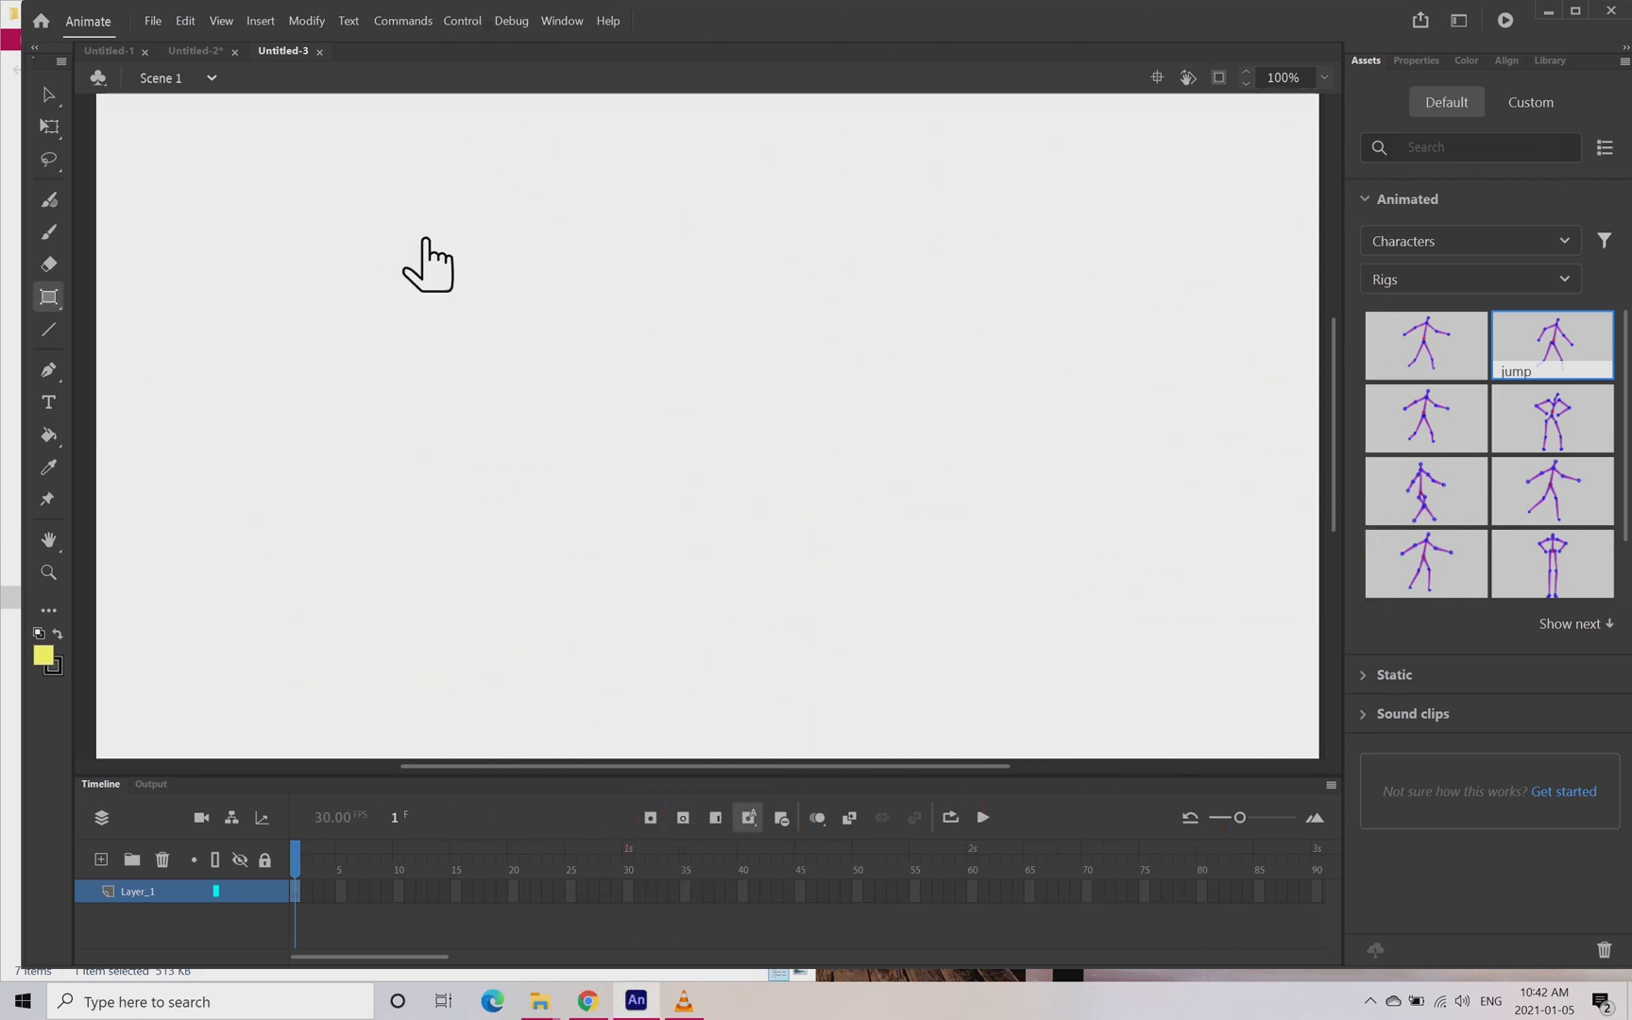
pyautogui.moveTo(347, 219); pyautogui.dragTo(617, 487)
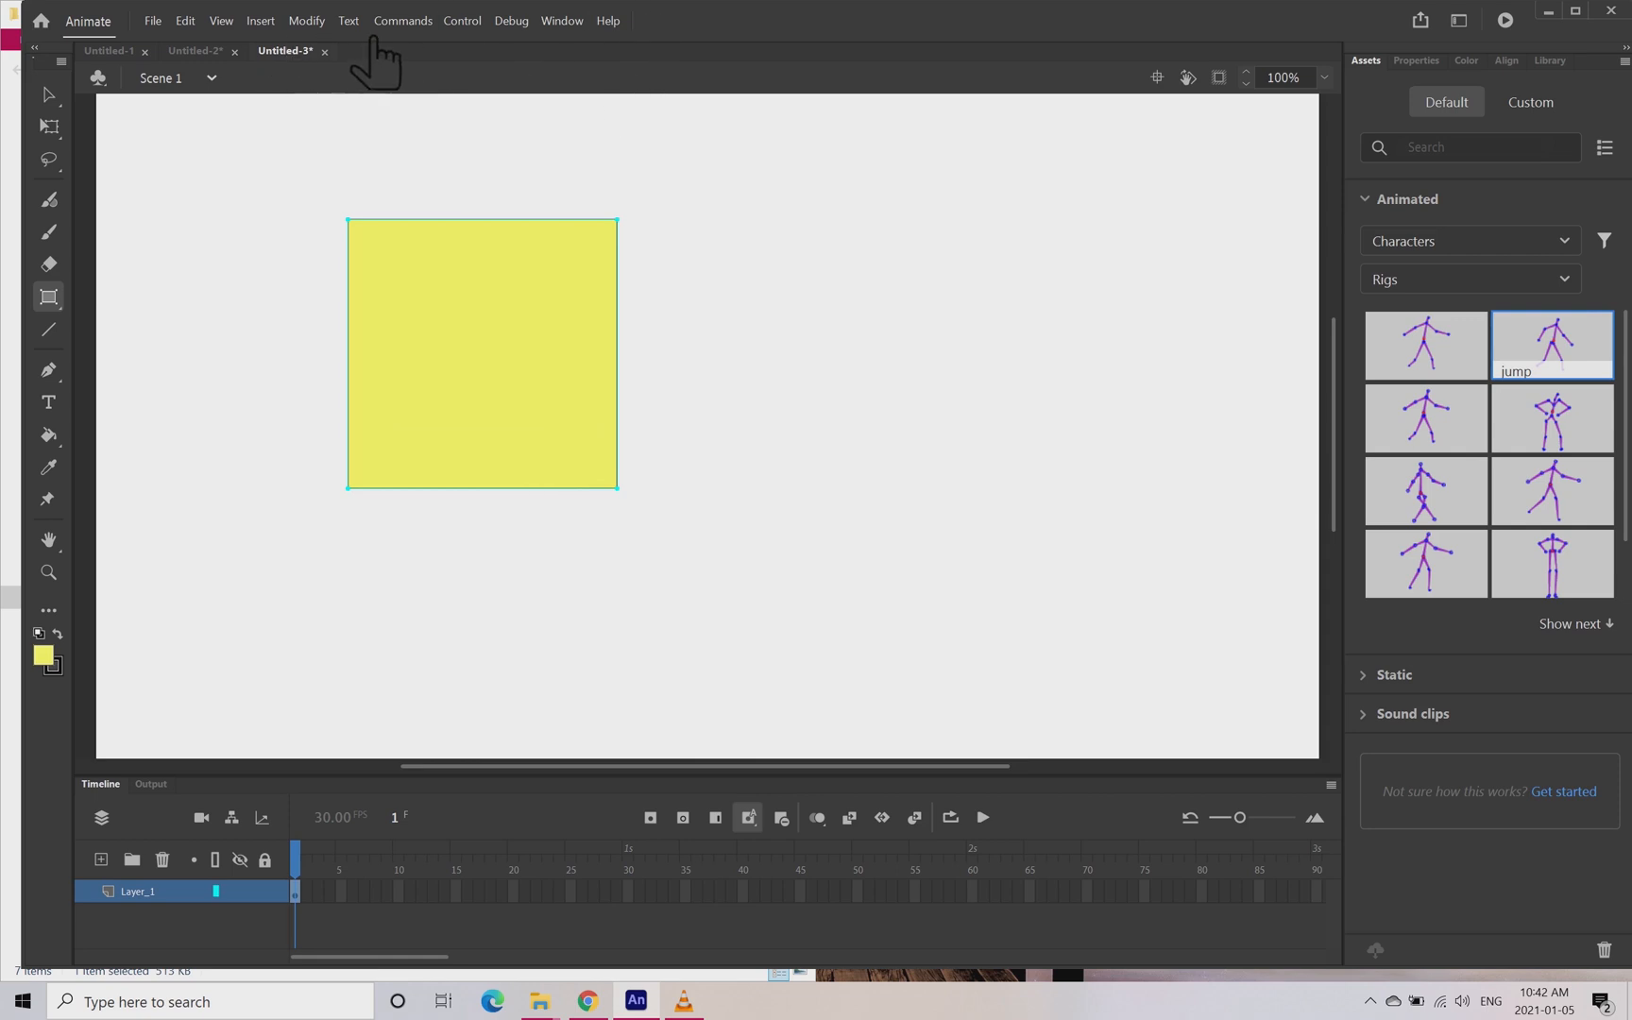
pyautogui.click(306, 20)
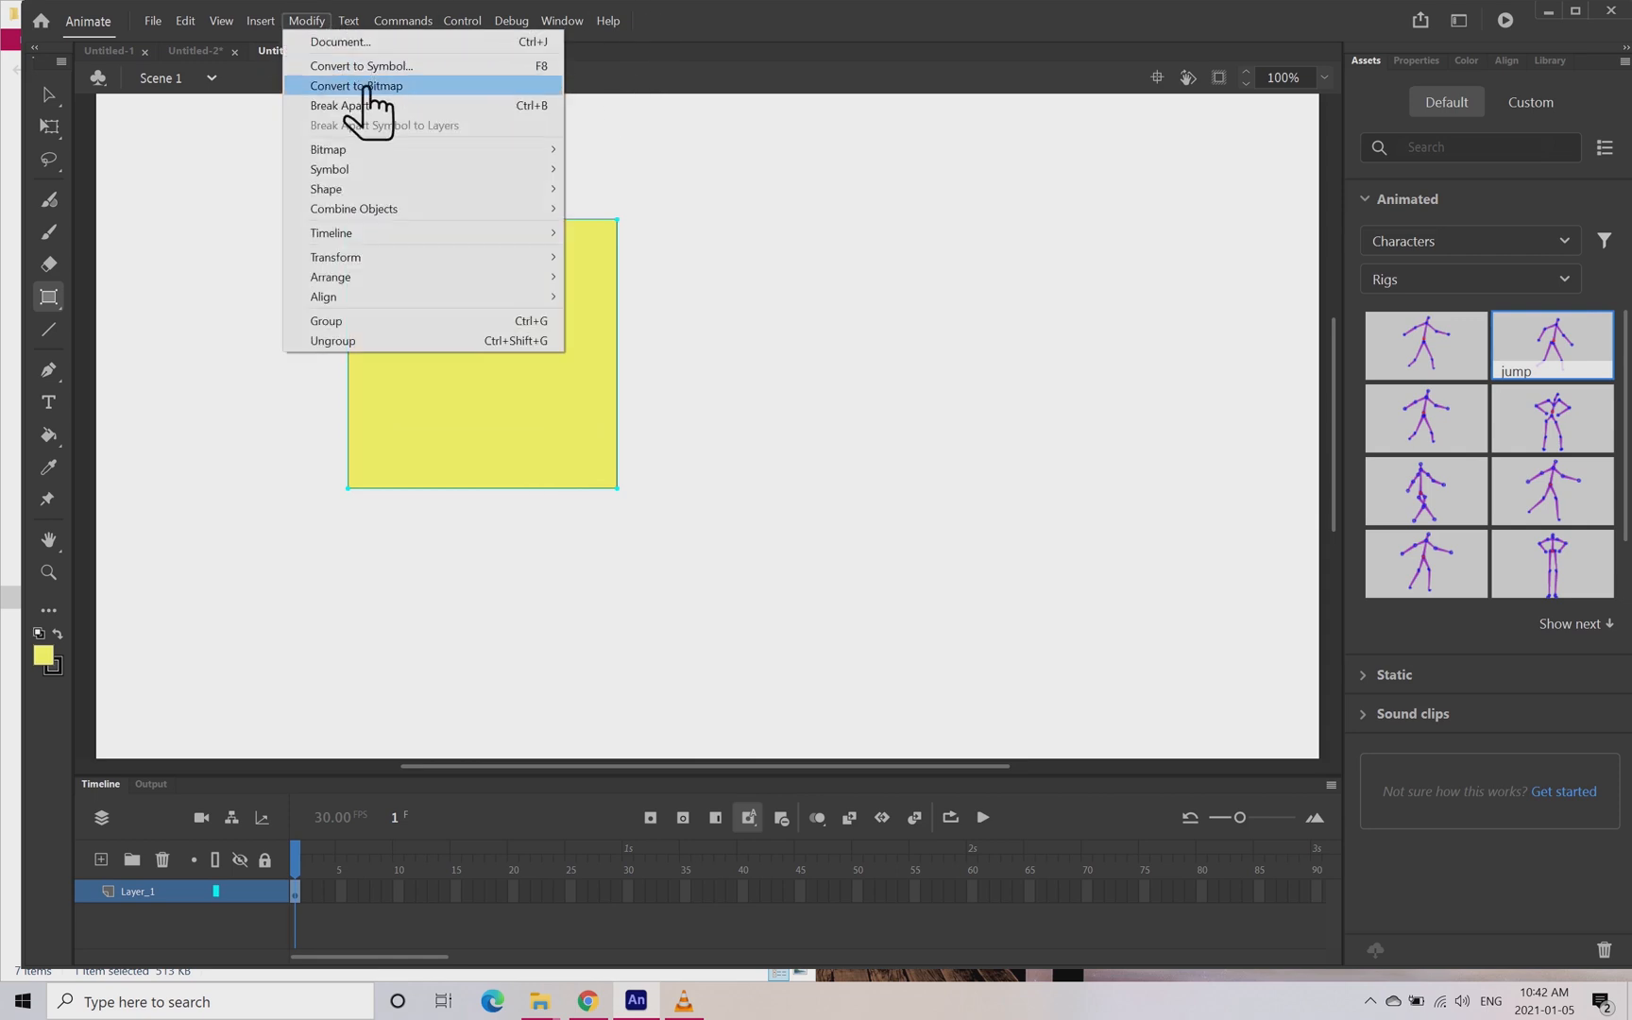
pyautogui.click(368, 68)
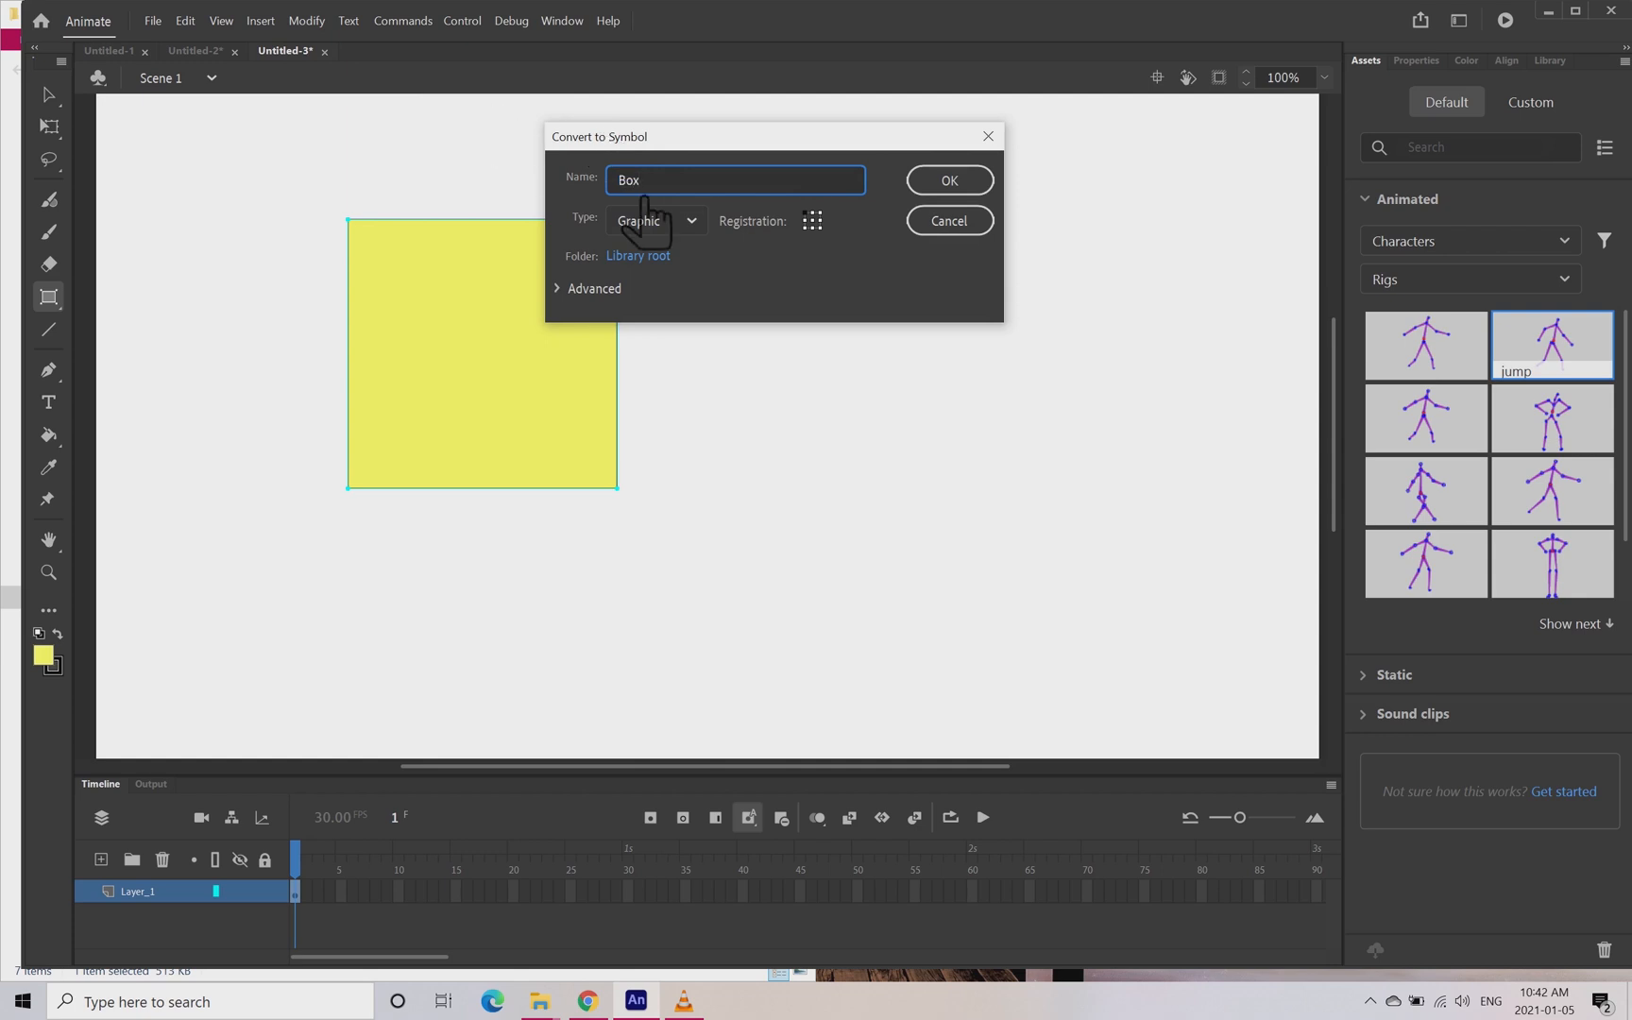
pyautogui.click(949, 180)
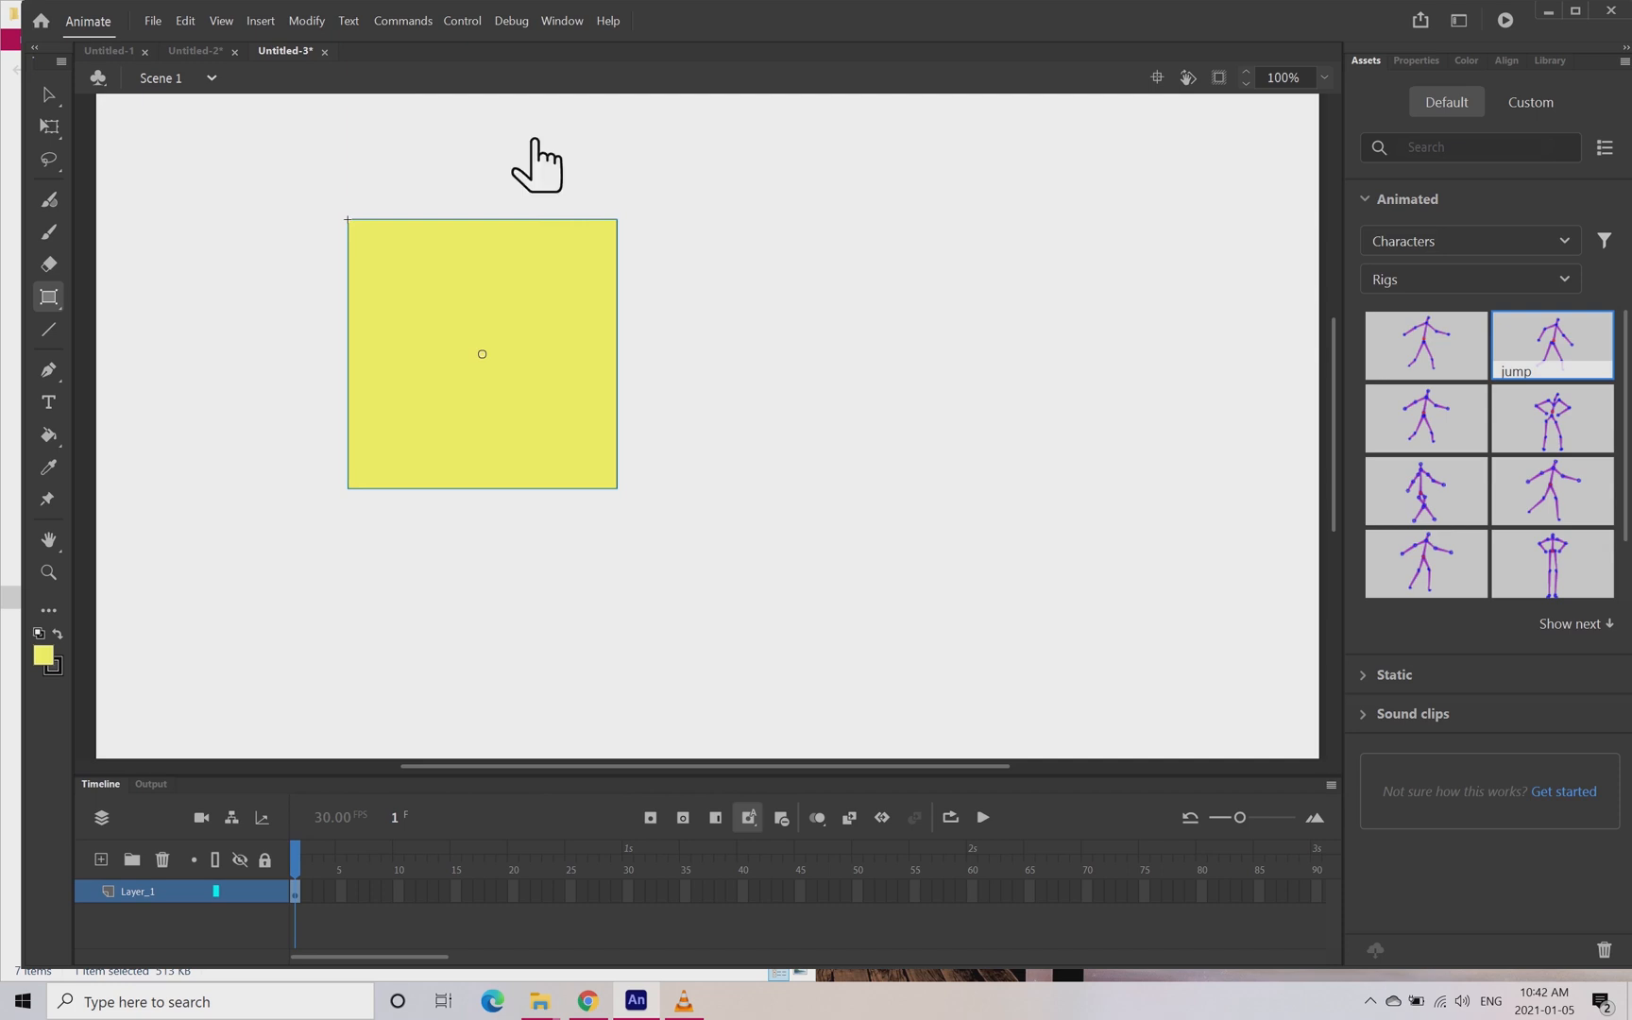
# - Insert a keyframe at frame 25 and move the yellow box to the upper-right corner of the stage
pyautogui.press('v')
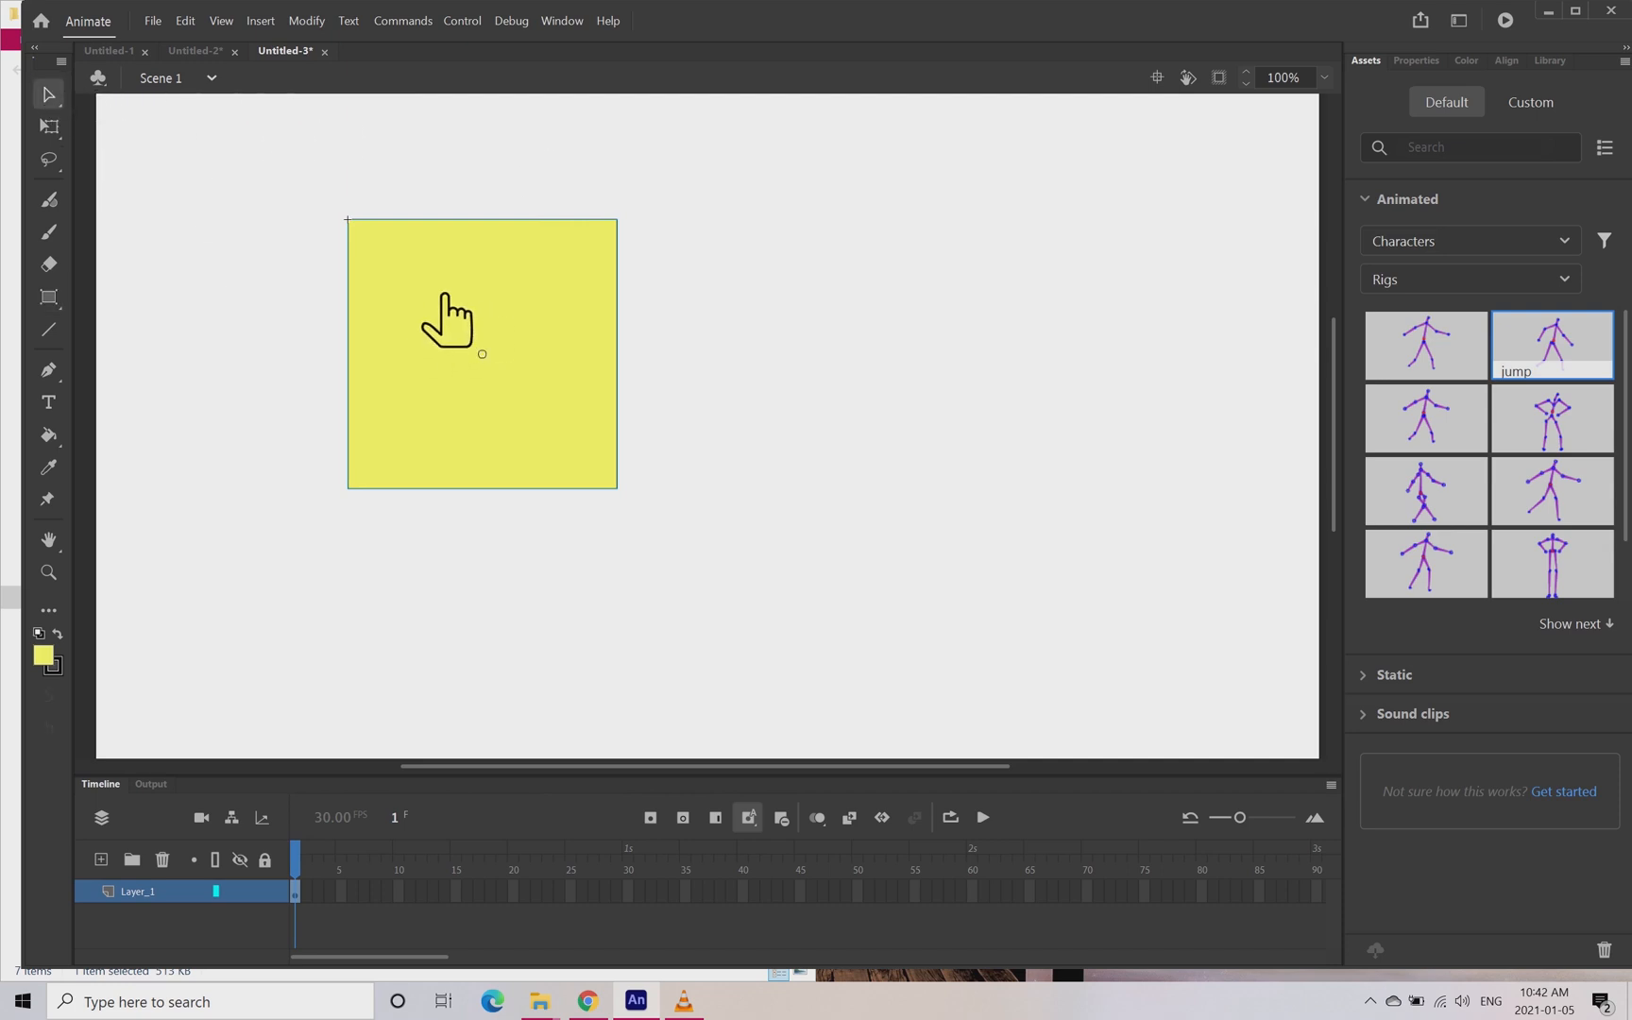
pyautogui.rightClick(572, 891)
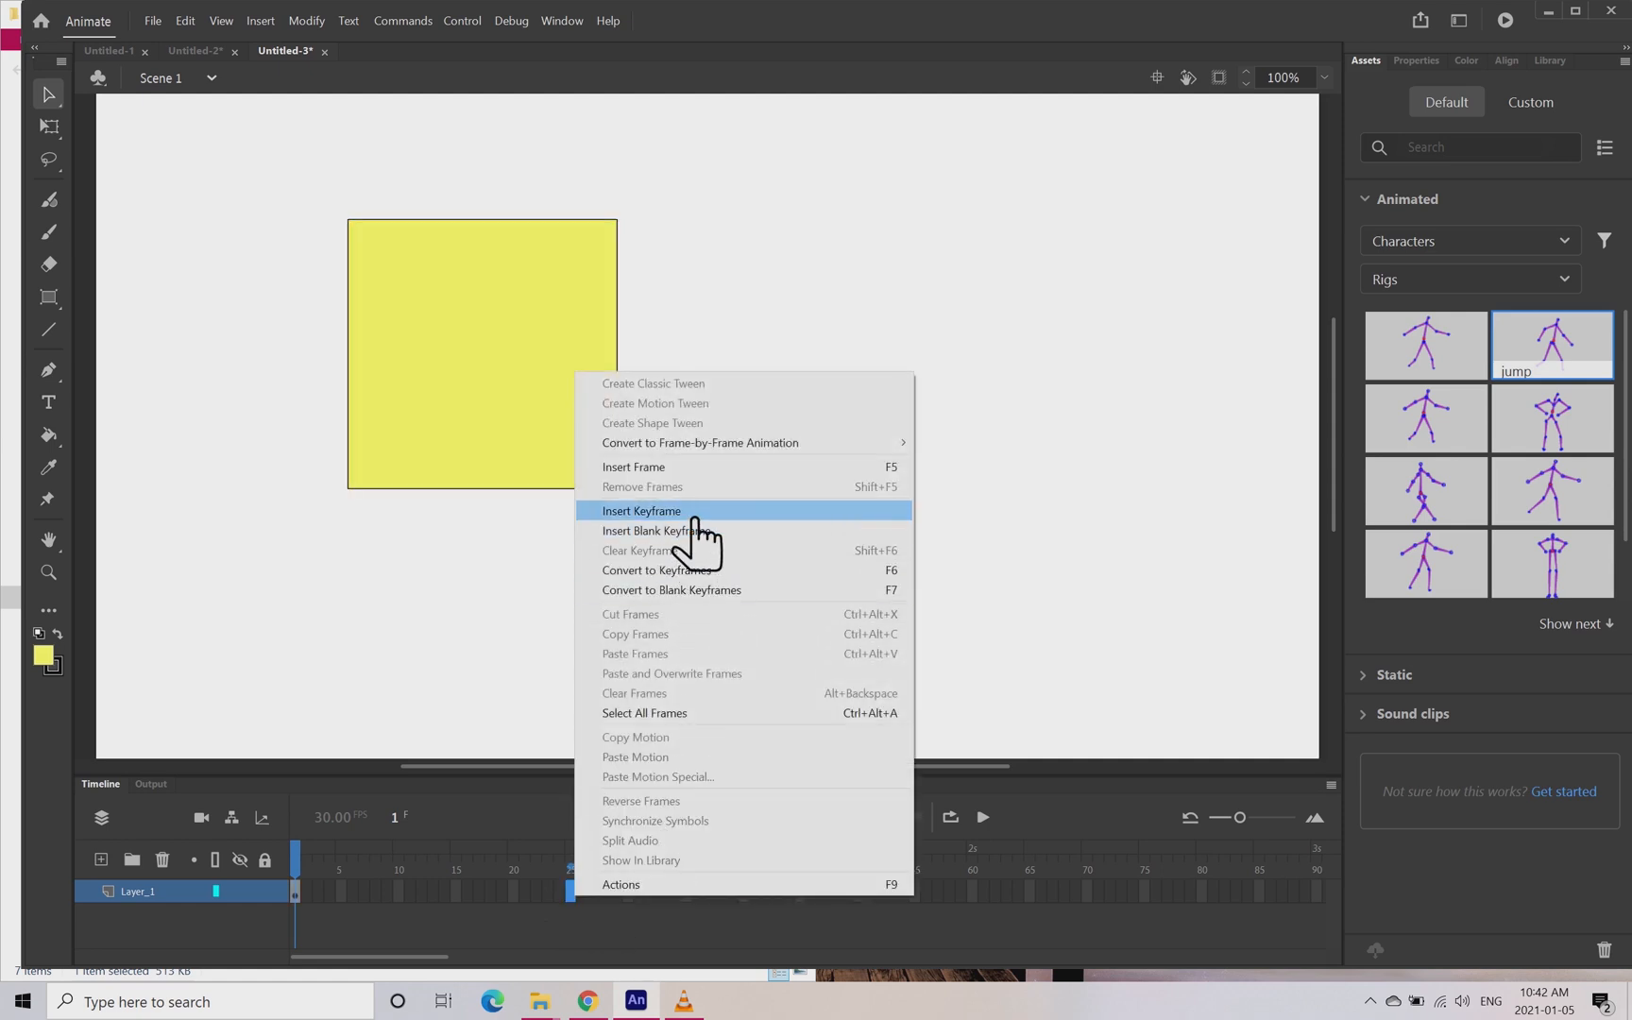
pyautogui.click(696, 512)
pyautogui.moveTo(609, 406); pyautogui.dragTo(1311, 285)
# - Create a classic tween between the keyframes at frames 1 and 25, and play it from the first frame
pyautogui.moveTo(607, 861); pyautogui.dragTo(403, 859)
pyautogui.rightClick(401, 894)
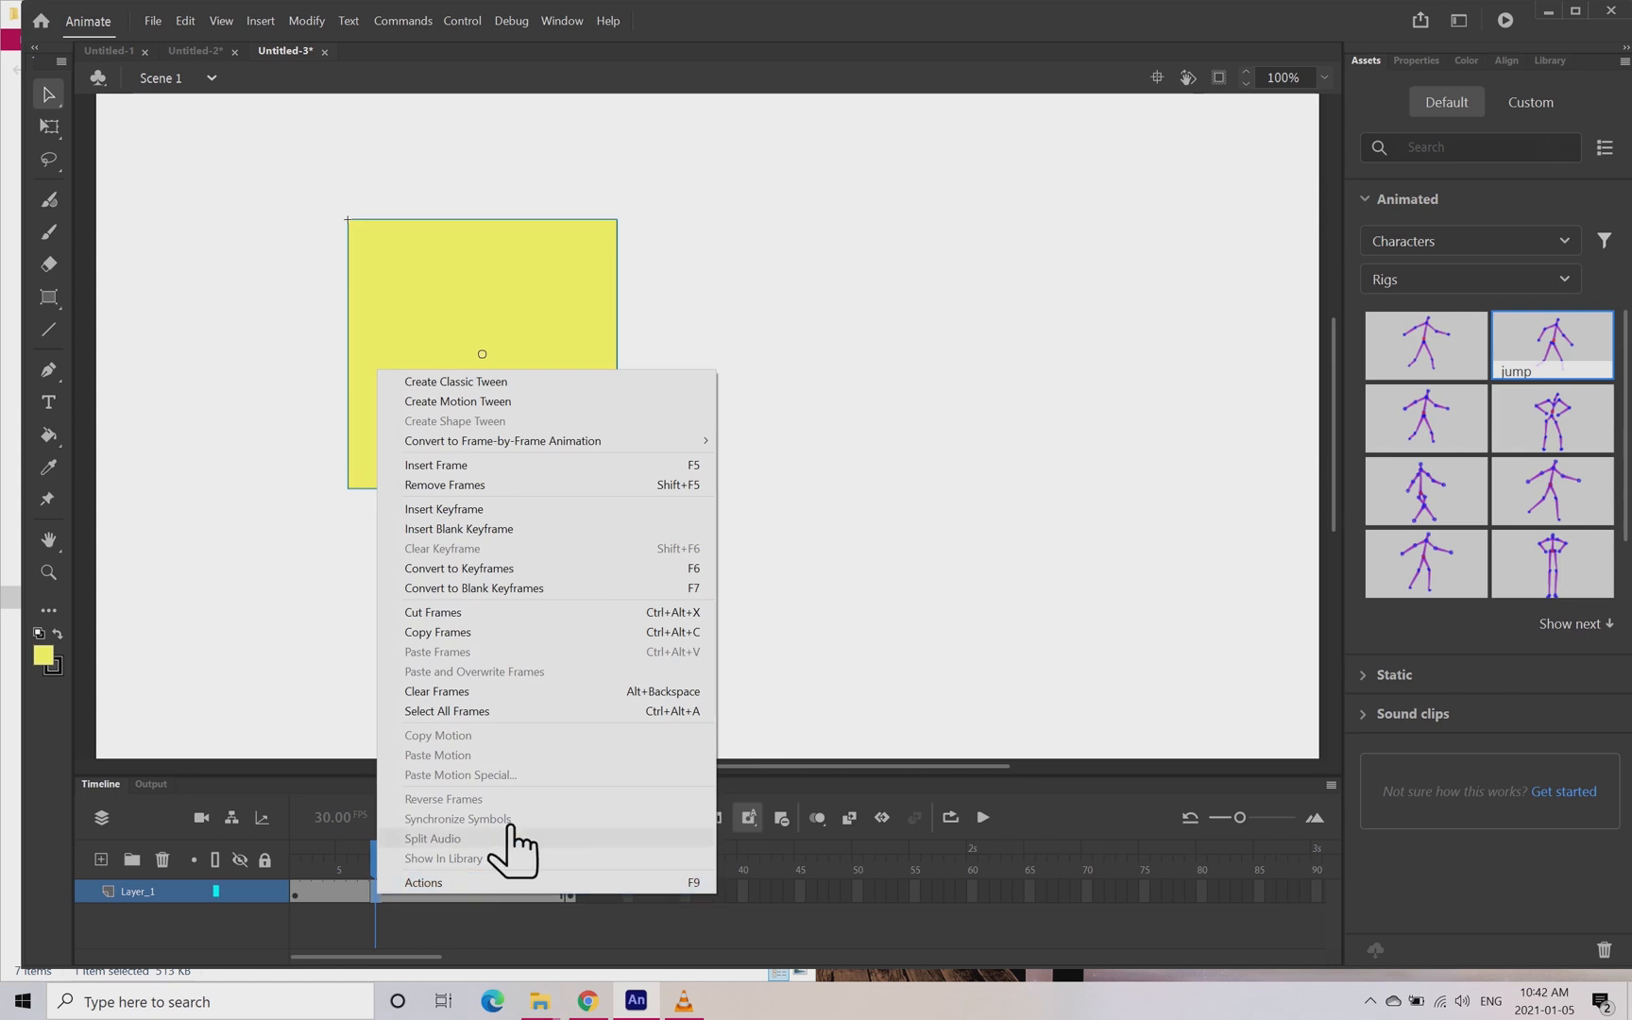
pyautogui.click(500, 382)
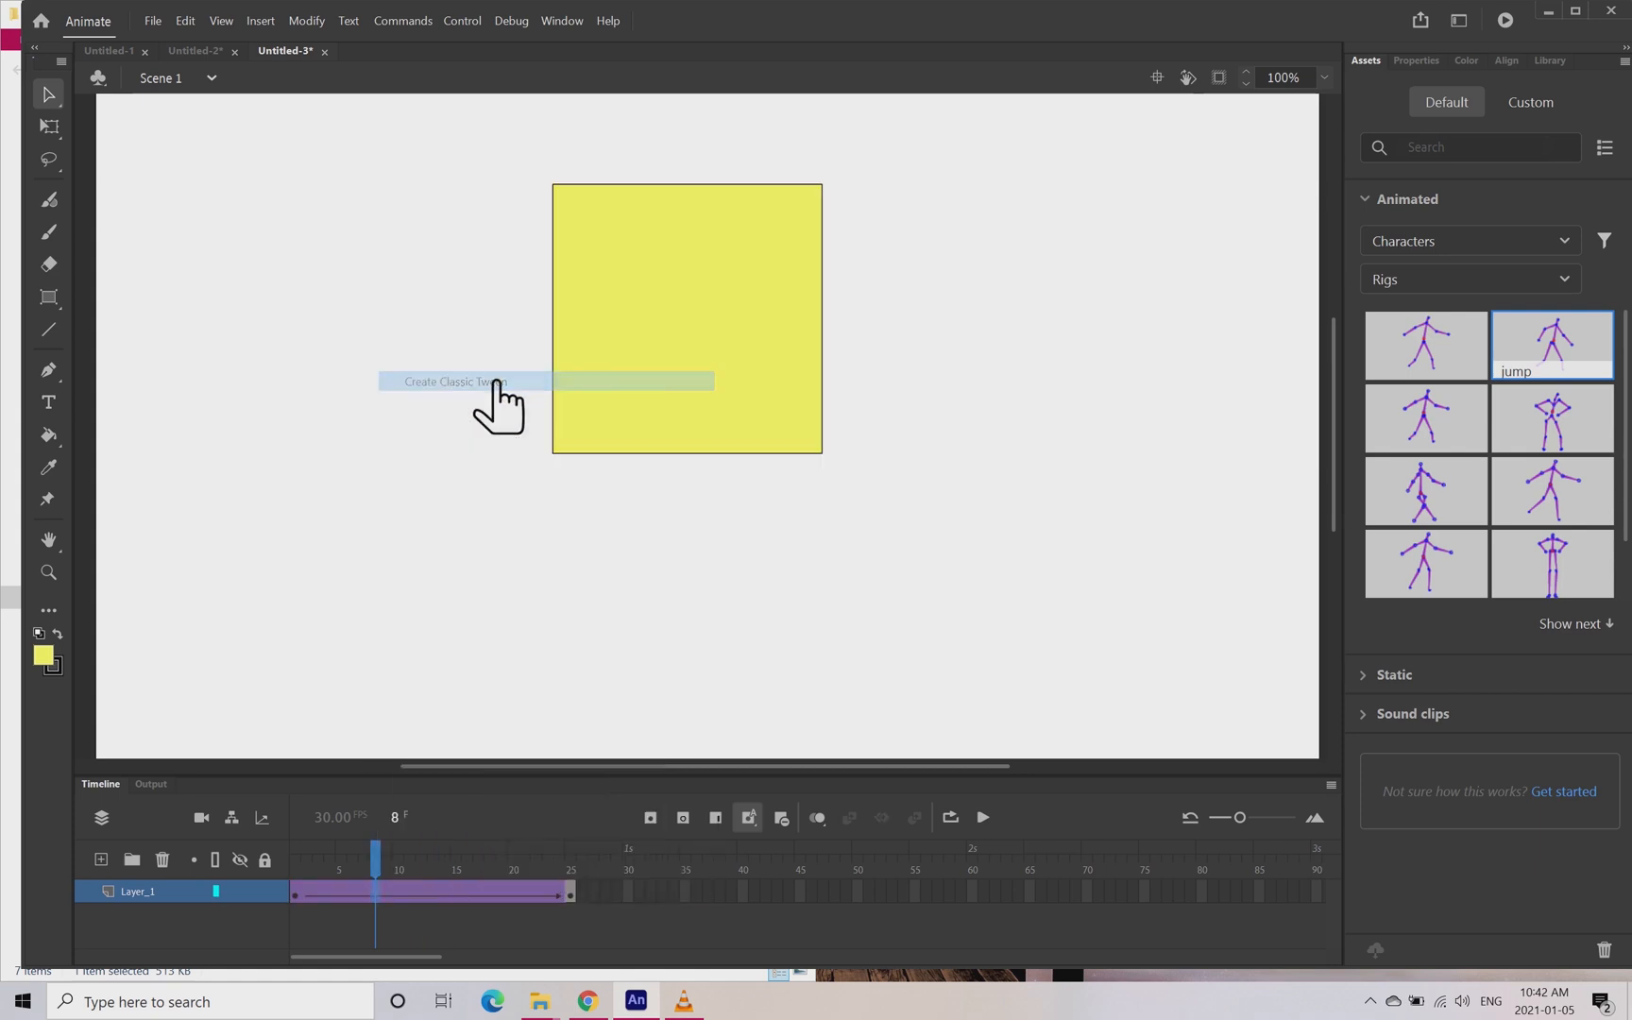
pyautogui.moveTo(402, 857); pyautogui.dragTo(277, 885)
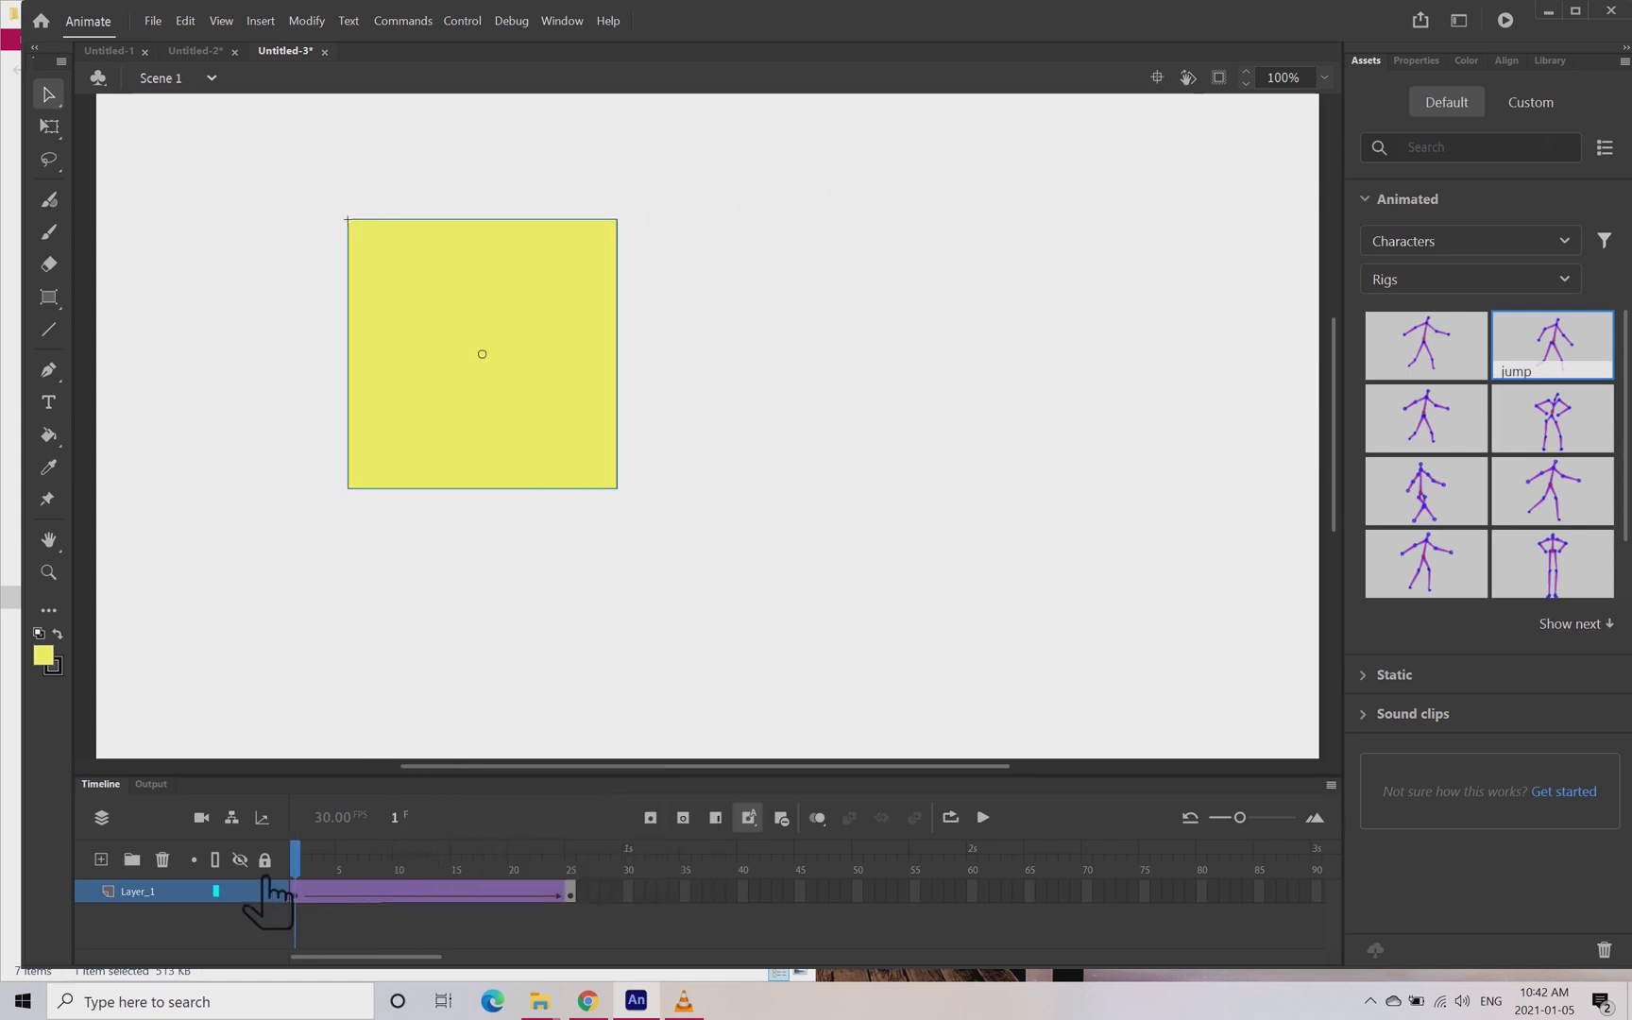
pyautogui.press('Return')
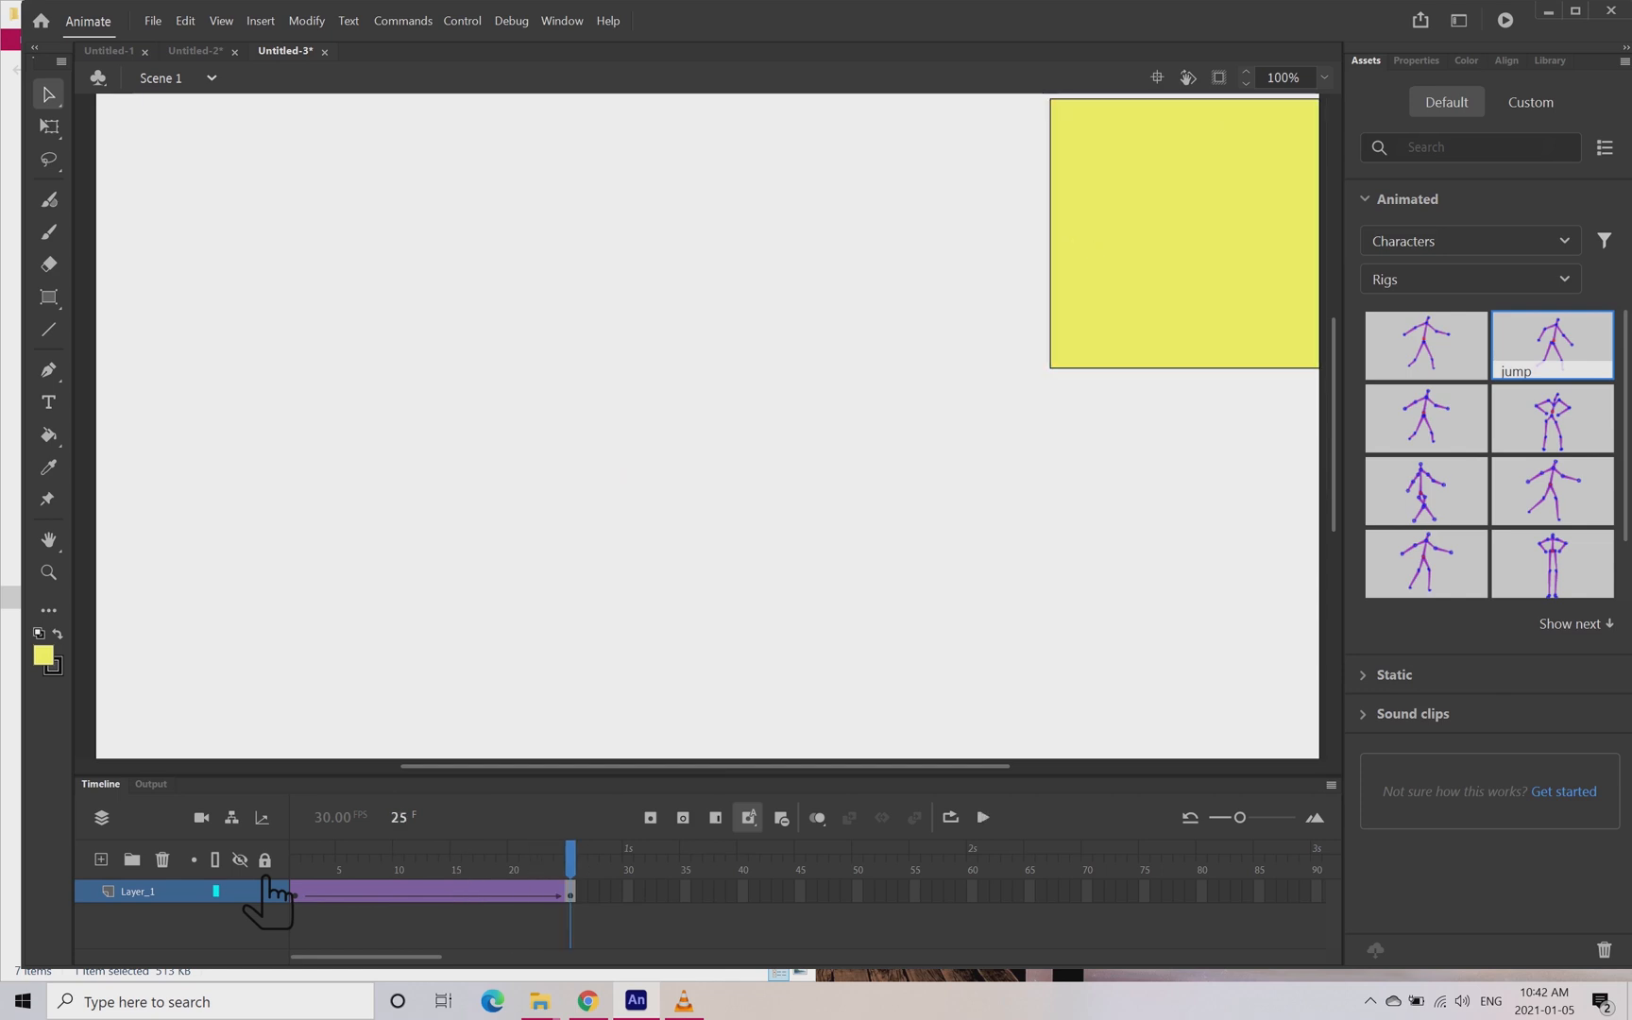
# - Insert a keyframe at frame 45, move the yellow box to the lower-right corner of the stage and shrink it there
pyautogui.rightClick(838, 912)
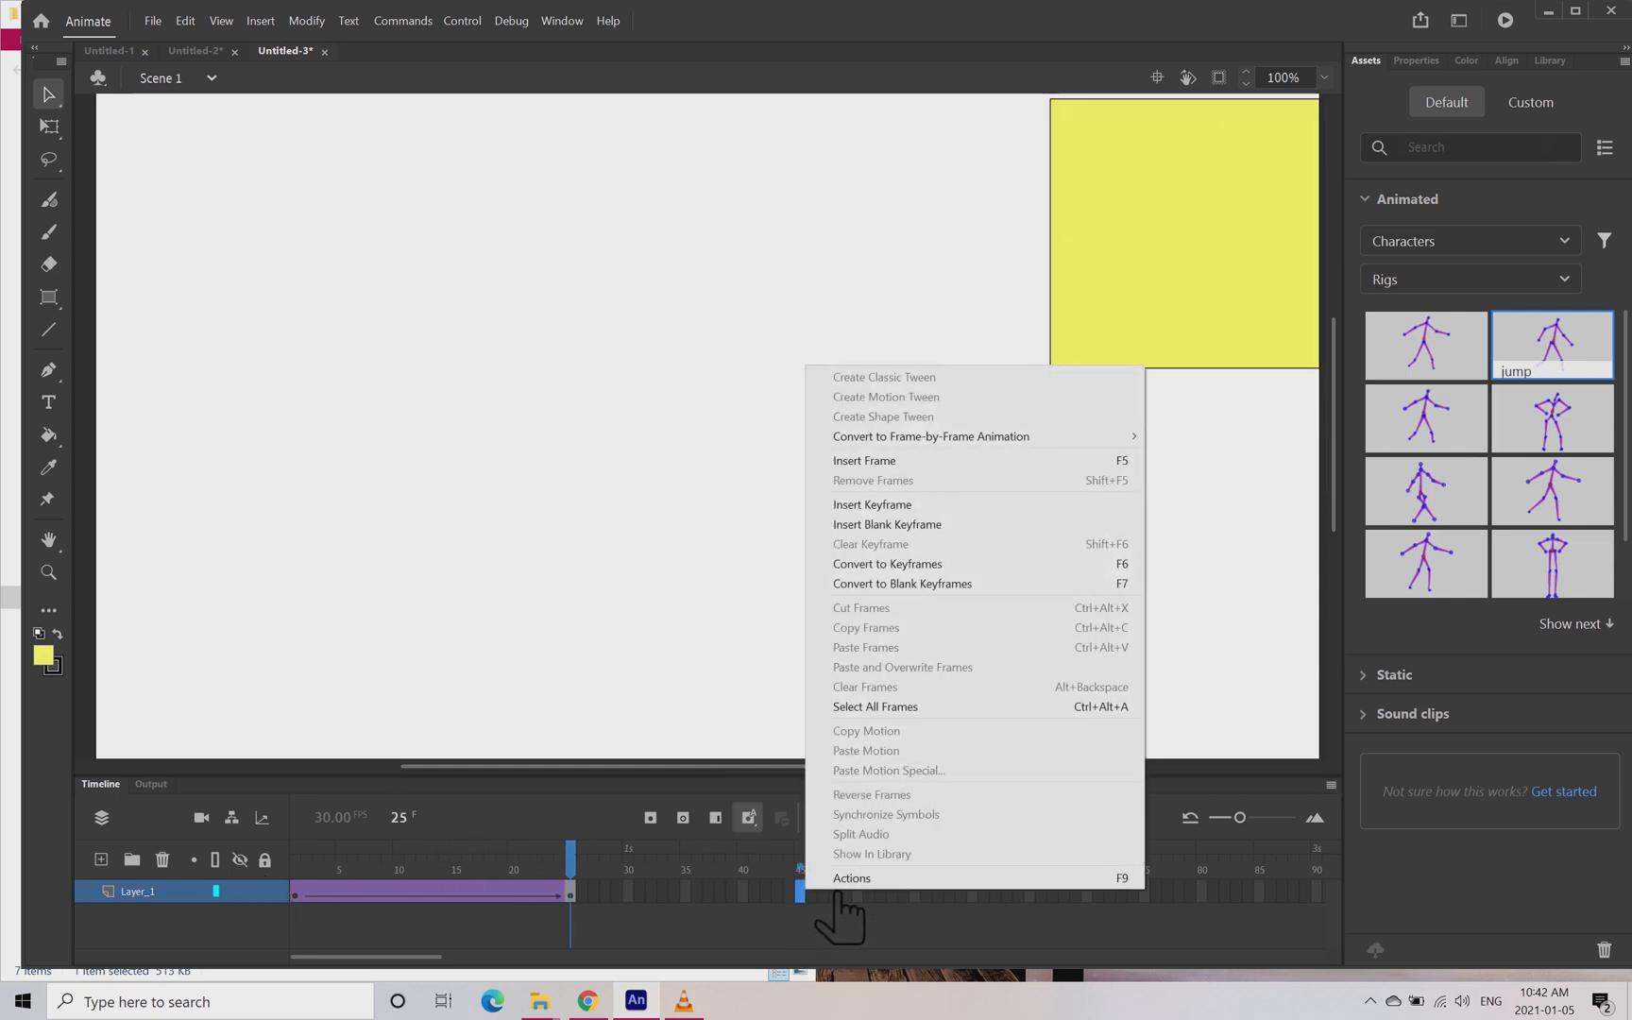
pyautogui.click(954, 518)
pyautogui.moveTo(1158, 363); pyautogui.dragTo(1148, 700)
pyautogui.click(55, 128)
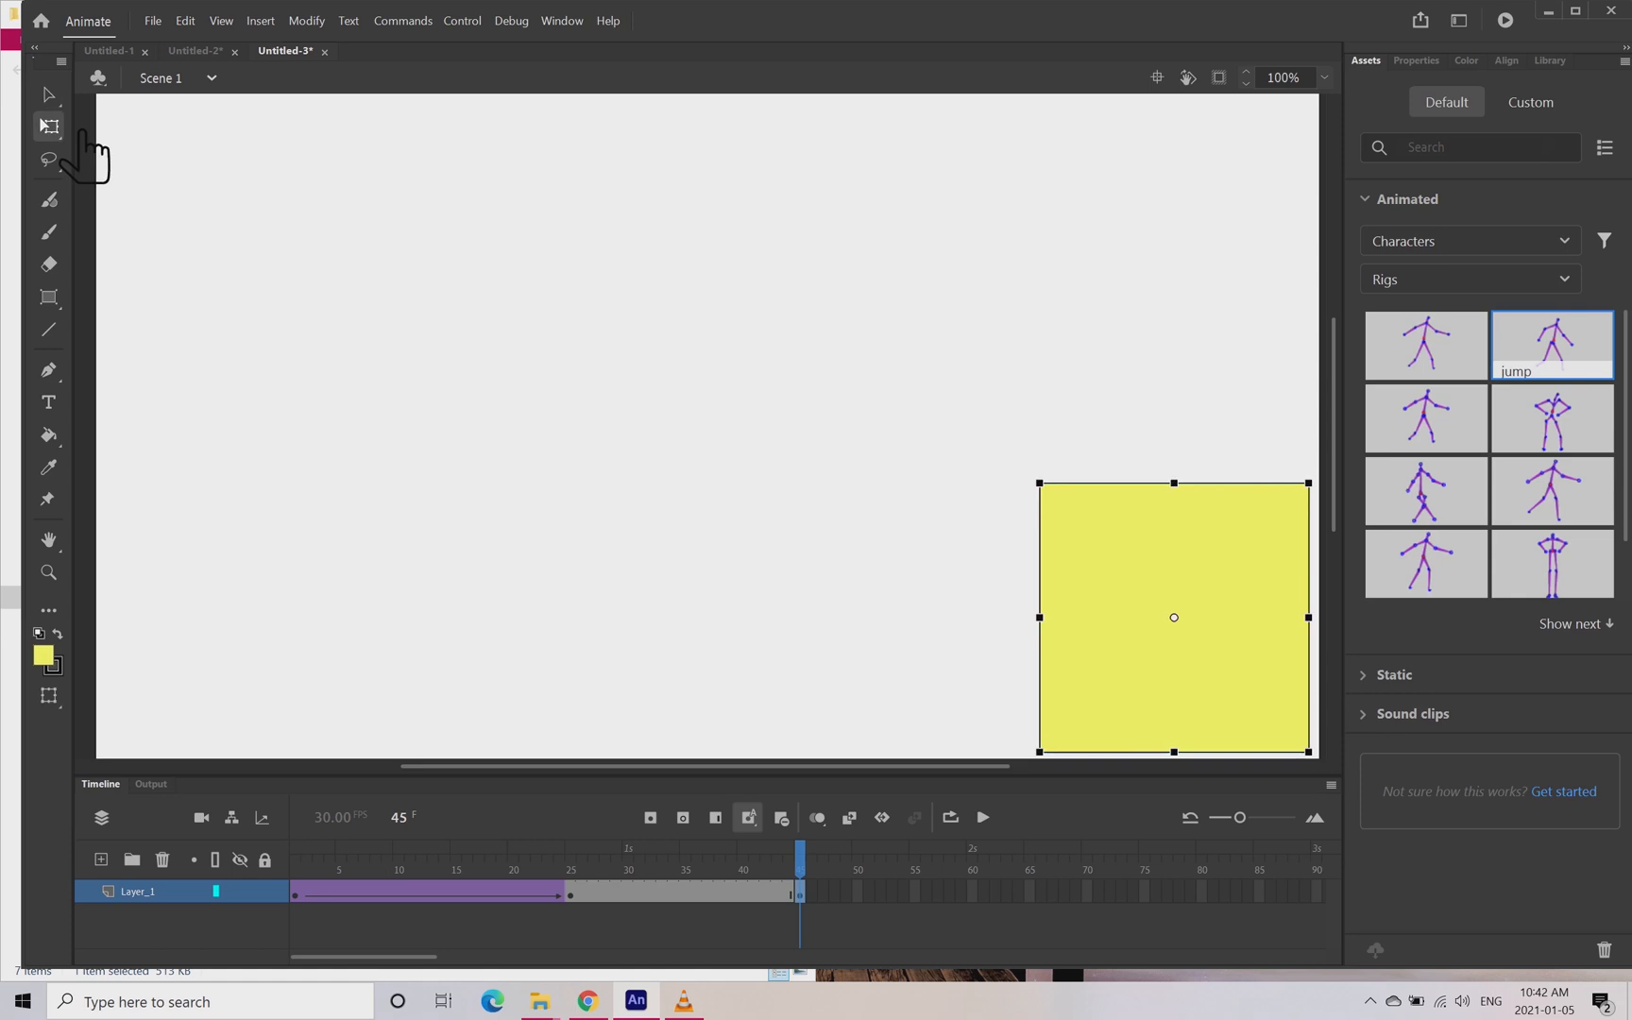
pyautogui.moveTo(1074, 489); pyautogui.dragTo(1339, 742)
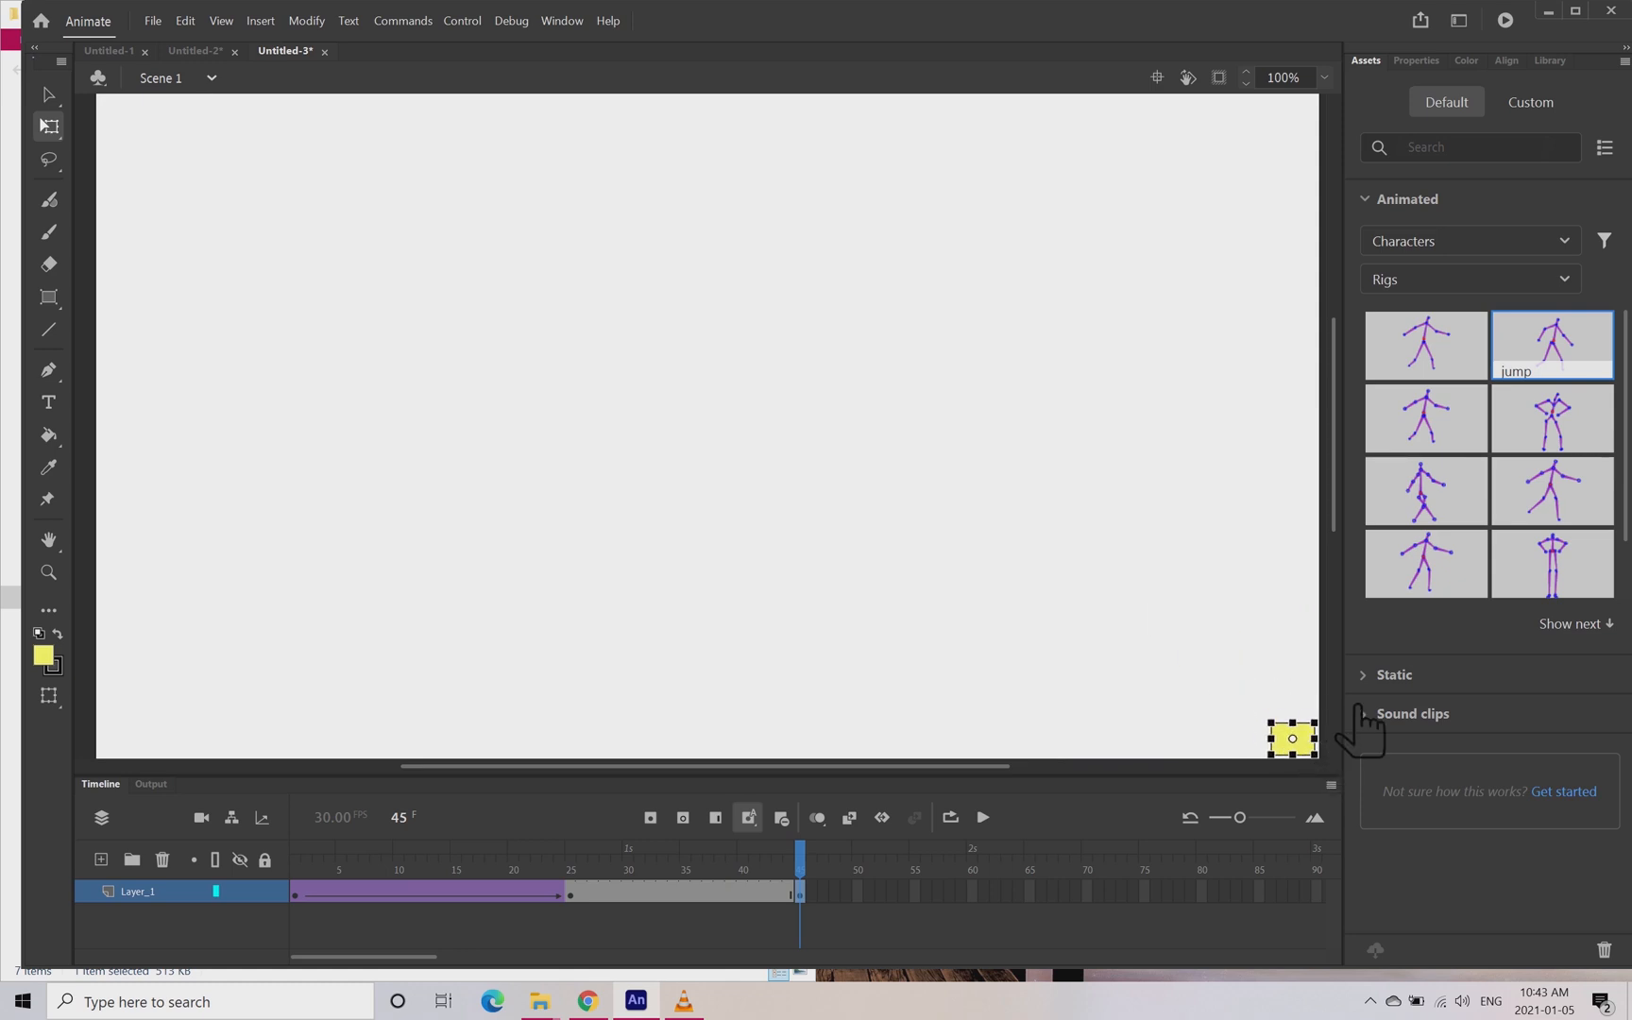
# - Create a classic tween between the keyframes at frames 25 and 45
pyautogui.click(739, 895)
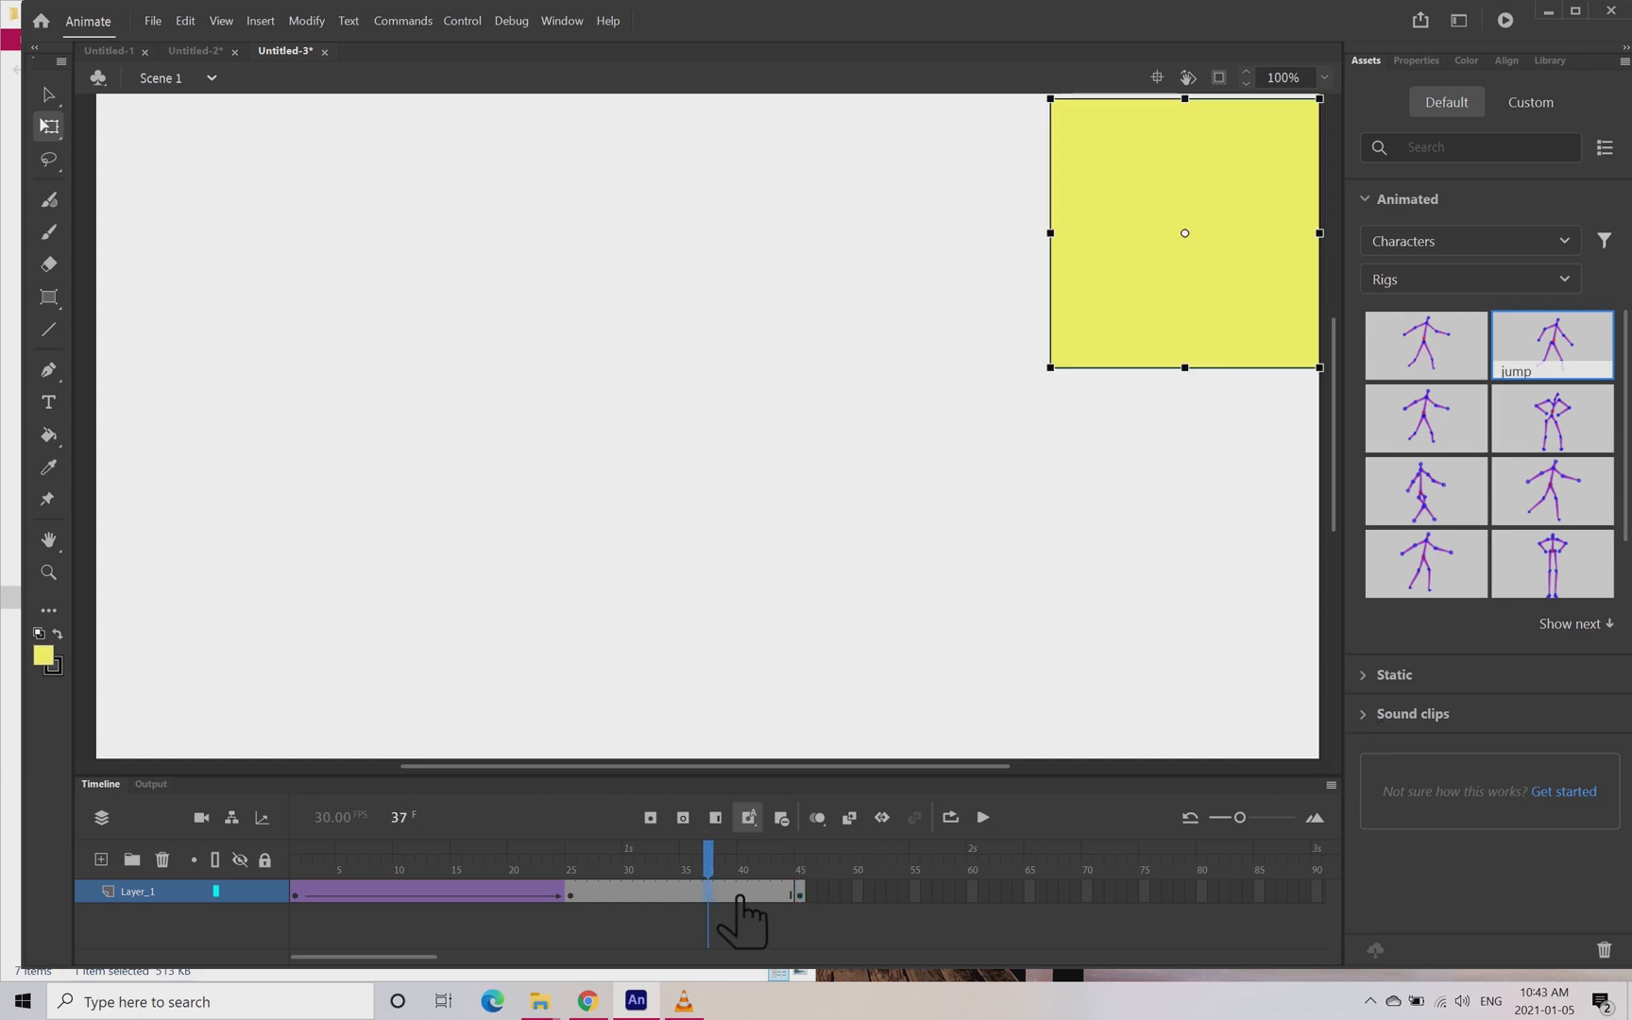
pyautogui.rightClick(739, 895)
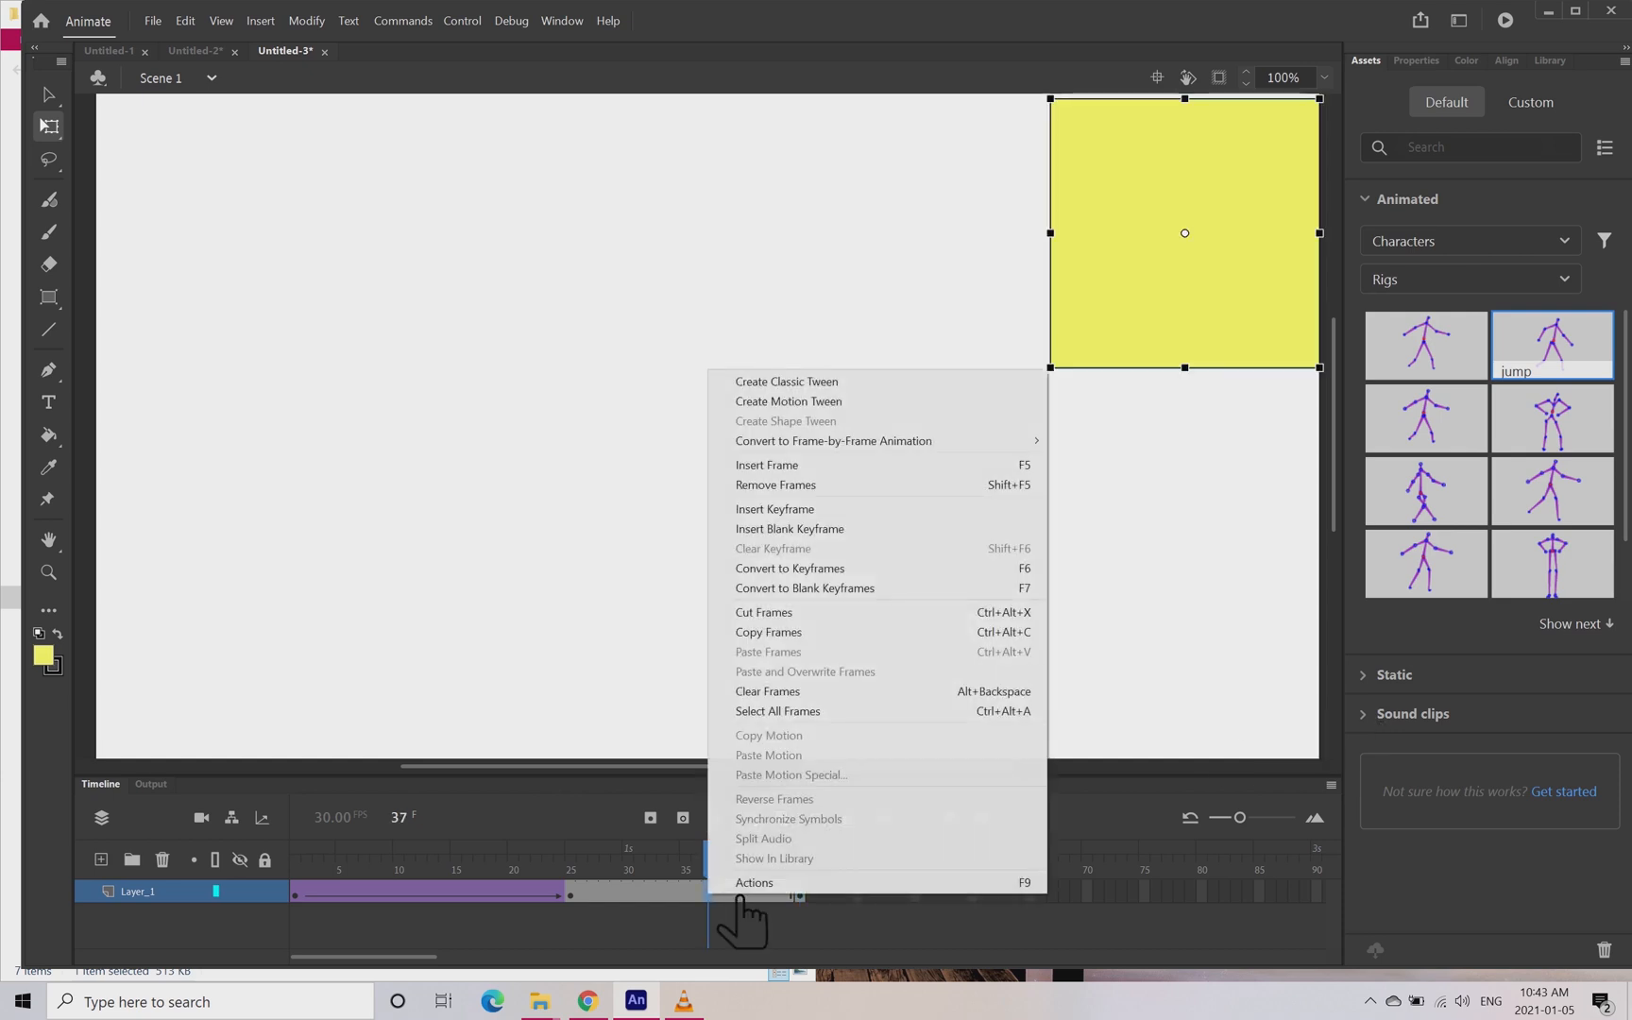
pyautogui.click(858, 388)
# - Play the box animation from the first frame, preview it as a test movie and close the preview
pyautogui.moveTo(741, 859); pyautogui.dragTo(156, 878)
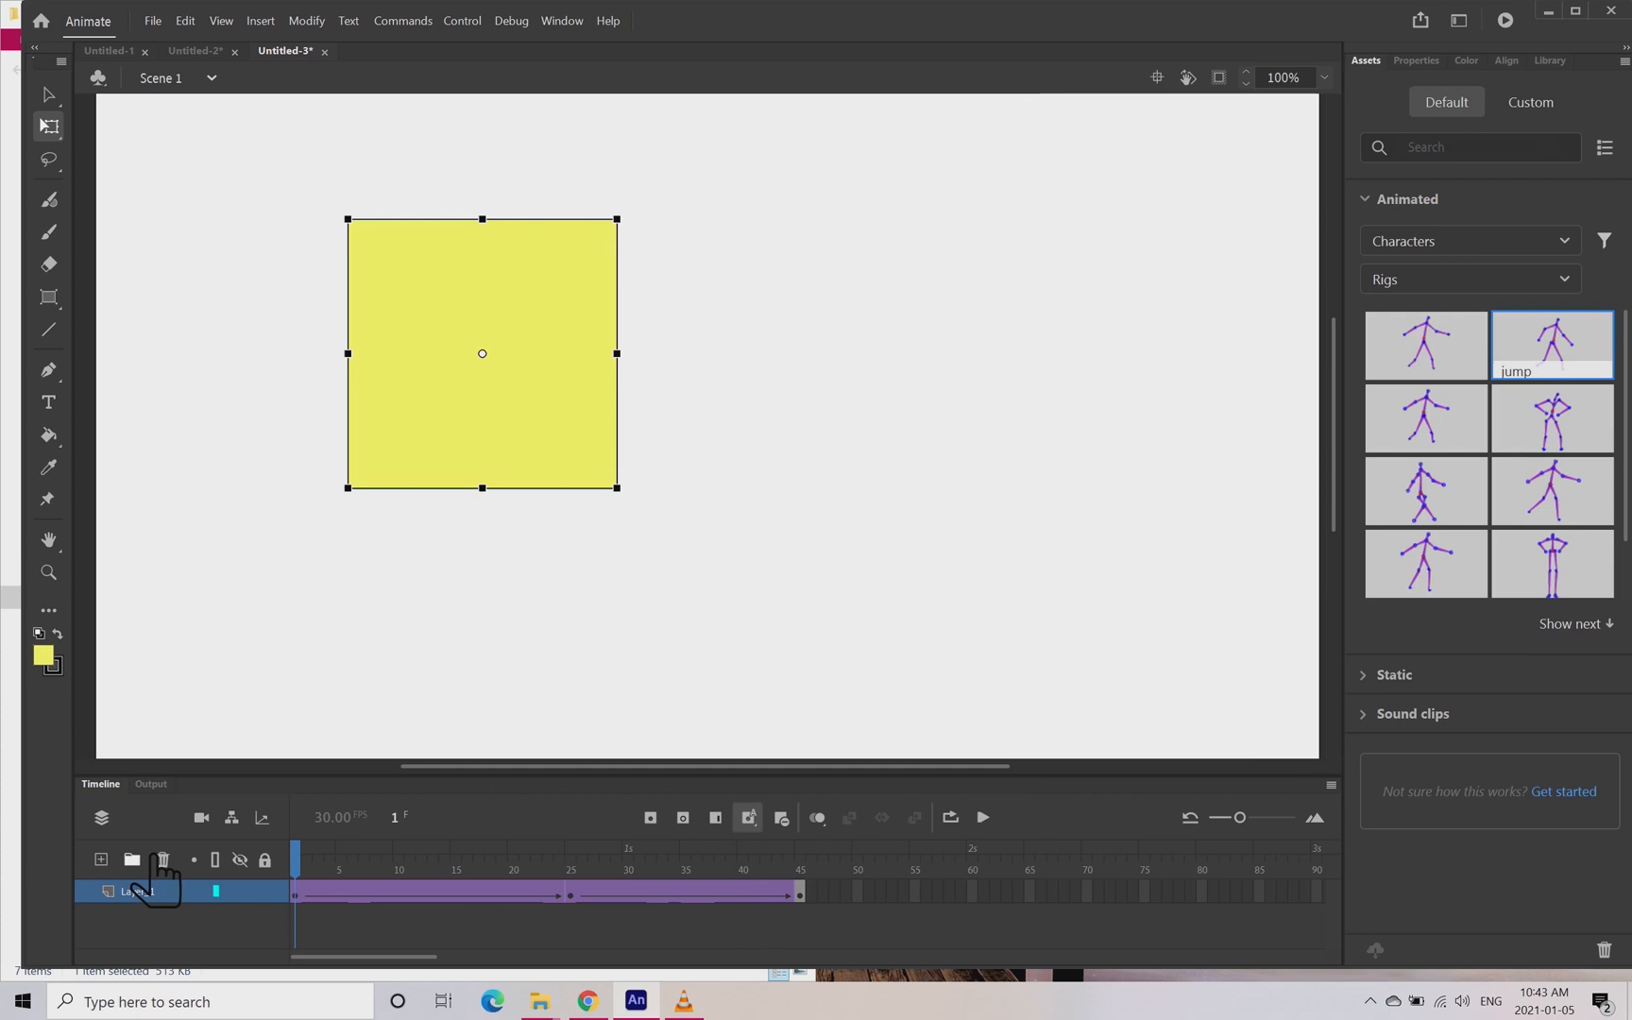
pyautogui.press('Return')
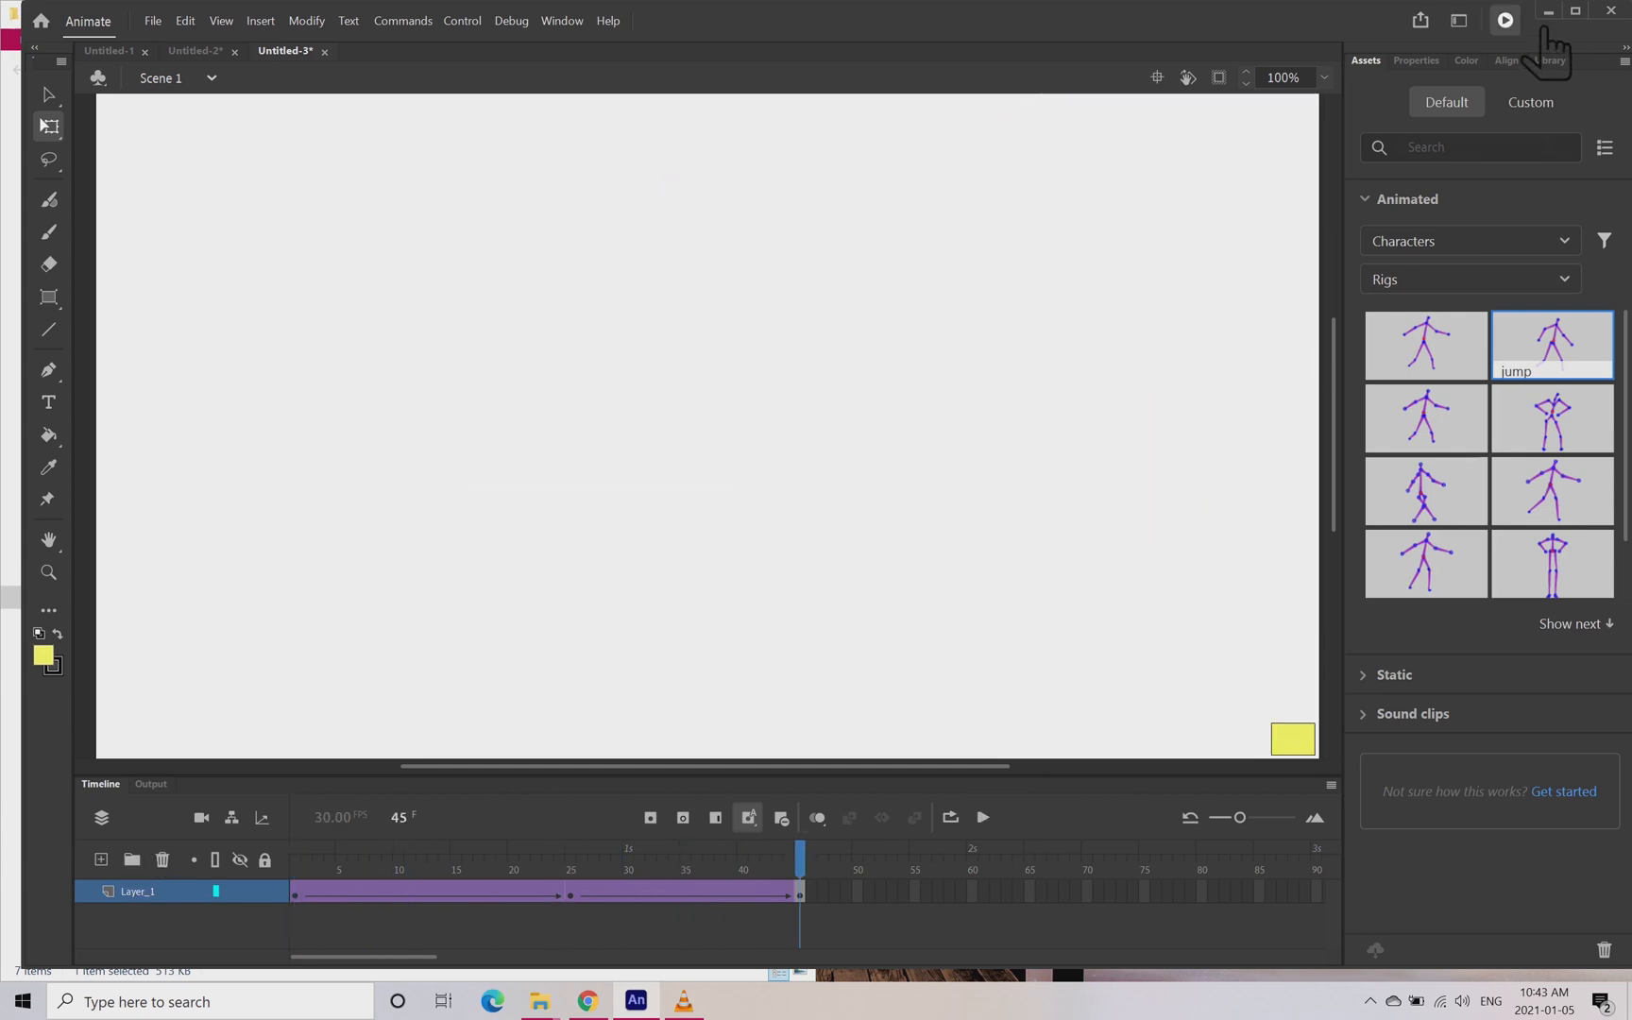
pyautogui.click(1506, 20)
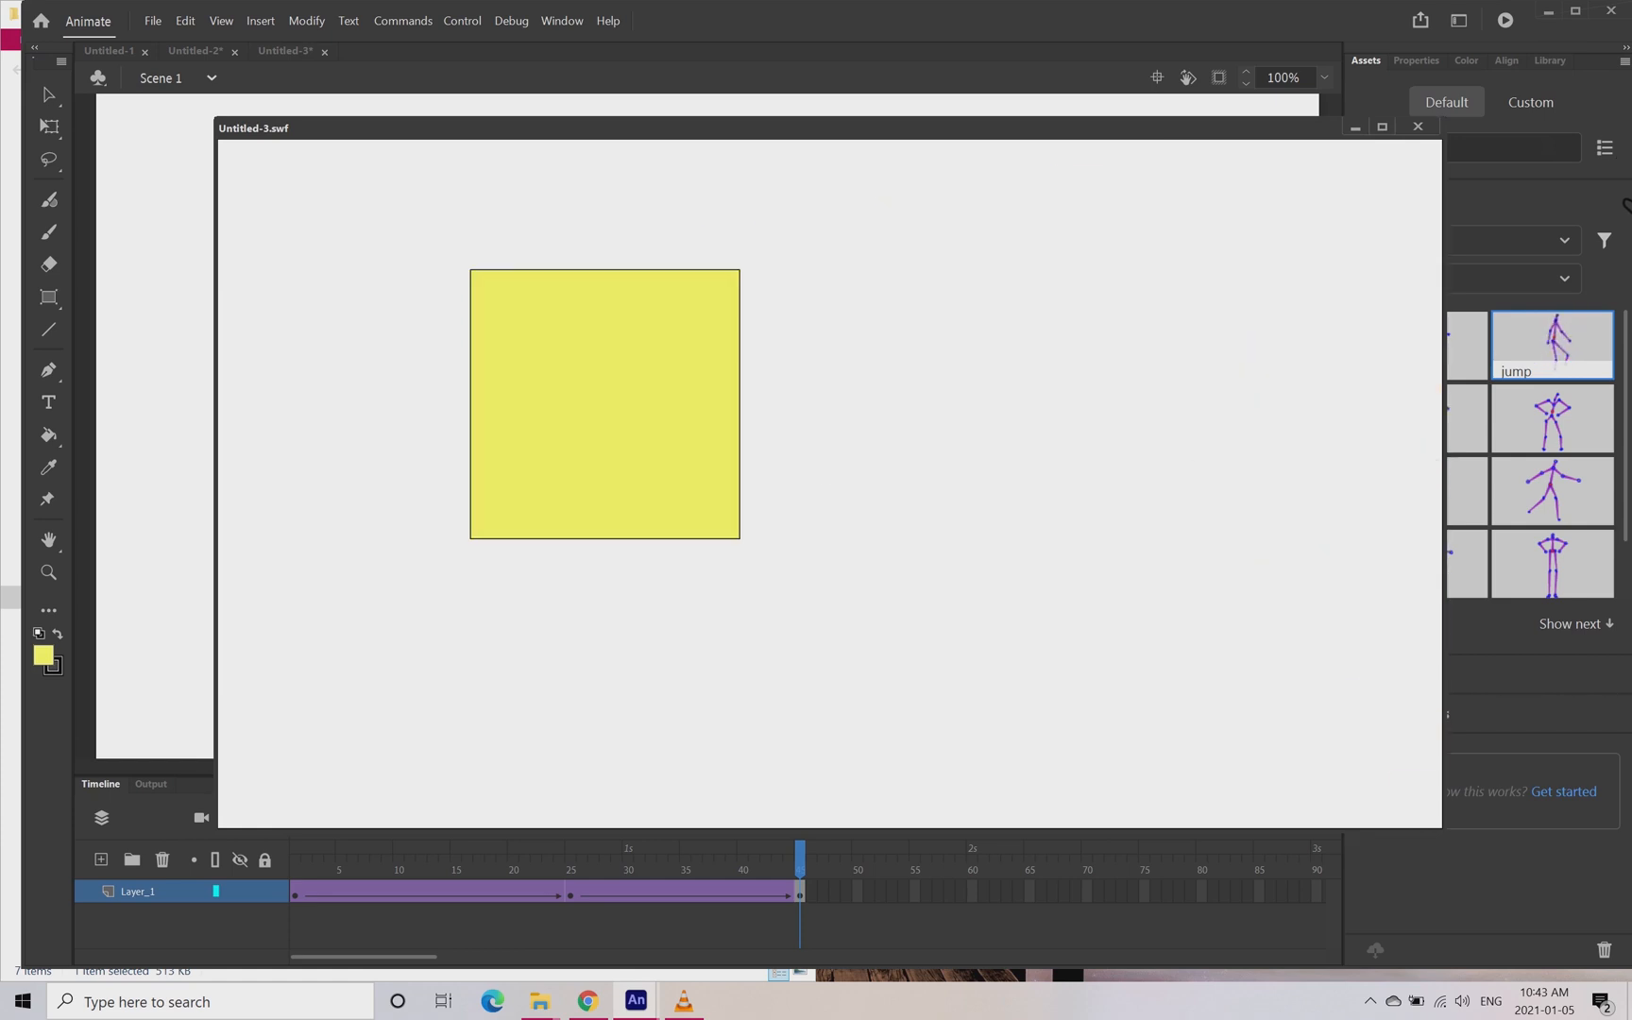
pyautogui.click(1457, 133)
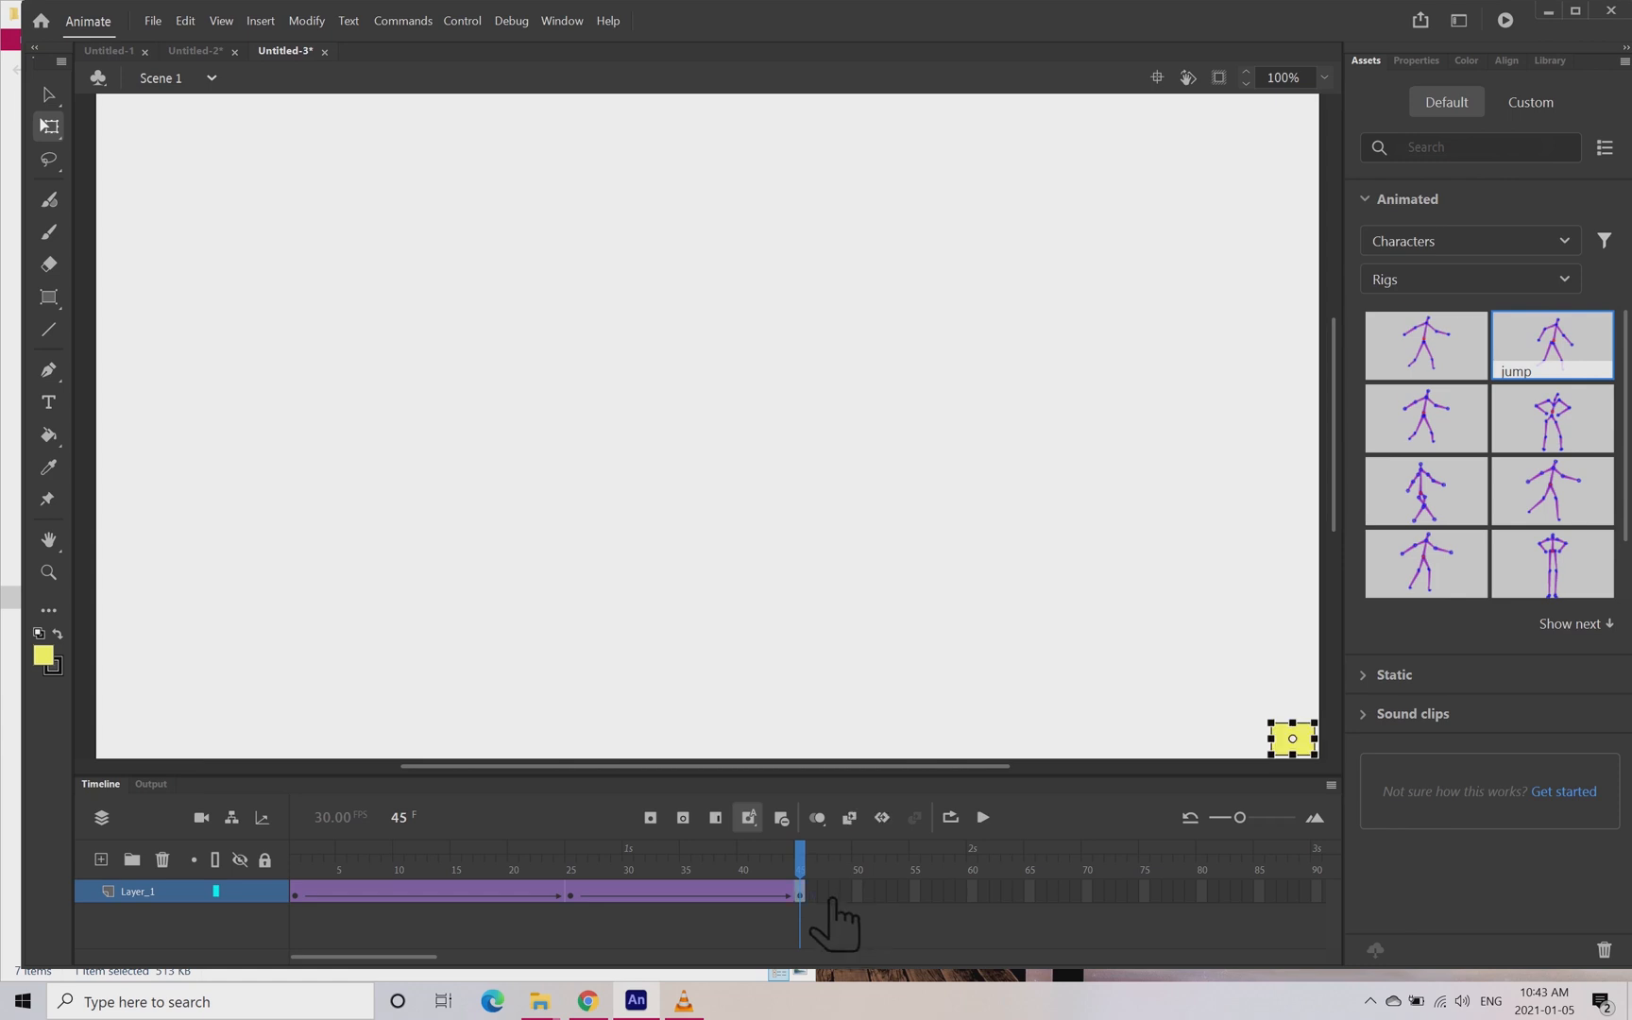
# - Insert a keyframe at frame 70 with the yellow box greatly enlarged, rotated counterclockwise and moved over the middle of the stage
pyautogui.rightClick(1115, 899)
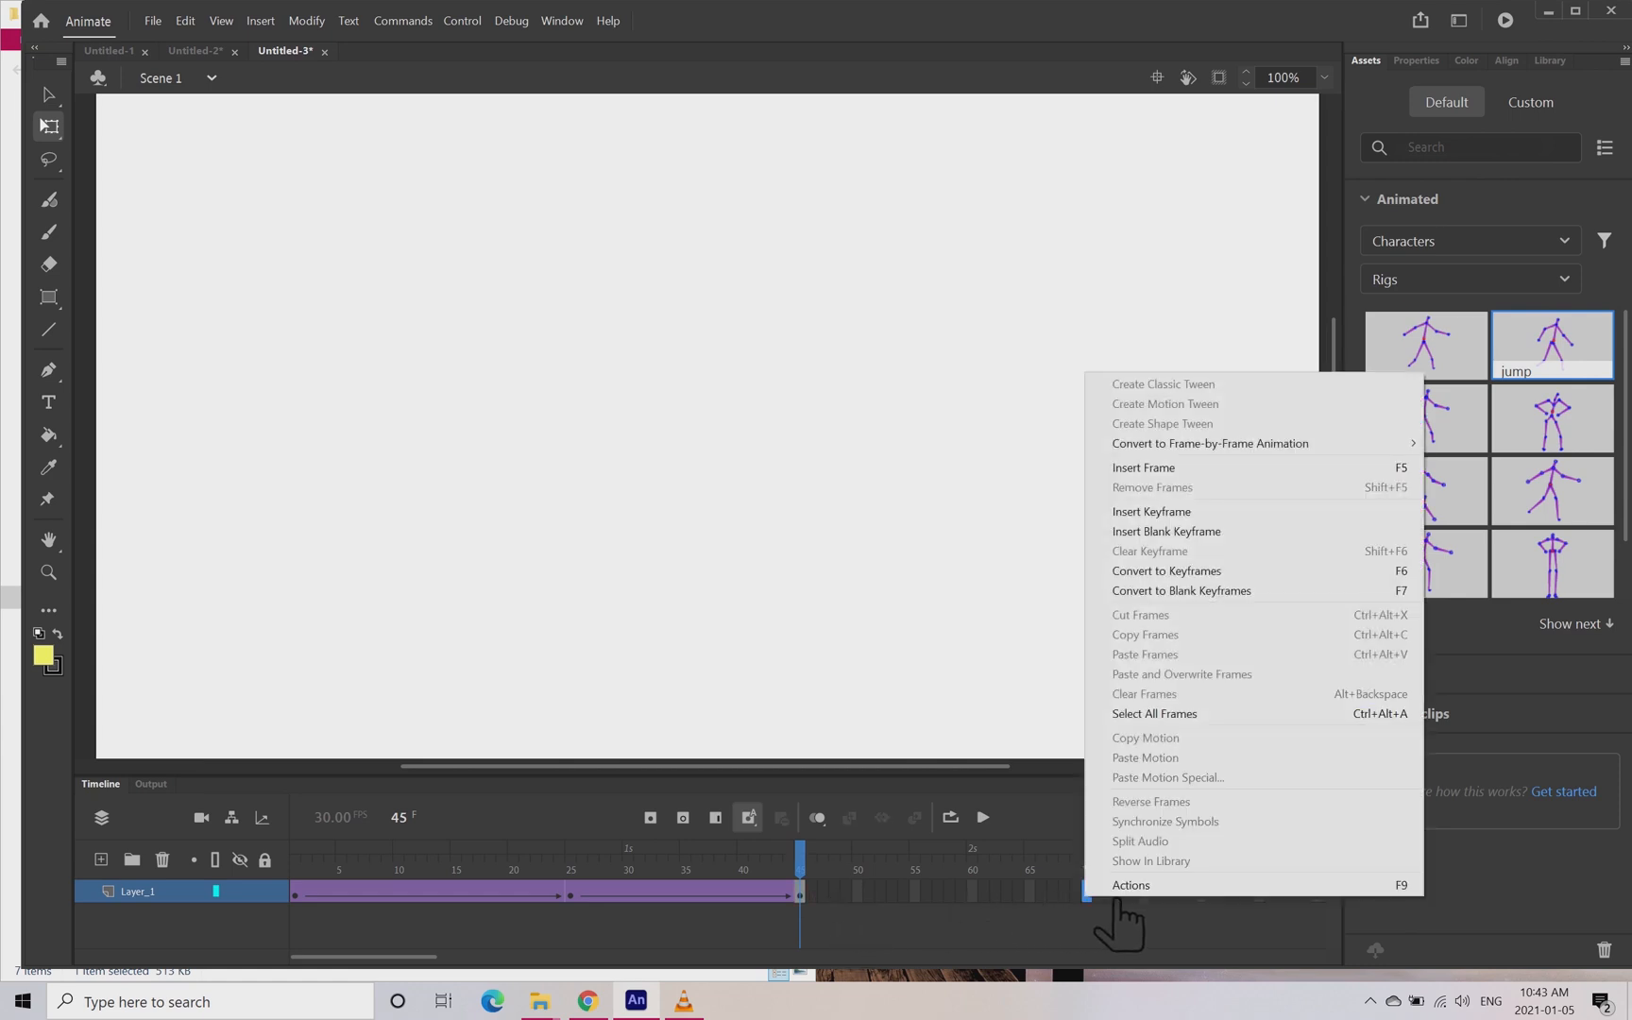
pyautogui.click(1216, 513)
pyautogui.moveTo(1339, 761); pyautogui.dragTo(1004, 120)
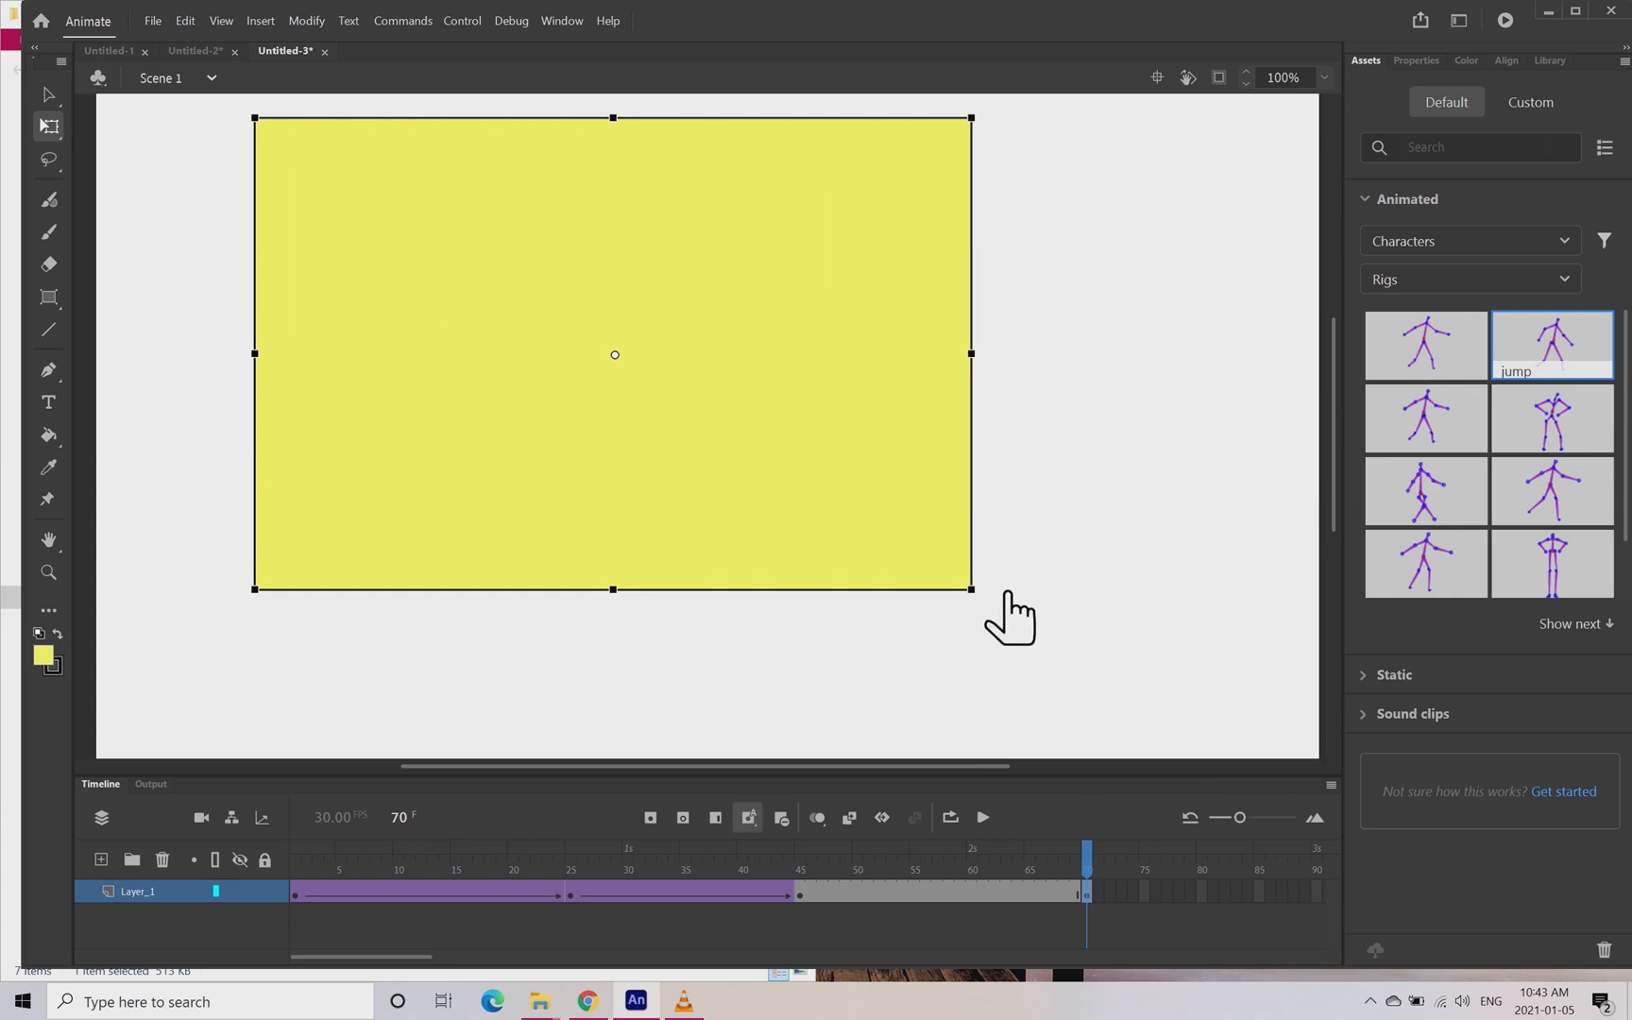
pyautogui.moveTo(1007, 592); pyautogui.dragTo(1055, 650)
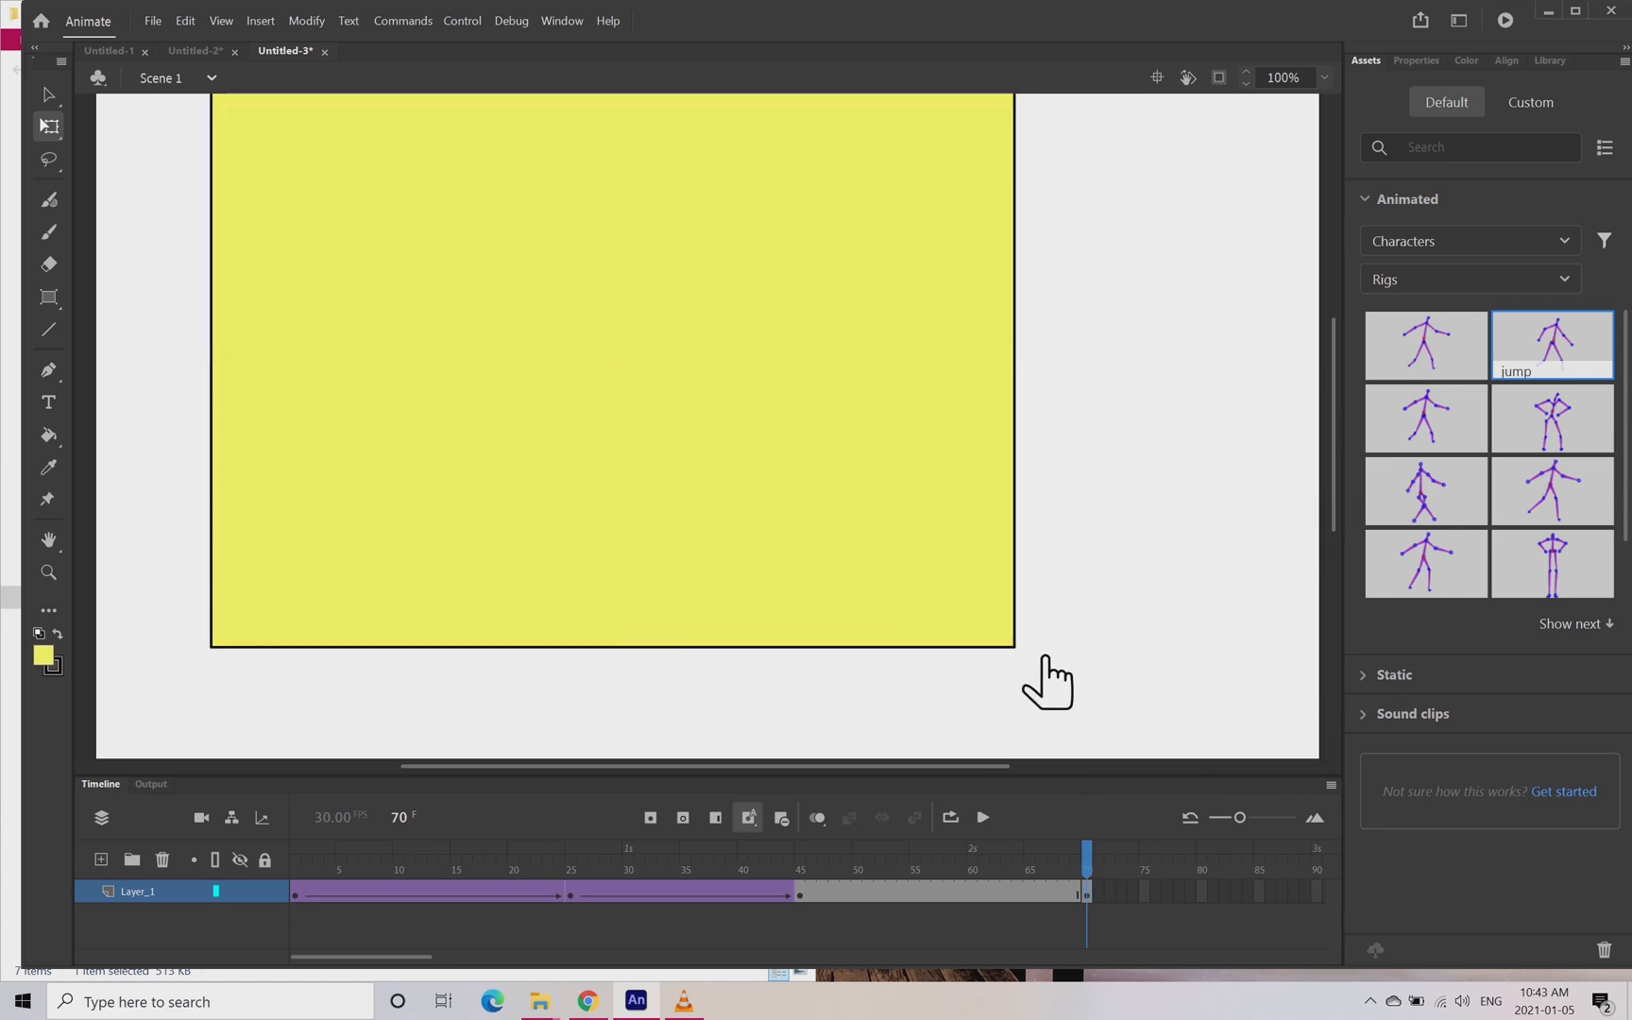
pyautogui.moveTo(1060, 653); pyautogui.dragTo(1190, 401)
pyautogui.moveTo(932, 413); pyautogui.dragTo(1036, 432)
# - Create a classic tween between the keyframes at frames 45 and 70
pyautogui.click(962, 894)
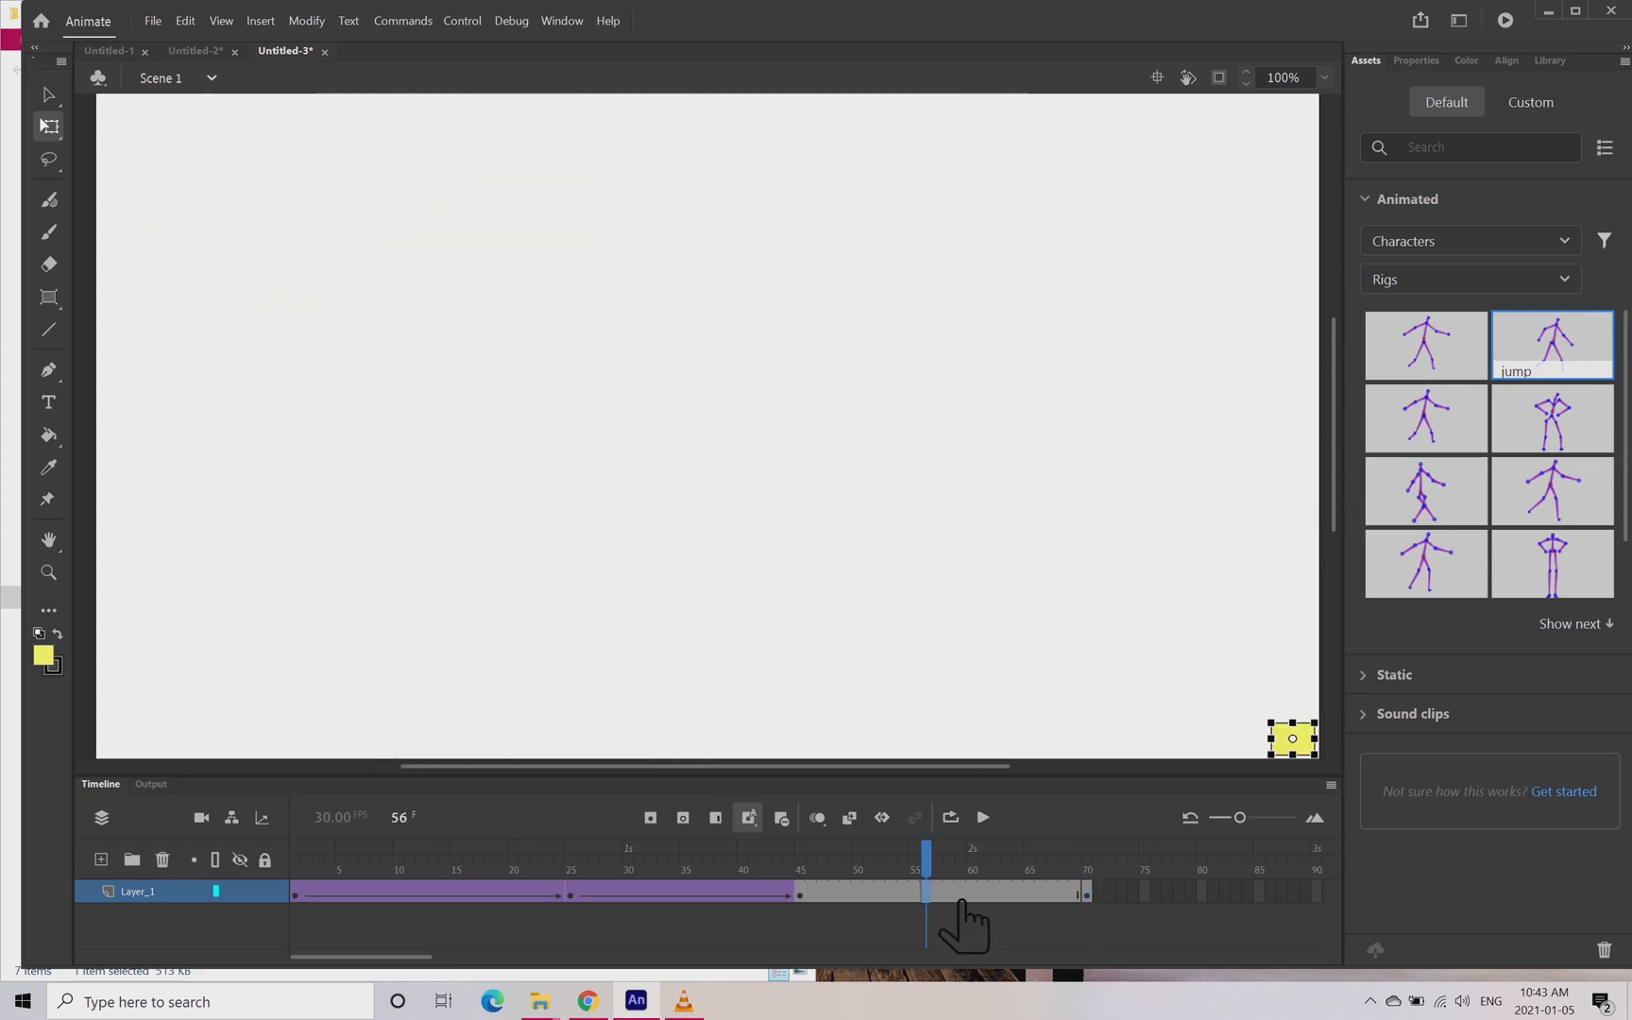
pyautogui.rightClick(963, 897)
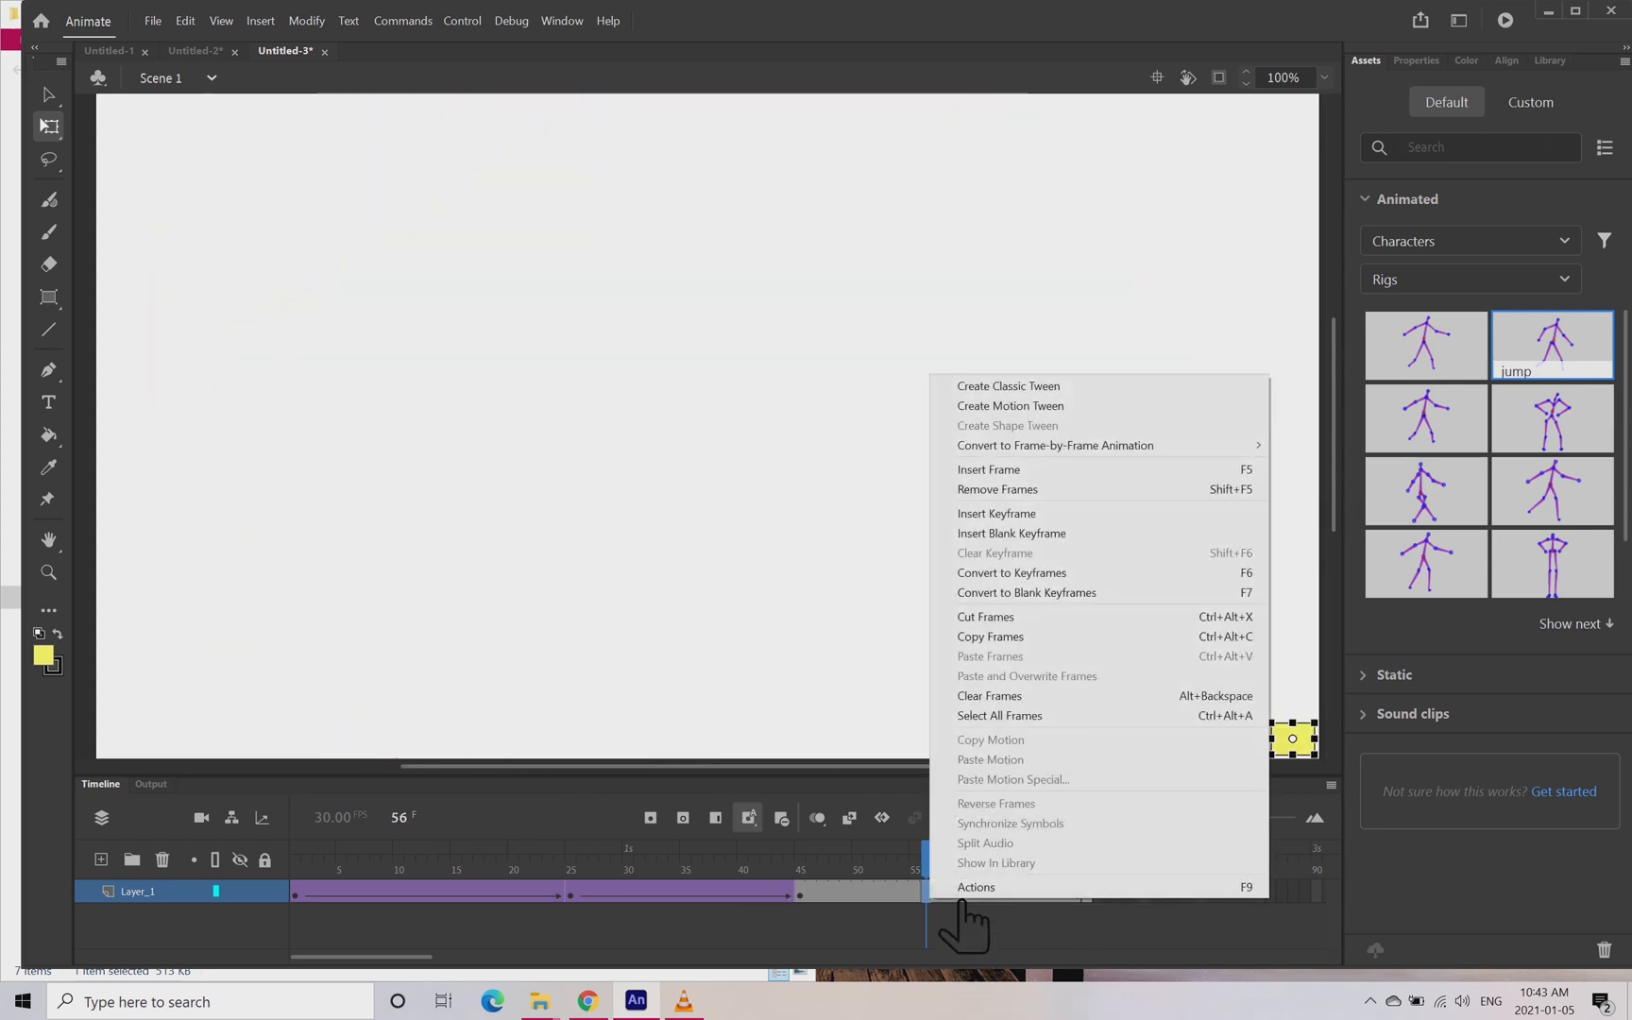
pyautogui.click(1091, 402)
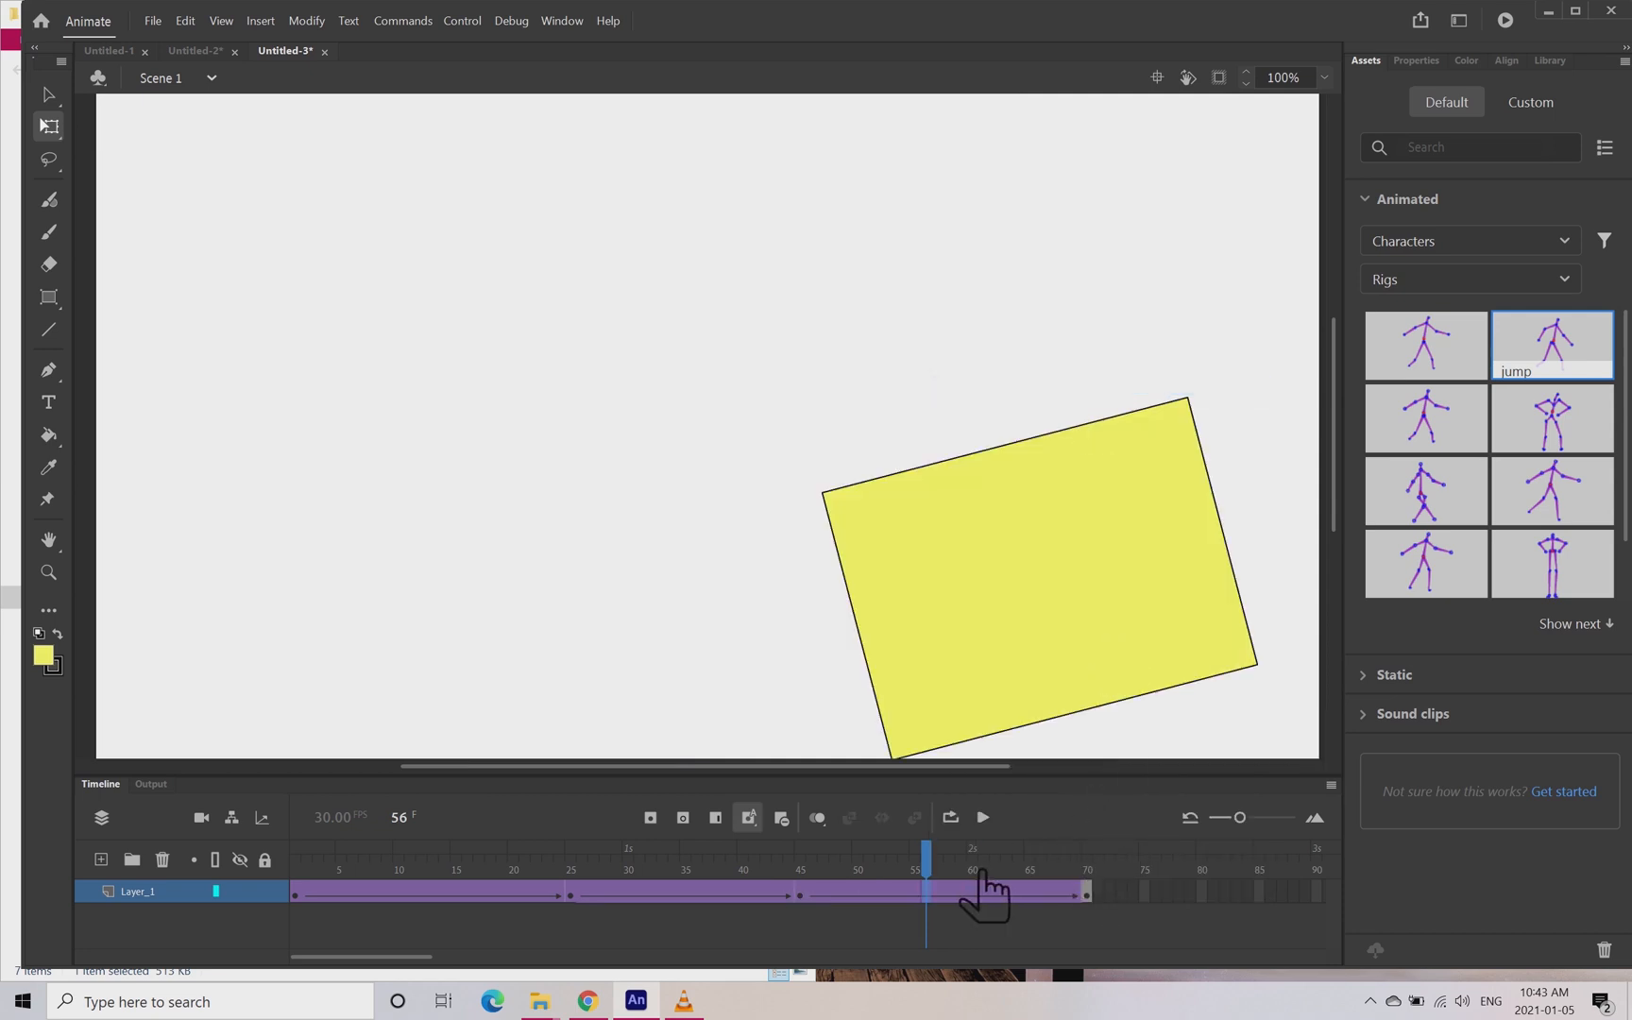
# - Play the extended animation from frame 1 through frame 70, then test the movie and close its preview
pyautogui.moveTo(956, 861); pyautogui.dragTo(33, 873)
pyautogui.press('Return')
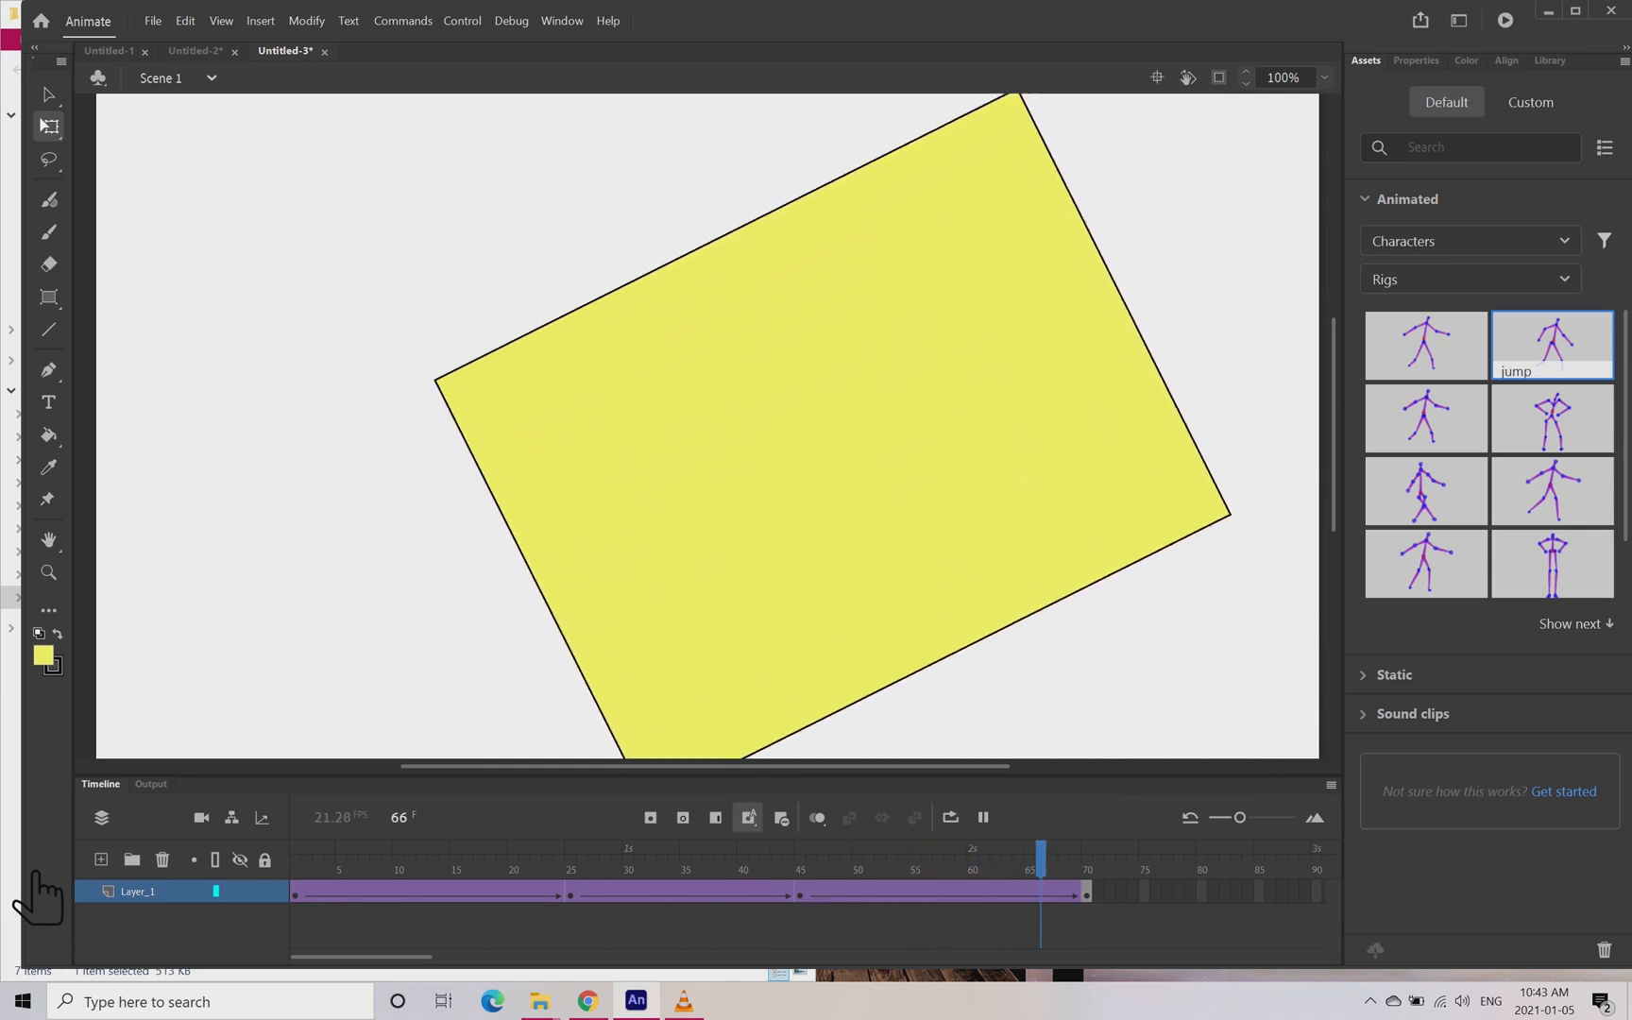
pyautogui.click(1542, 25)
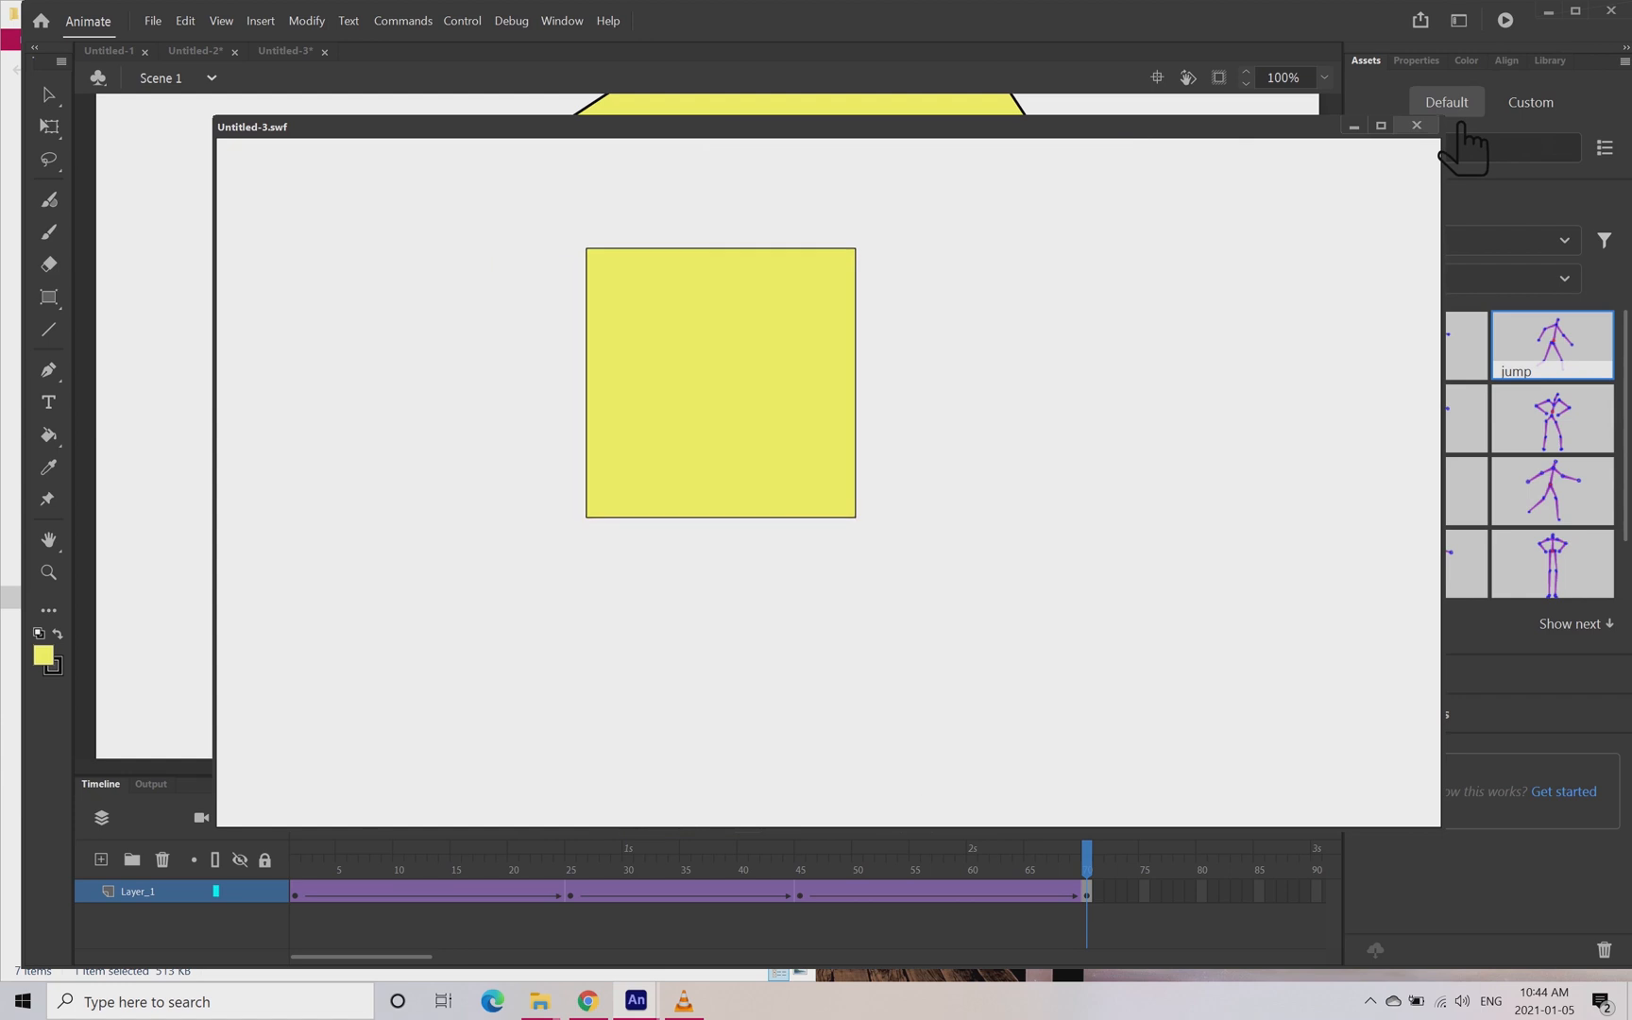
pyautogui.click(1464, 151)
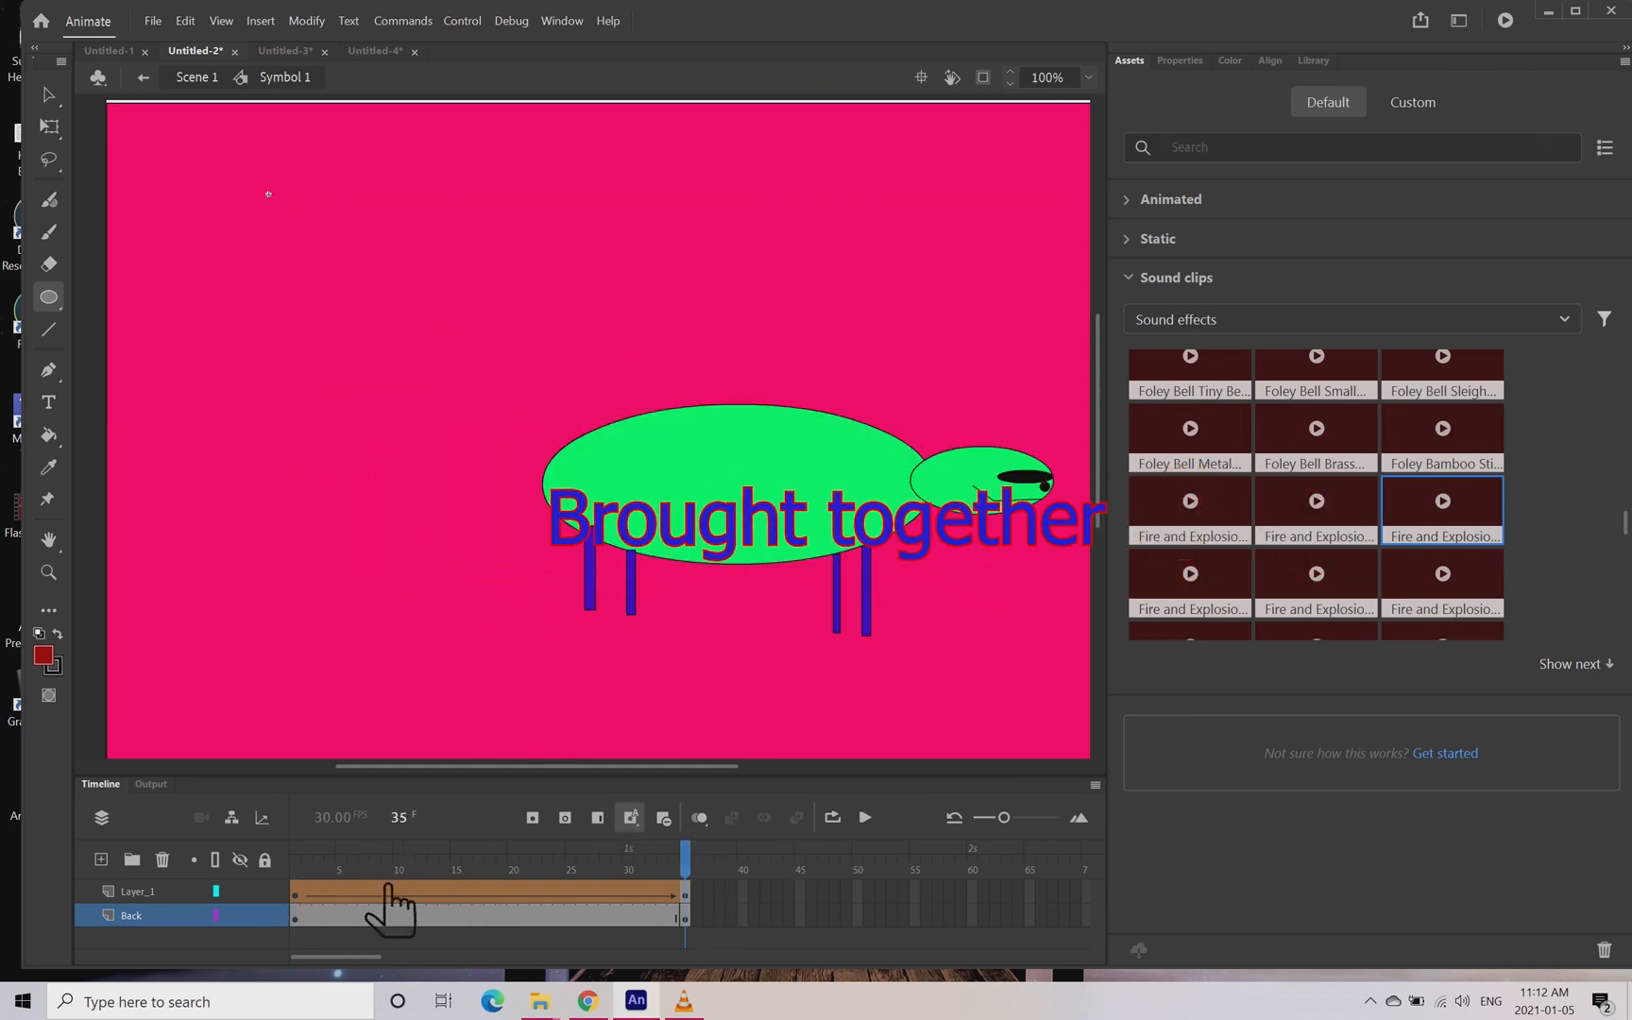
# - Copy the shape-tween frames 1 to 35 of Layer_1 inside Symbol 1 of Untitled-2
pyautogui.moveTo(296, 893); pyautogui.dragTo(718, 903)
pyautogui.rightClick(647, 899)
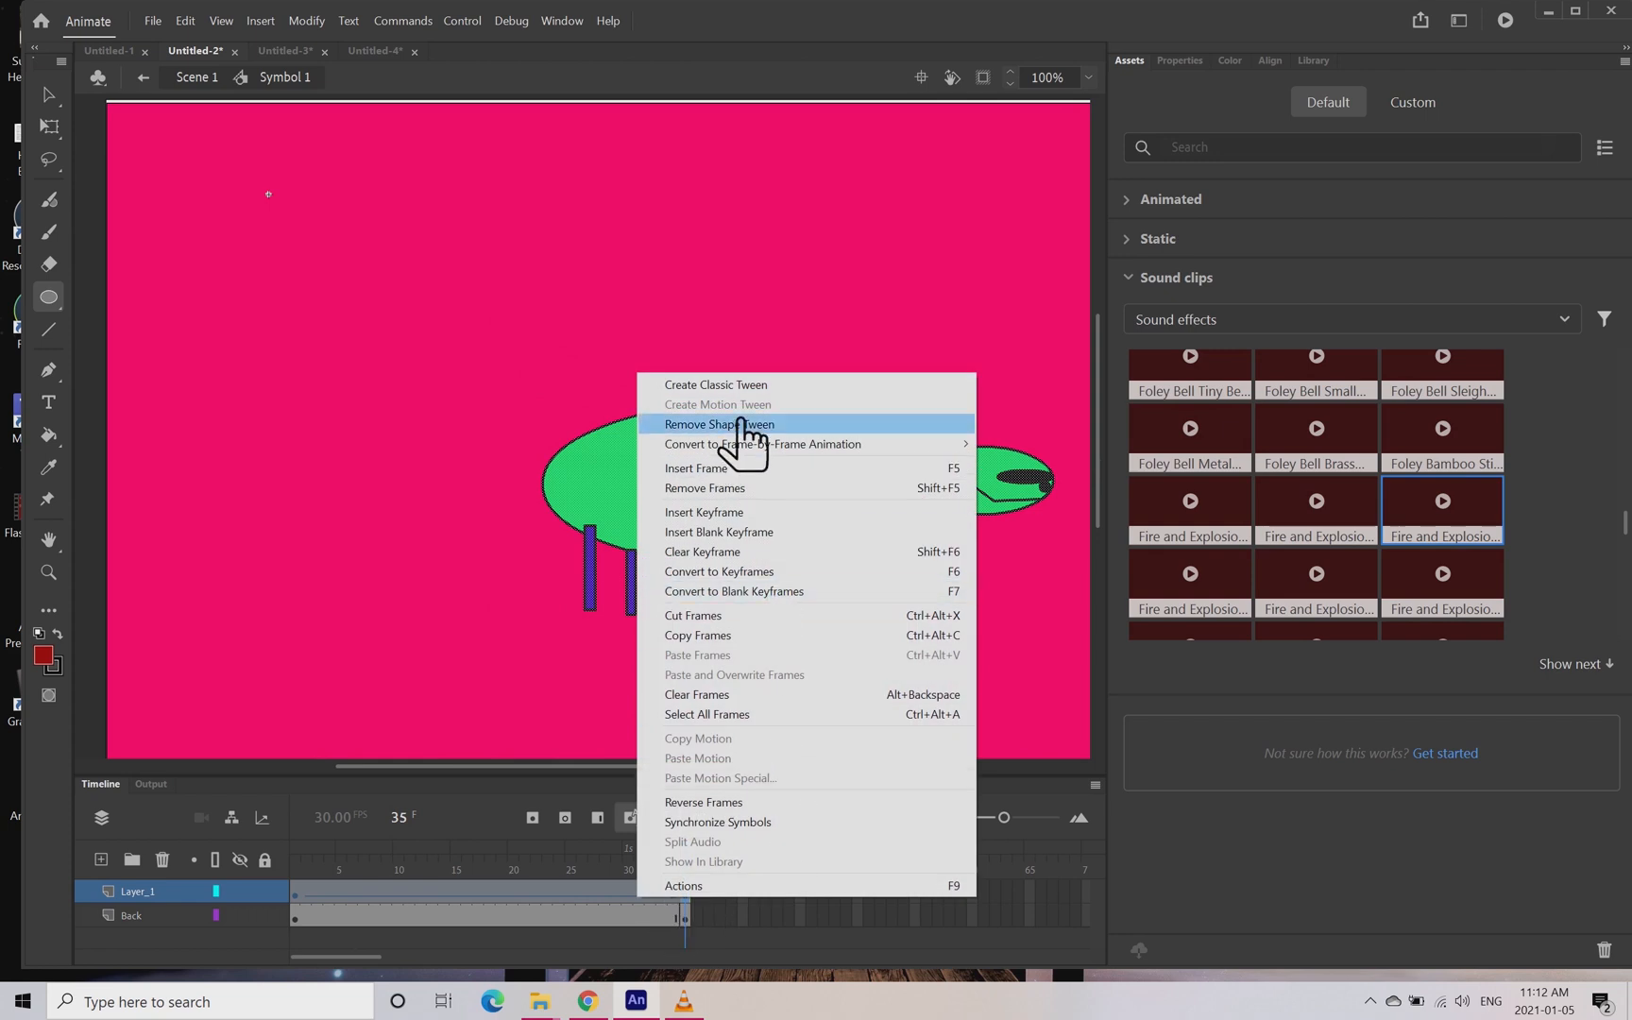
pyautogui.click(760, 635)
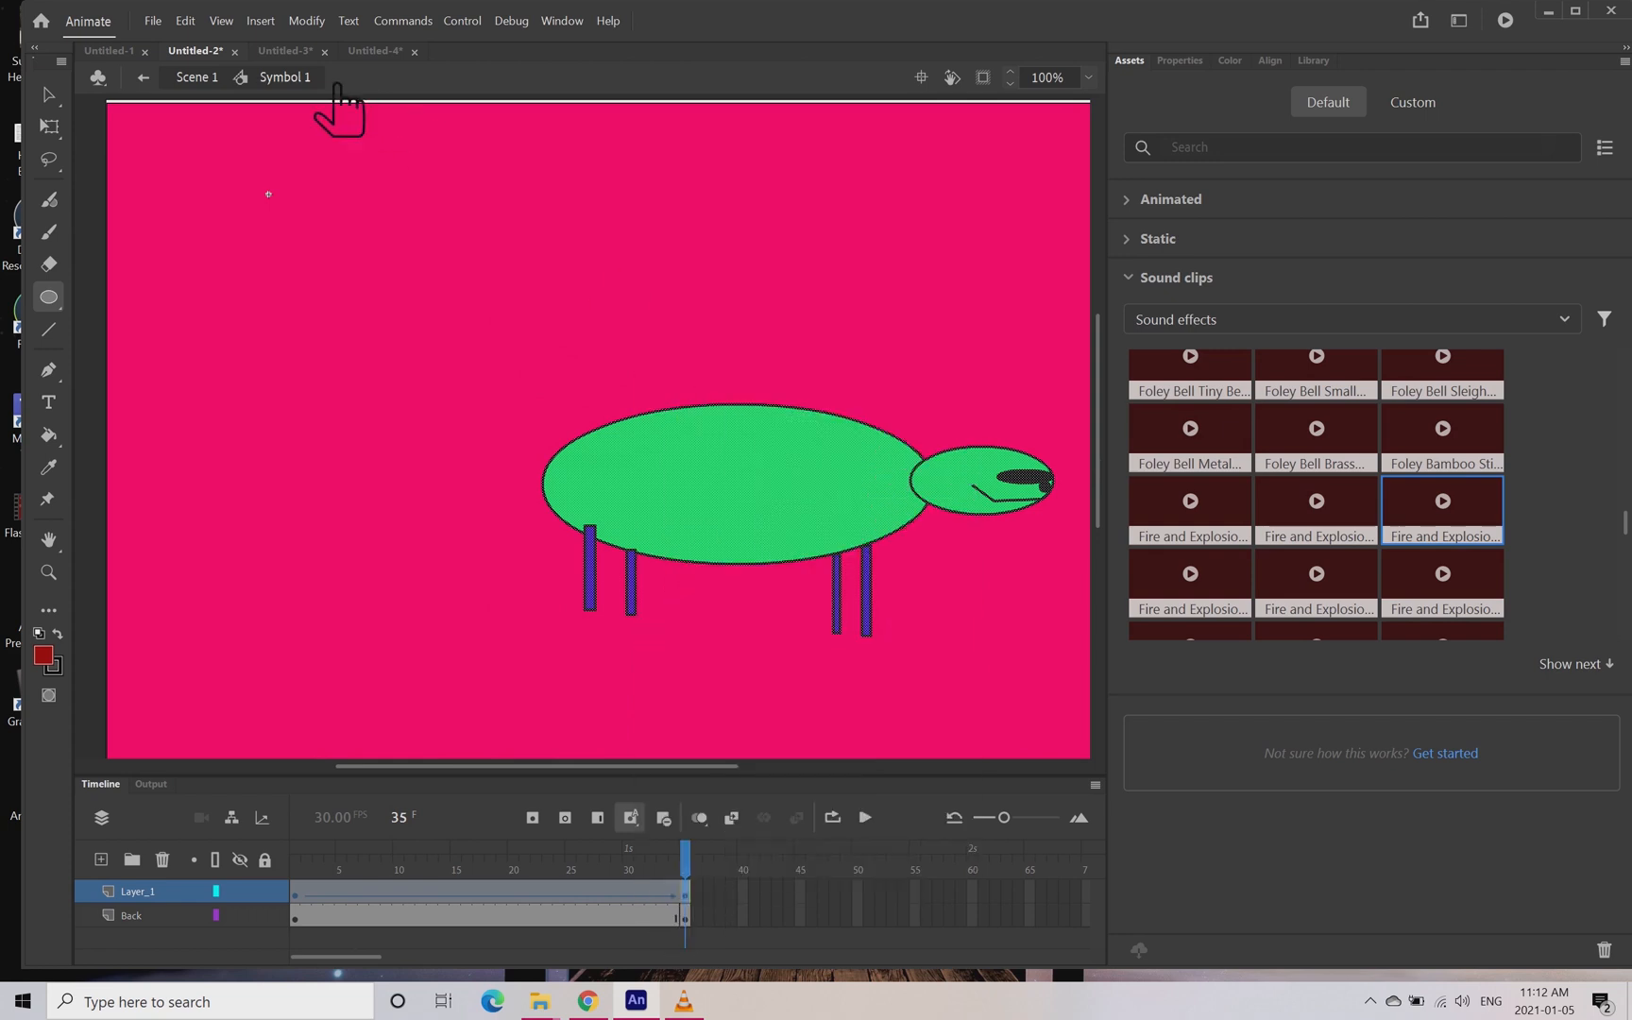
# - In Untitled-3, insert a blank keyframe at frame 71 of Layer_1 and paste the copied shape-tween frames there
pyautogui.click(329, 57)
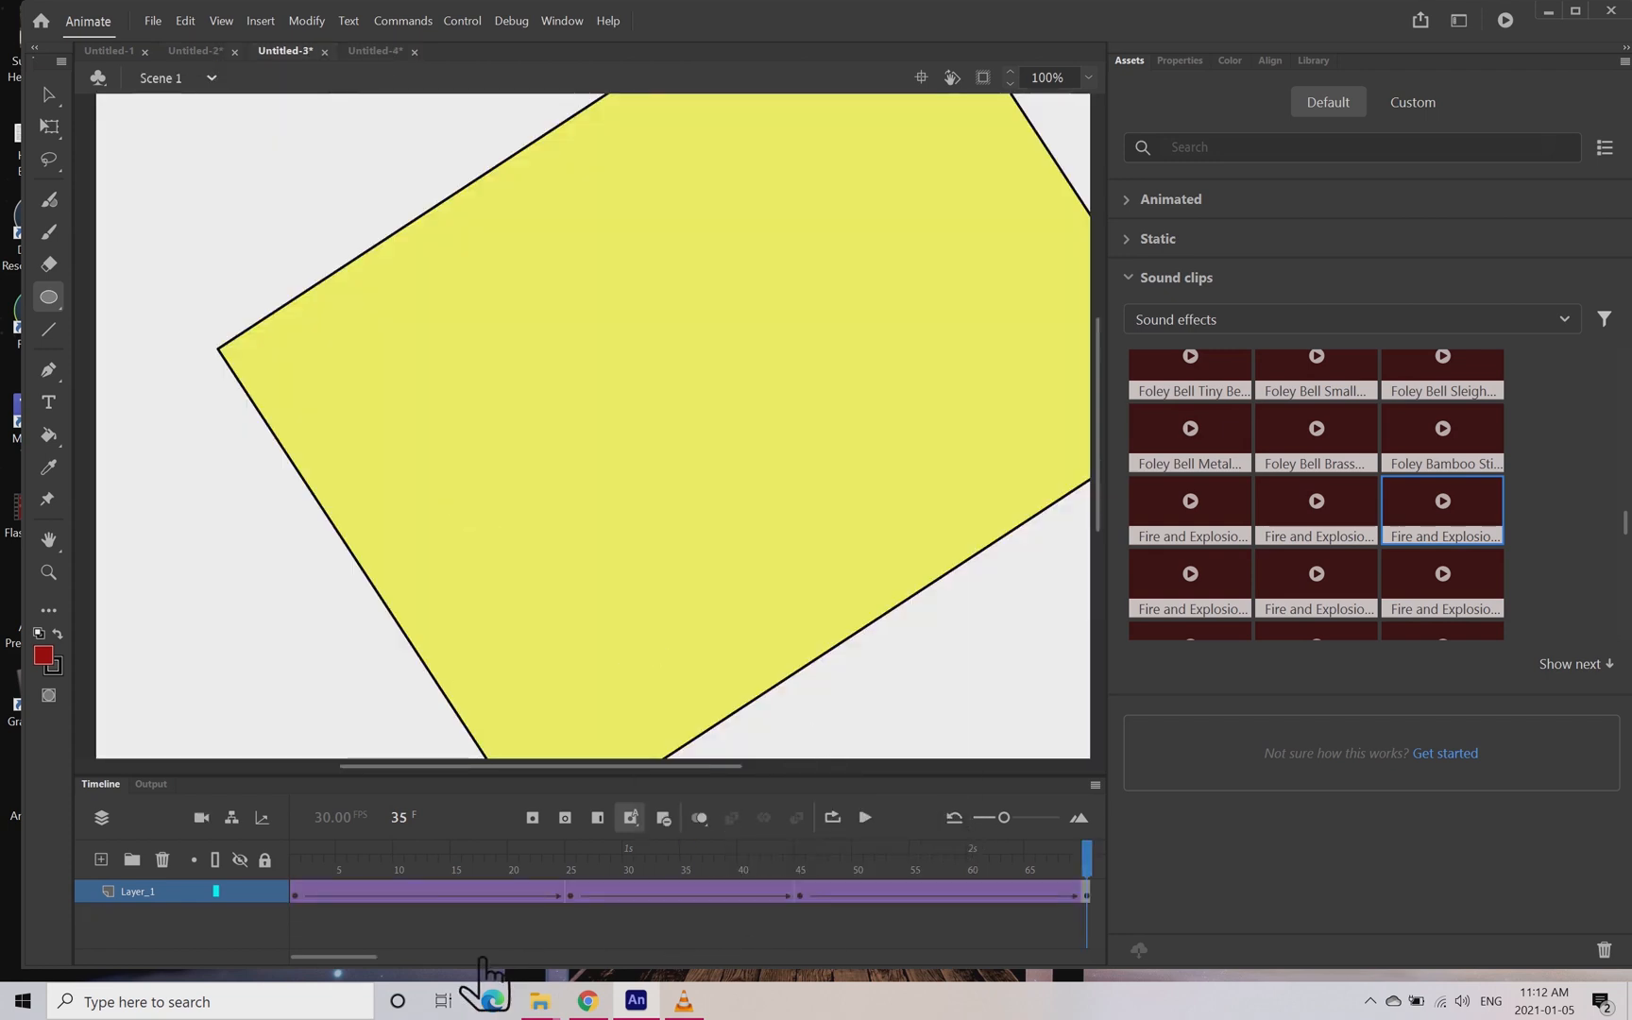
pyautogui.moveTo(390, 957); pyautogui.dragTo(465, 959)
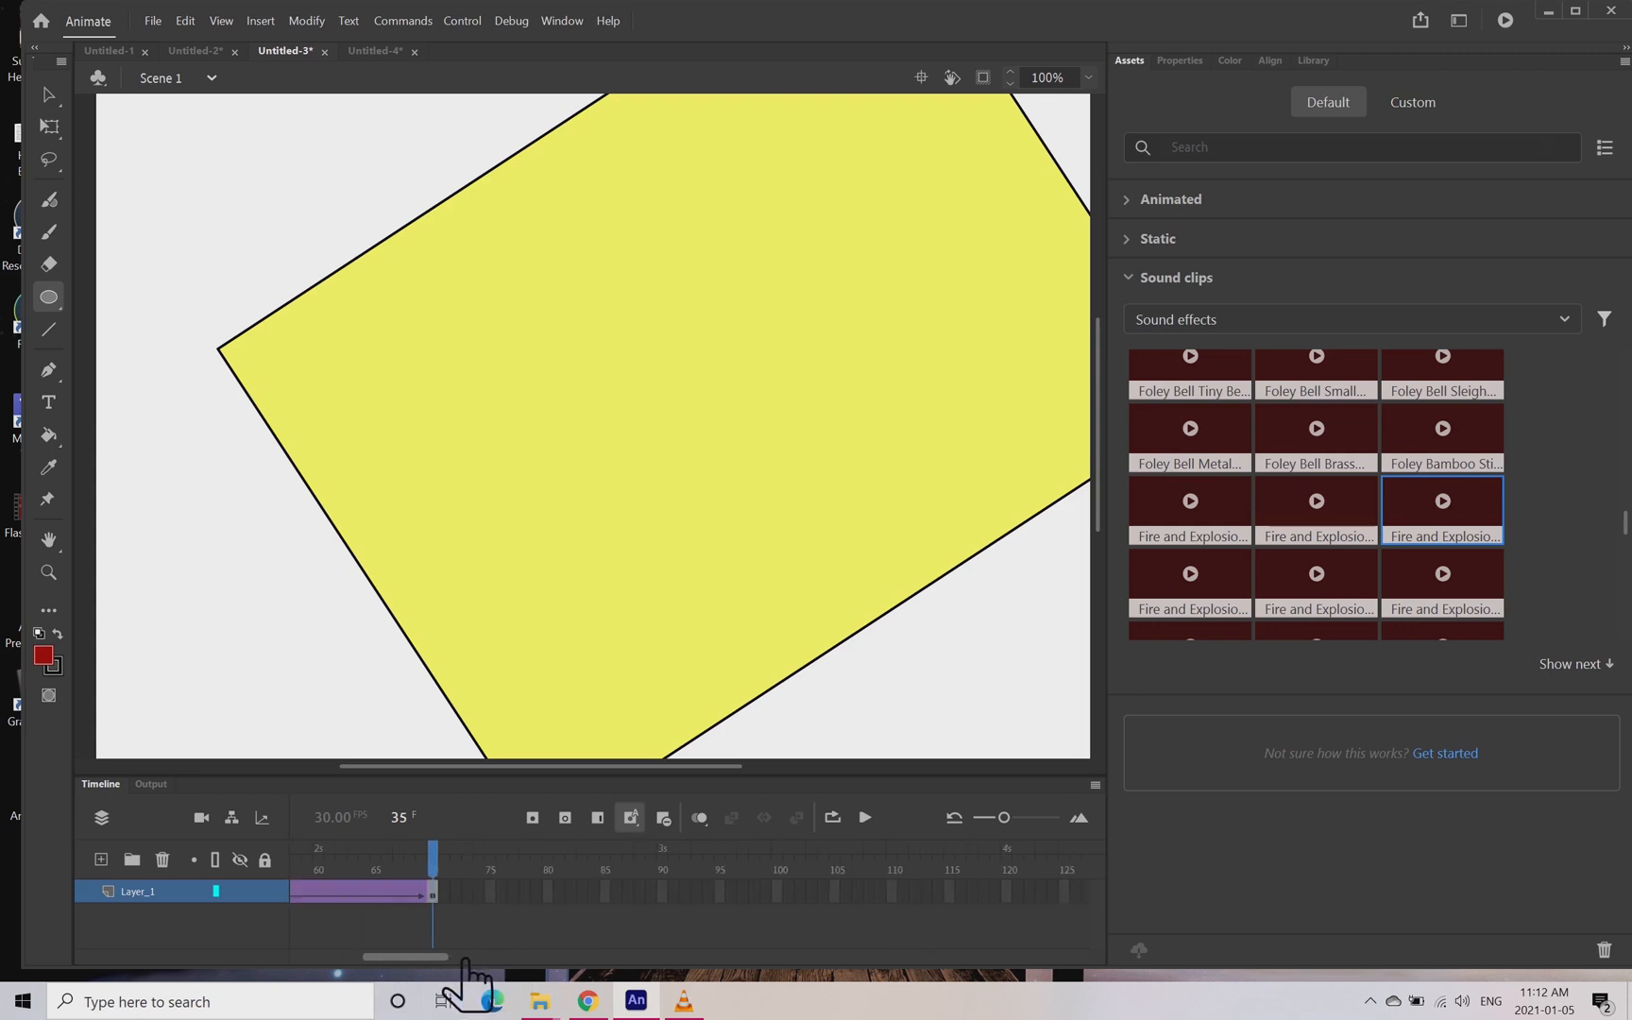
pyautogui.rightClick(444, 893)
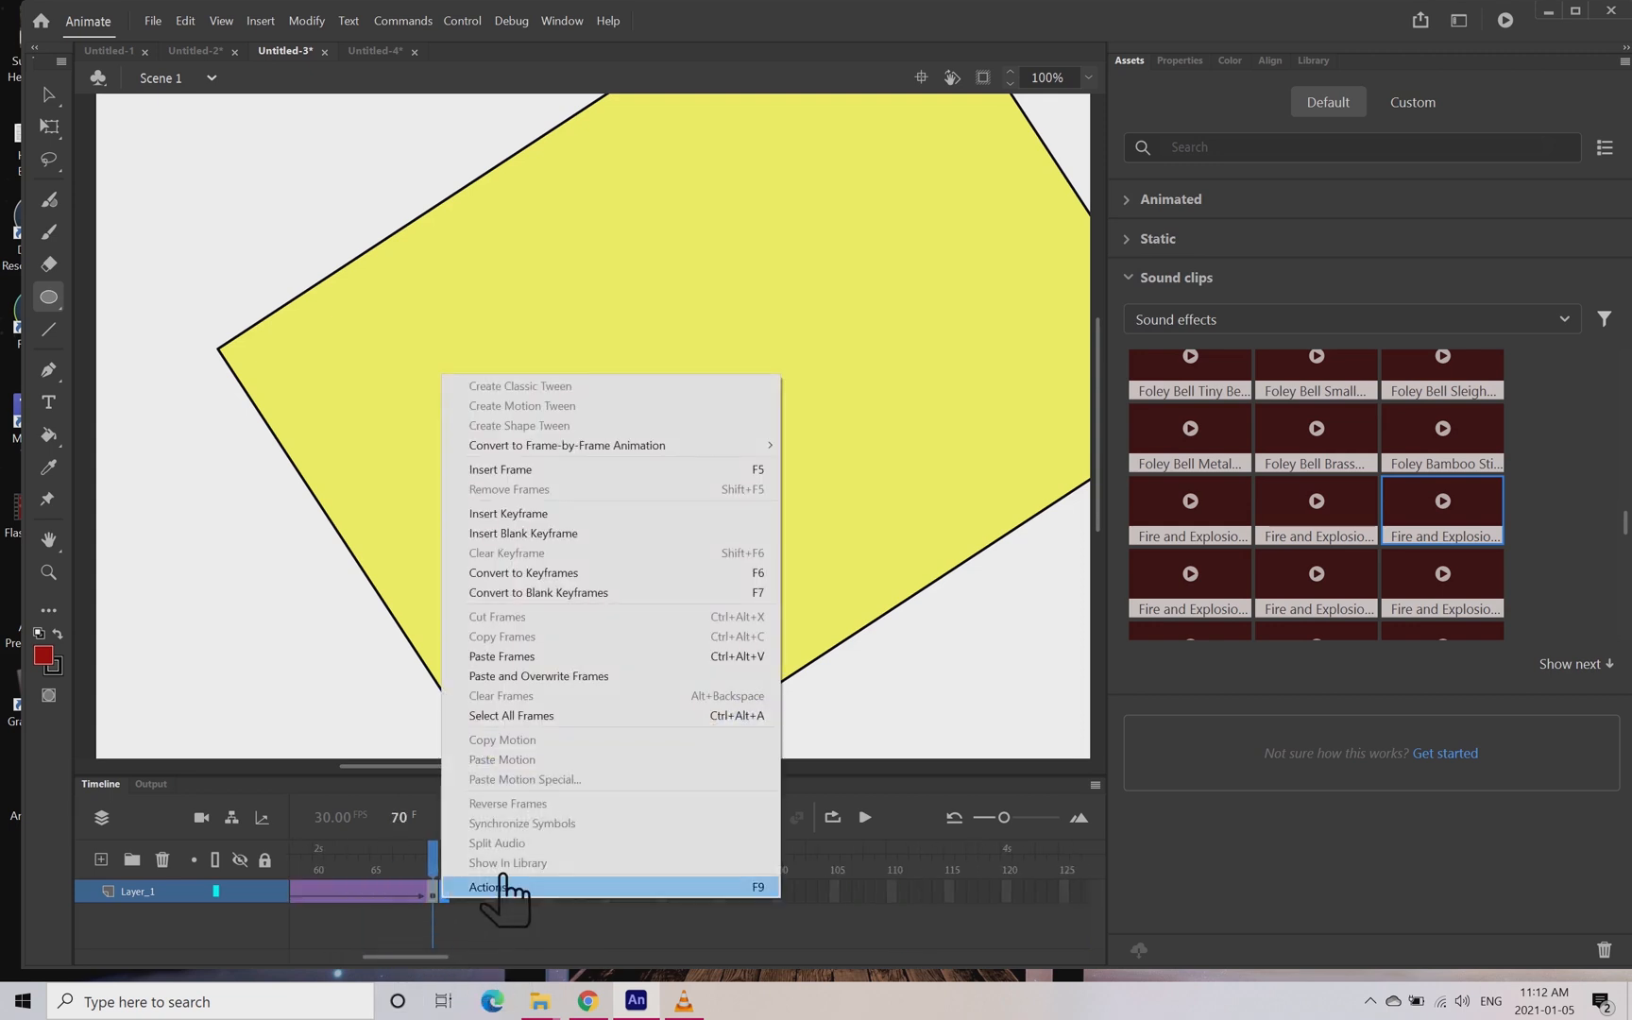
pyautogui.click(556, 534)
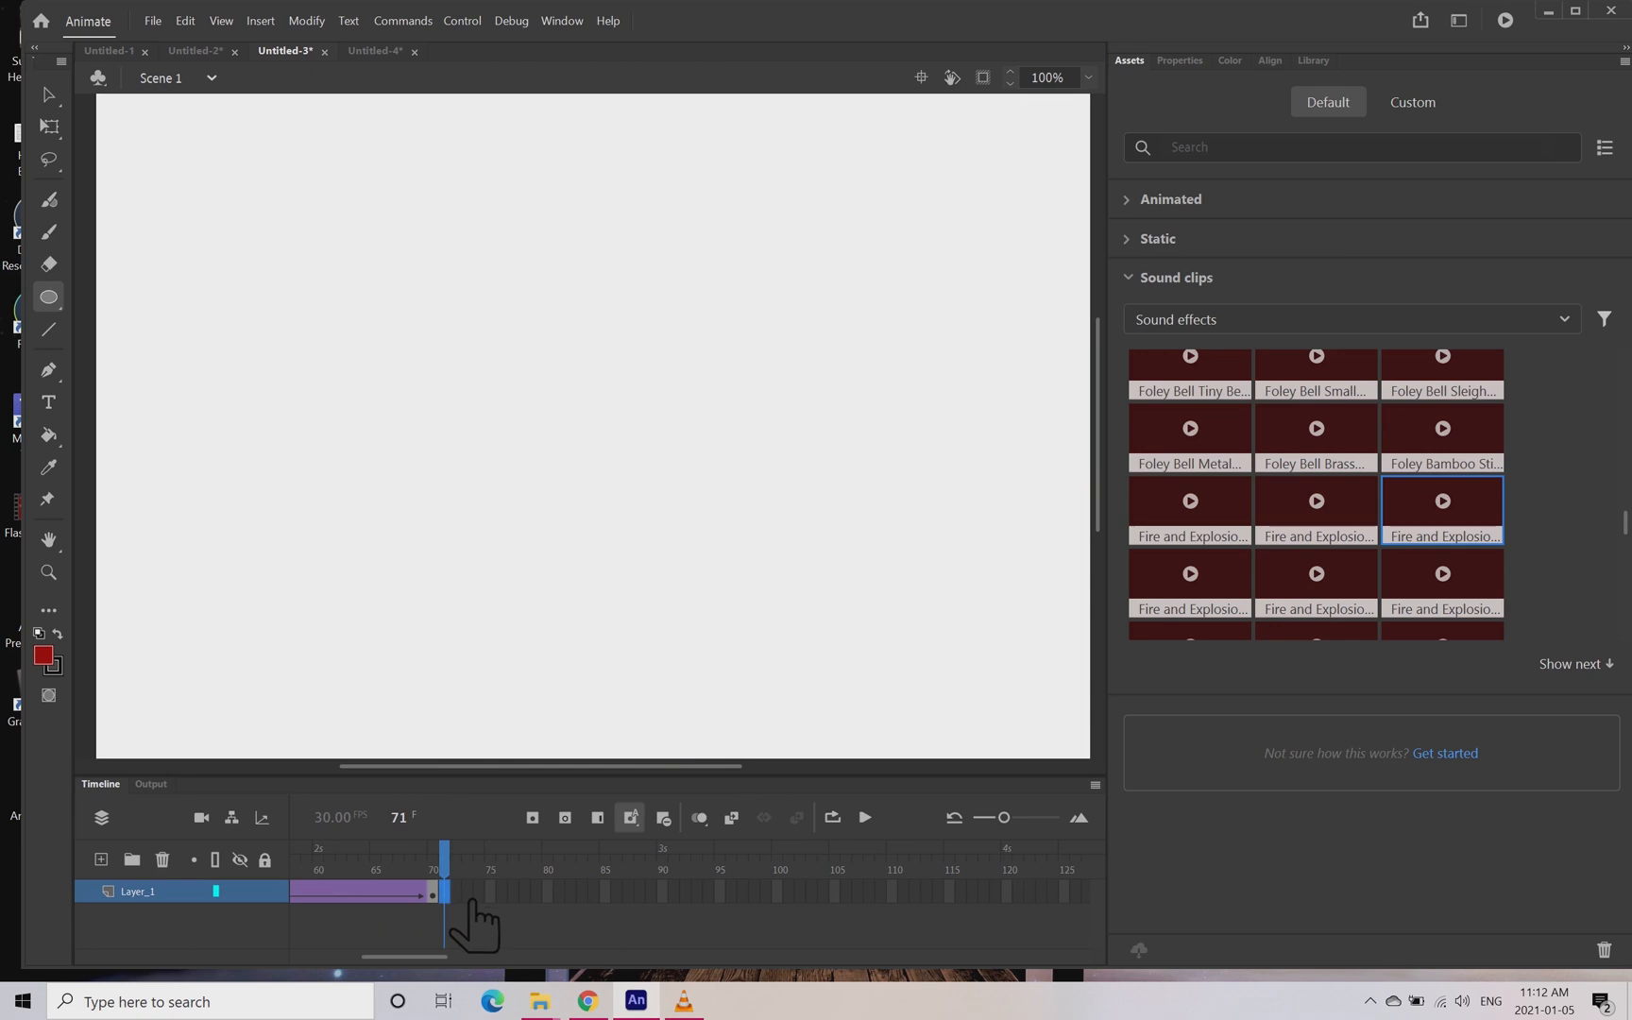
pyautogui.rightClick(475, 901)
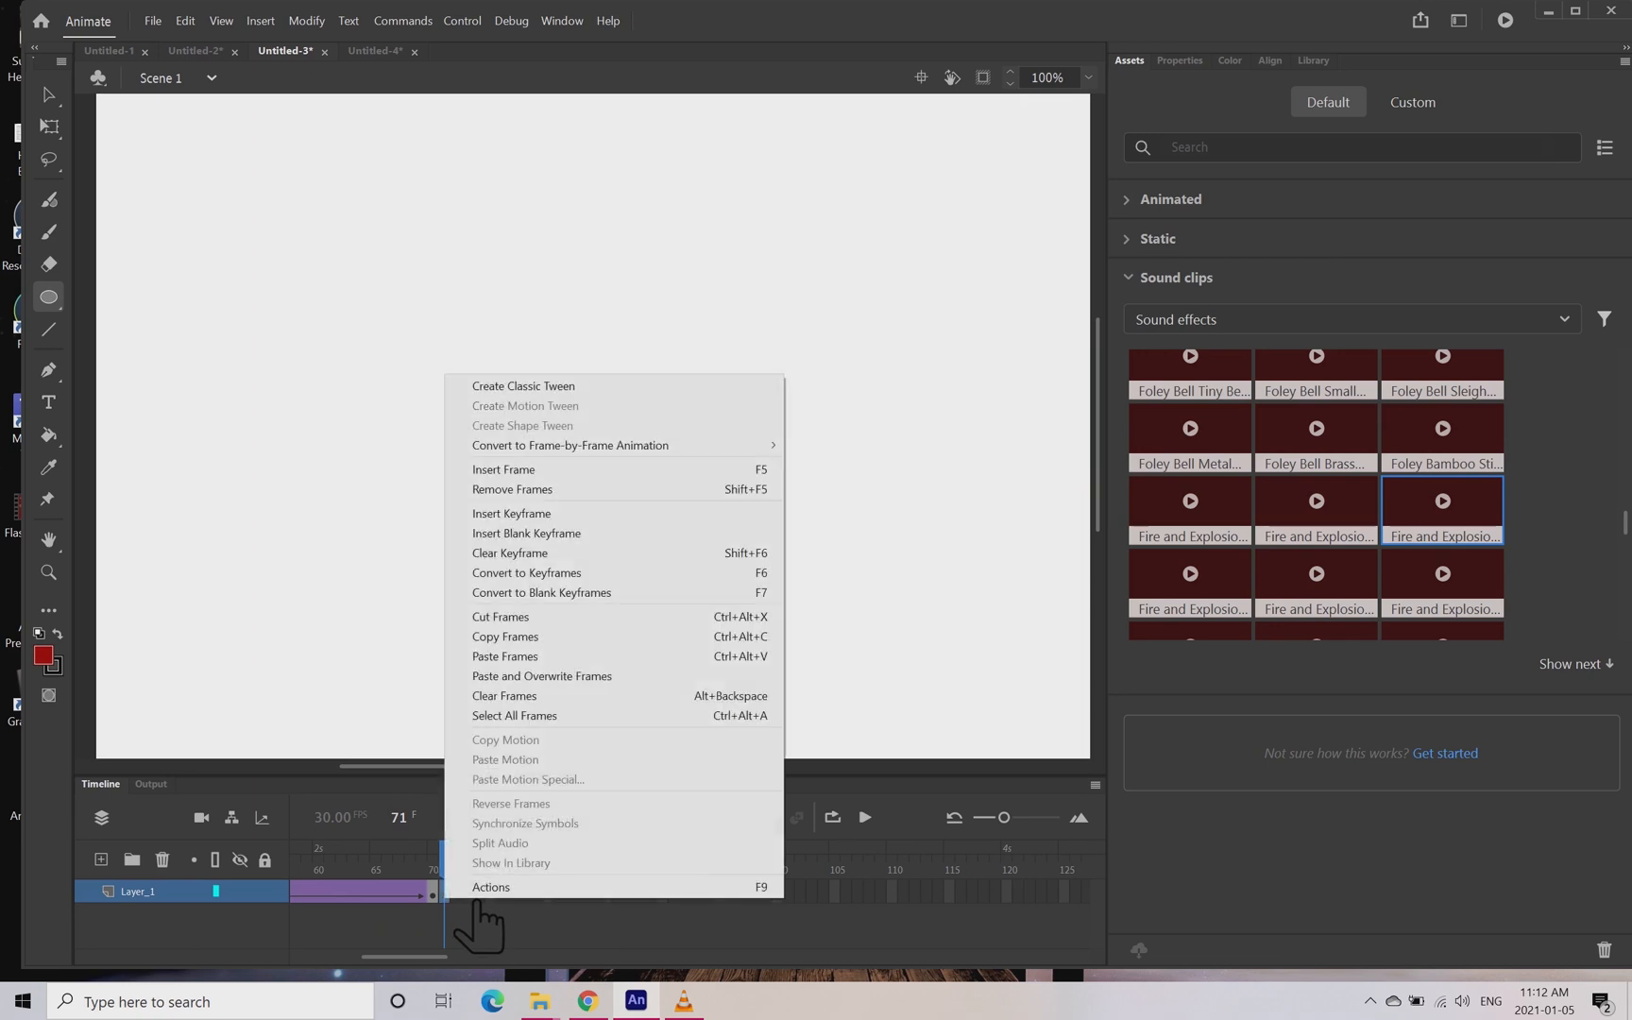
pyautogui.click(551, 664)
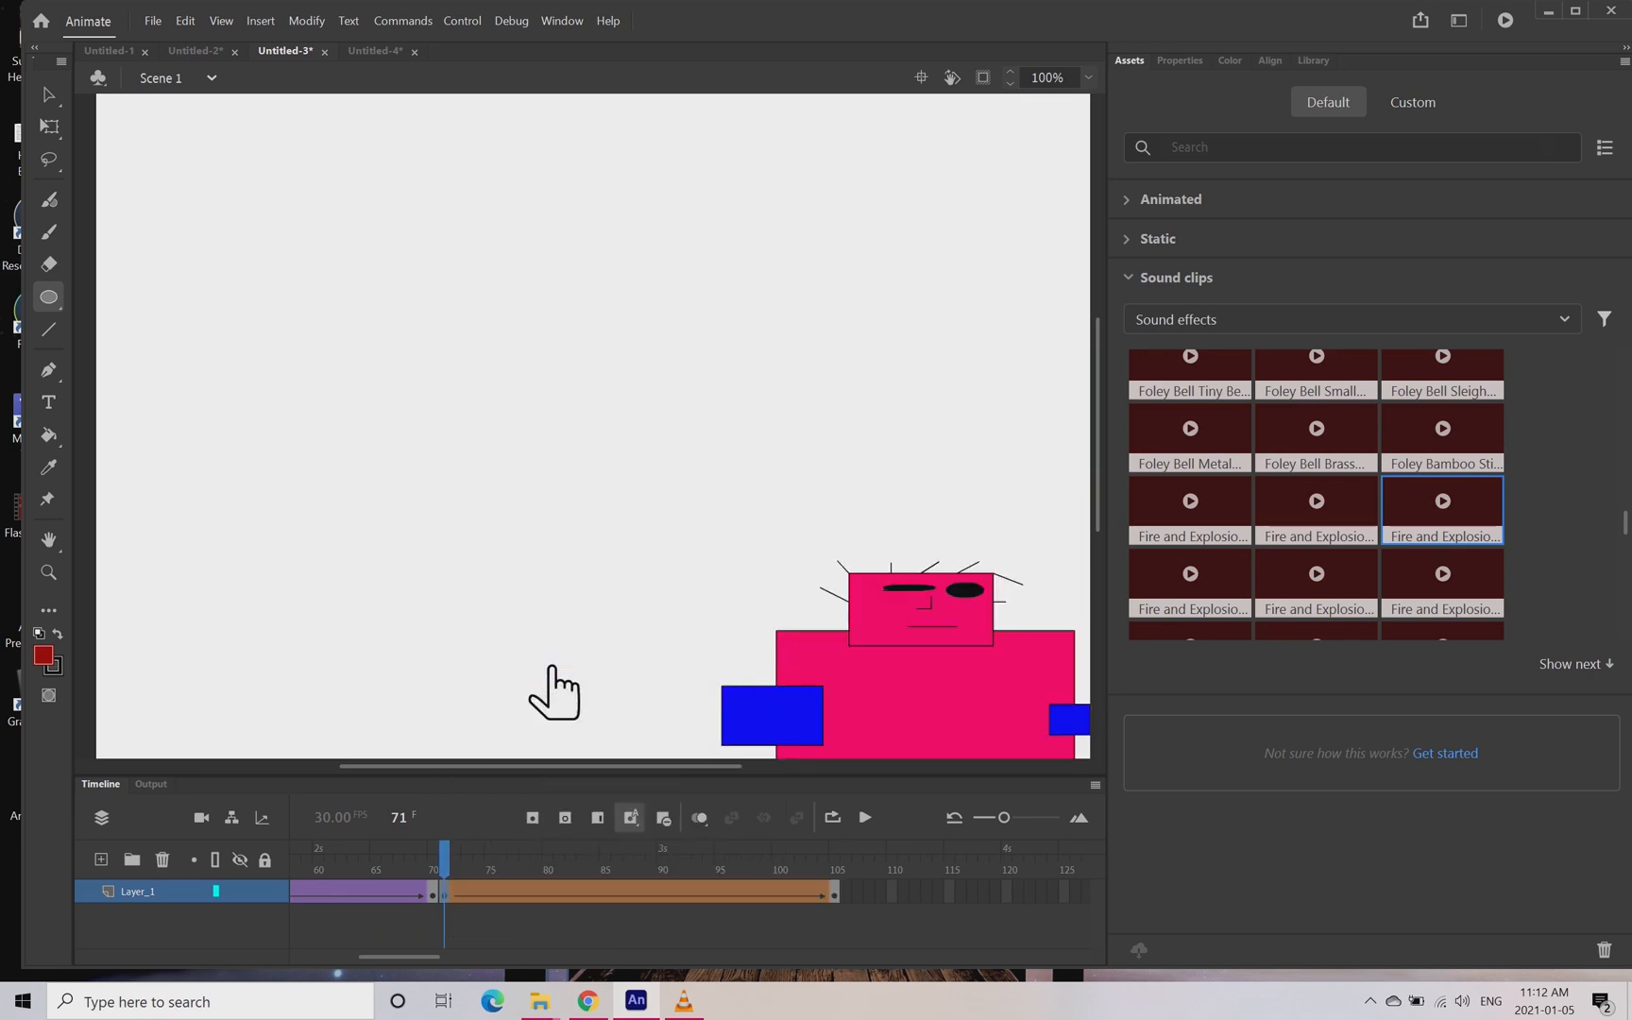
# - Play the pasted shape tween from frame 71 and check where its artwork sits on the stage
pyautogui.moveTo(473, 855)
pyautogui.mouseDown()
pyautogui.moveTo(740, 859)
pyautogui.moveTo(472, 857)
pyautogui.mouseUp()
pyautogui.press('Return')
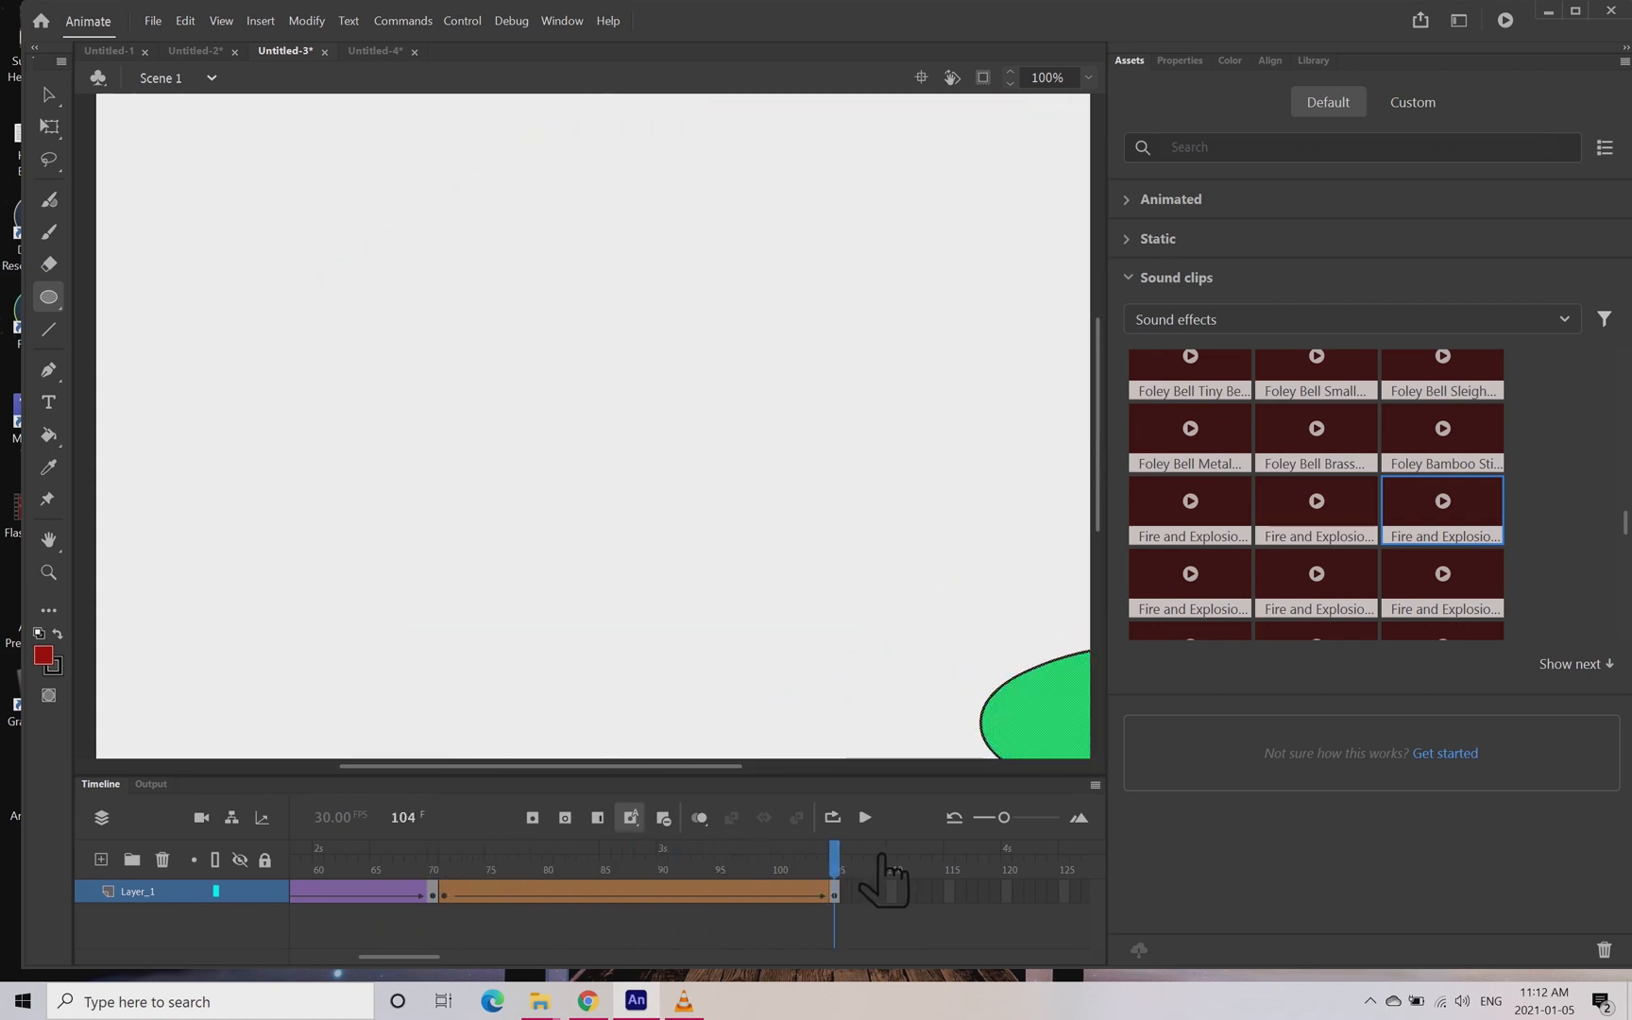
pyautogui.moveTo(434, 963)
pyautogui.mouseDown()
pyautogui.moveTo(336, 964)
pyautogui.moveTo(539, 963)
pyautogui.moveTo(458, 963)
pyautogui.mouseUp()
pyautogui.scroll(-7, 977, 324)
pyautogui.scroll(10, 937, 380)
pyautogui.scroll(-4, 987, 337)
# - Select the keyframe at frame 105 and set the stage zoom to 50%
pyautogui.click(583, 893)
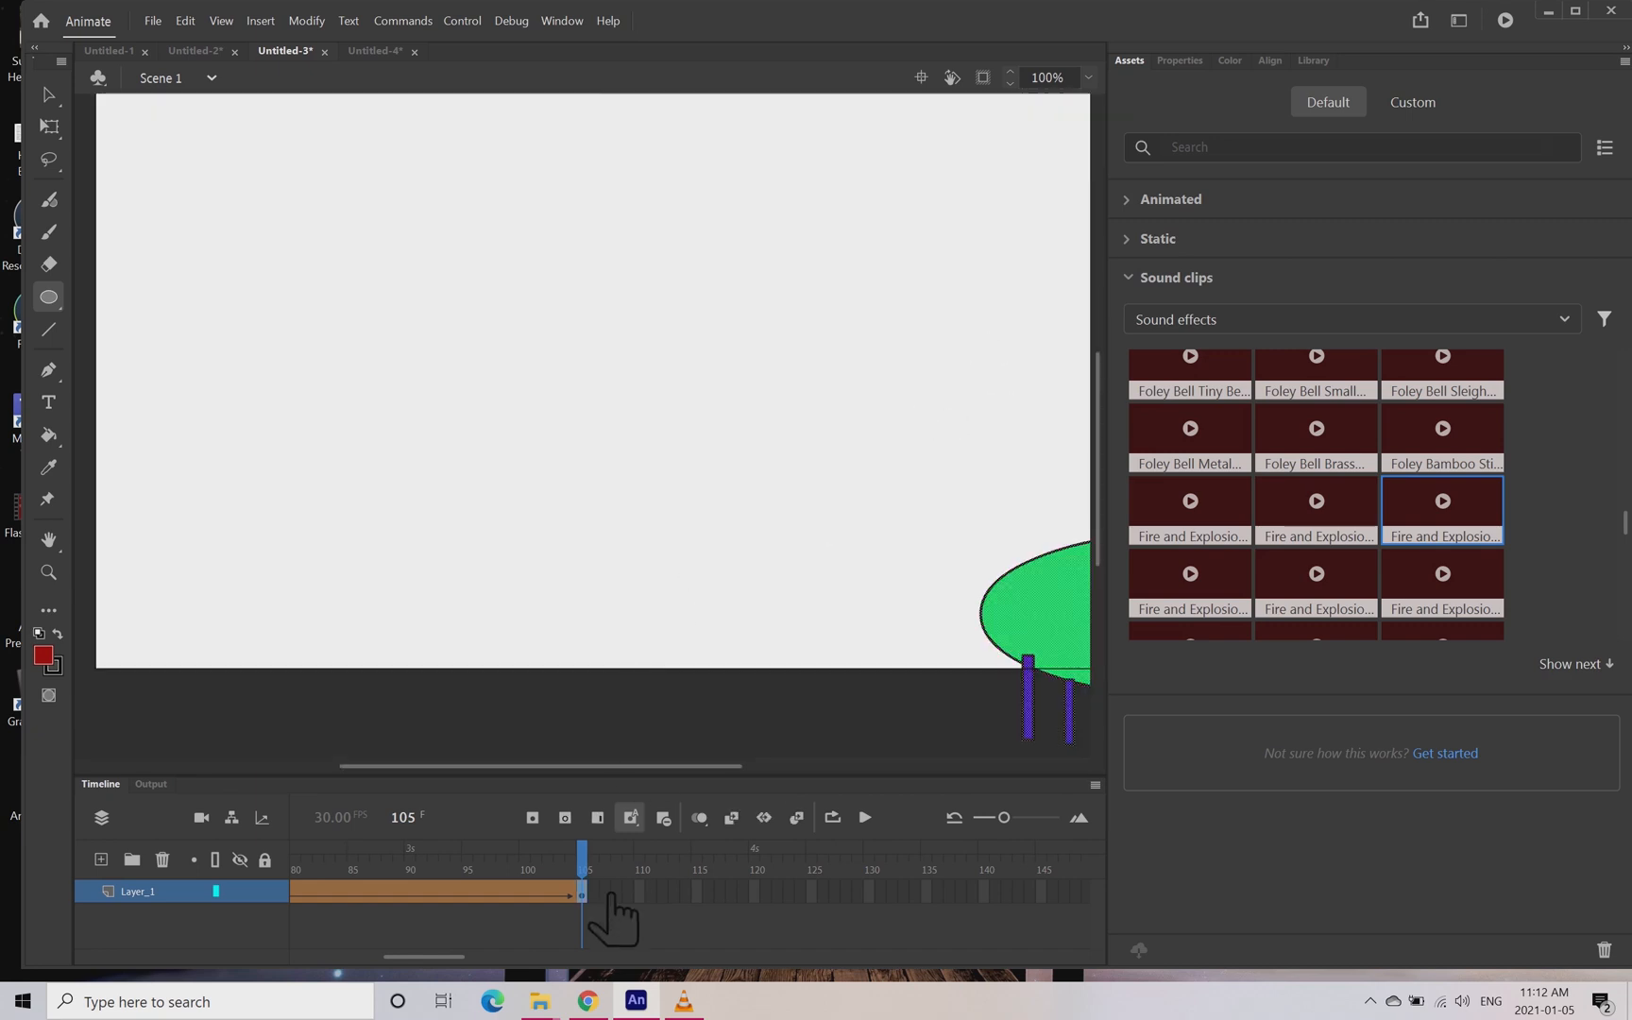
pyautogui.moveTo(455, 959); pyautogui.dragTo(441, 959)
pyautogui.moveTo(1071, 78); pyautogui.dragTo(1009, 79)
pyautogui.write('50')
pyautogui.press('Return')
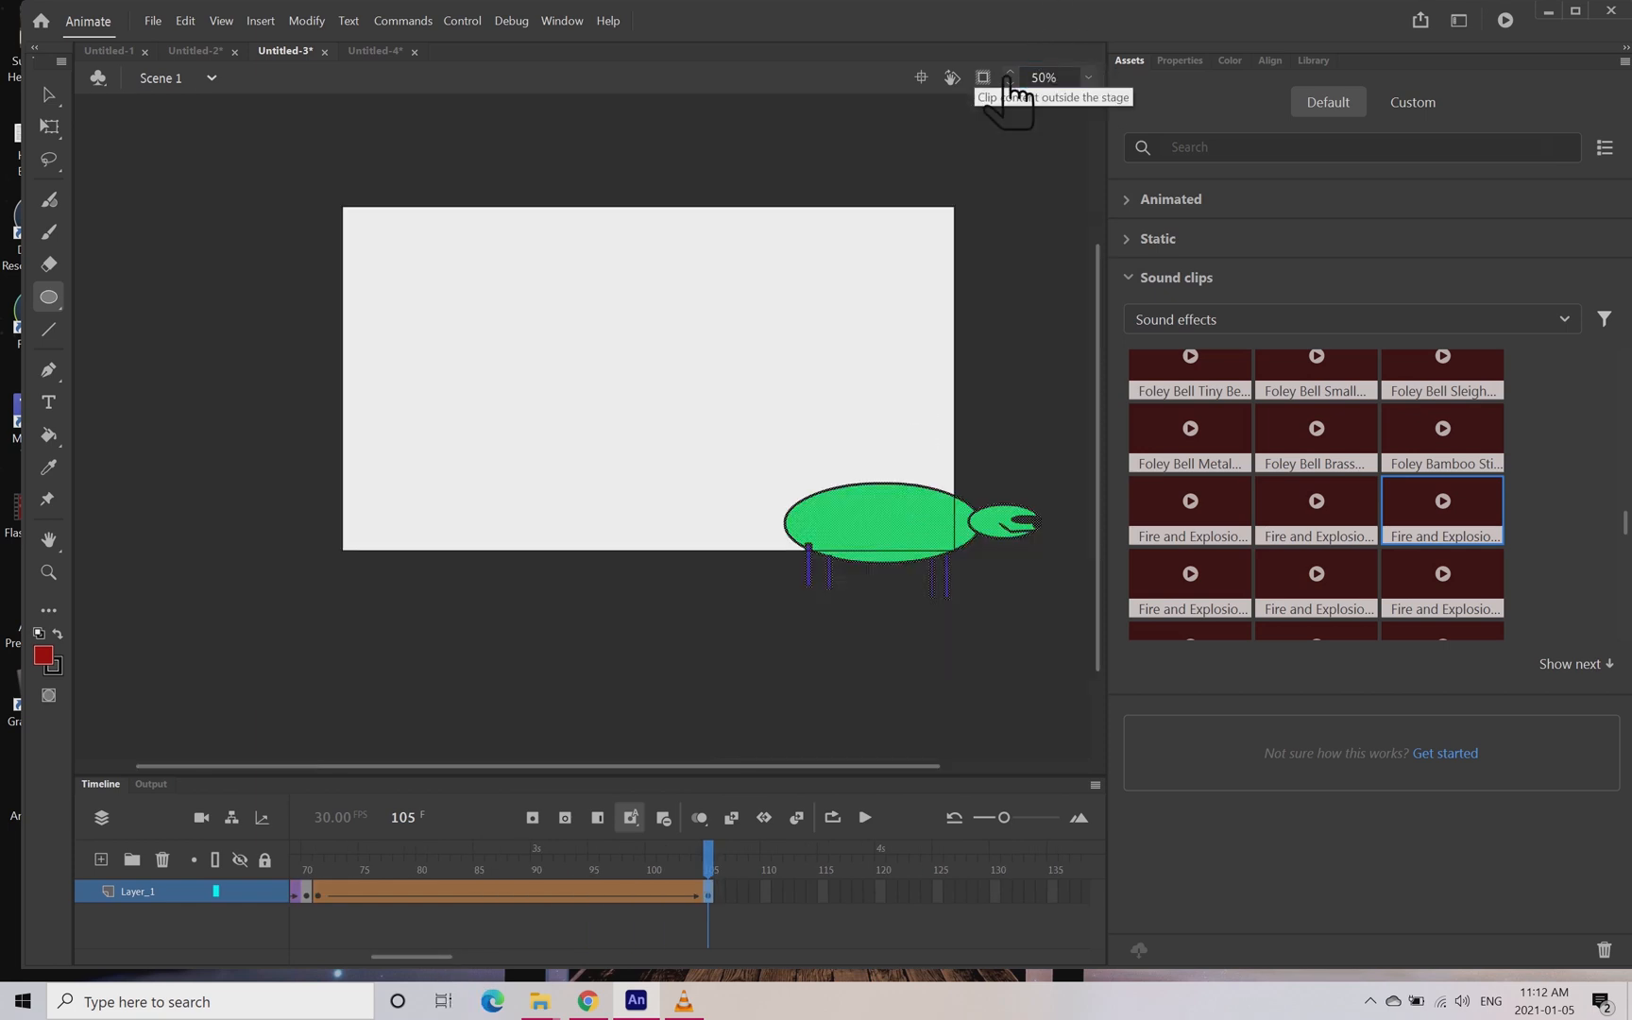
# - Move the whole character at frame 71 and the whole animal at frame 105 to the upper middle of the stage
pyautogui.click(319, 895)
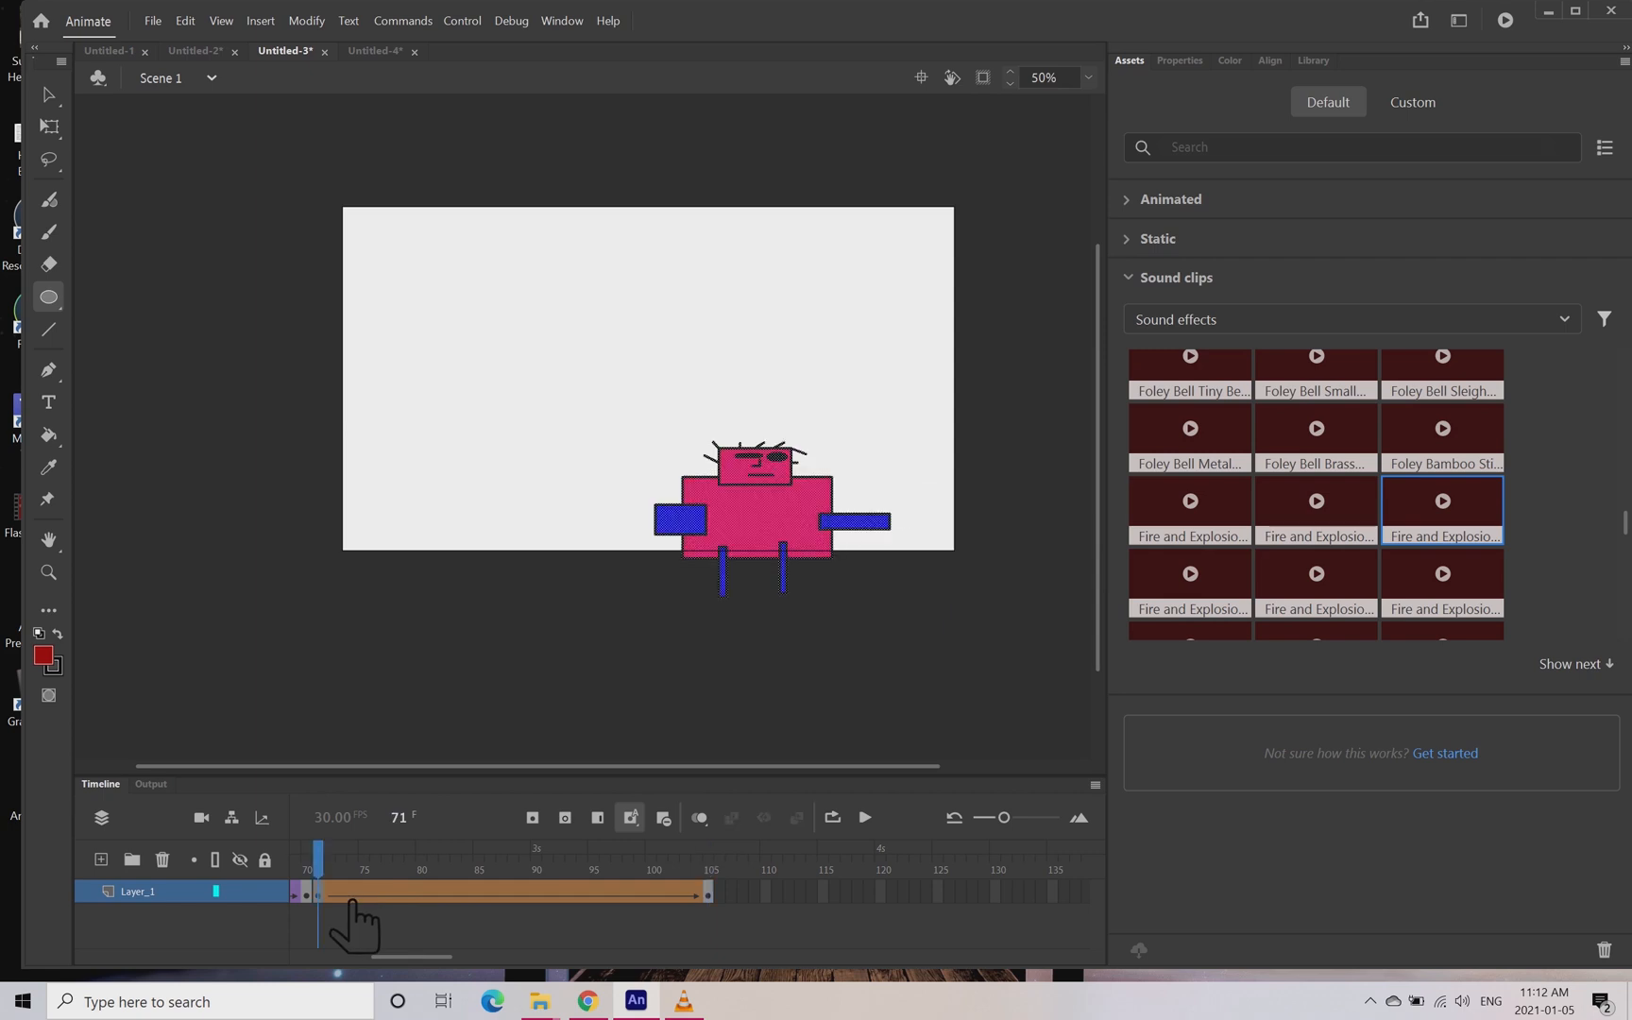
pyautogui.moveTo(528, 394); pyautogui.dragTo(981, 669)
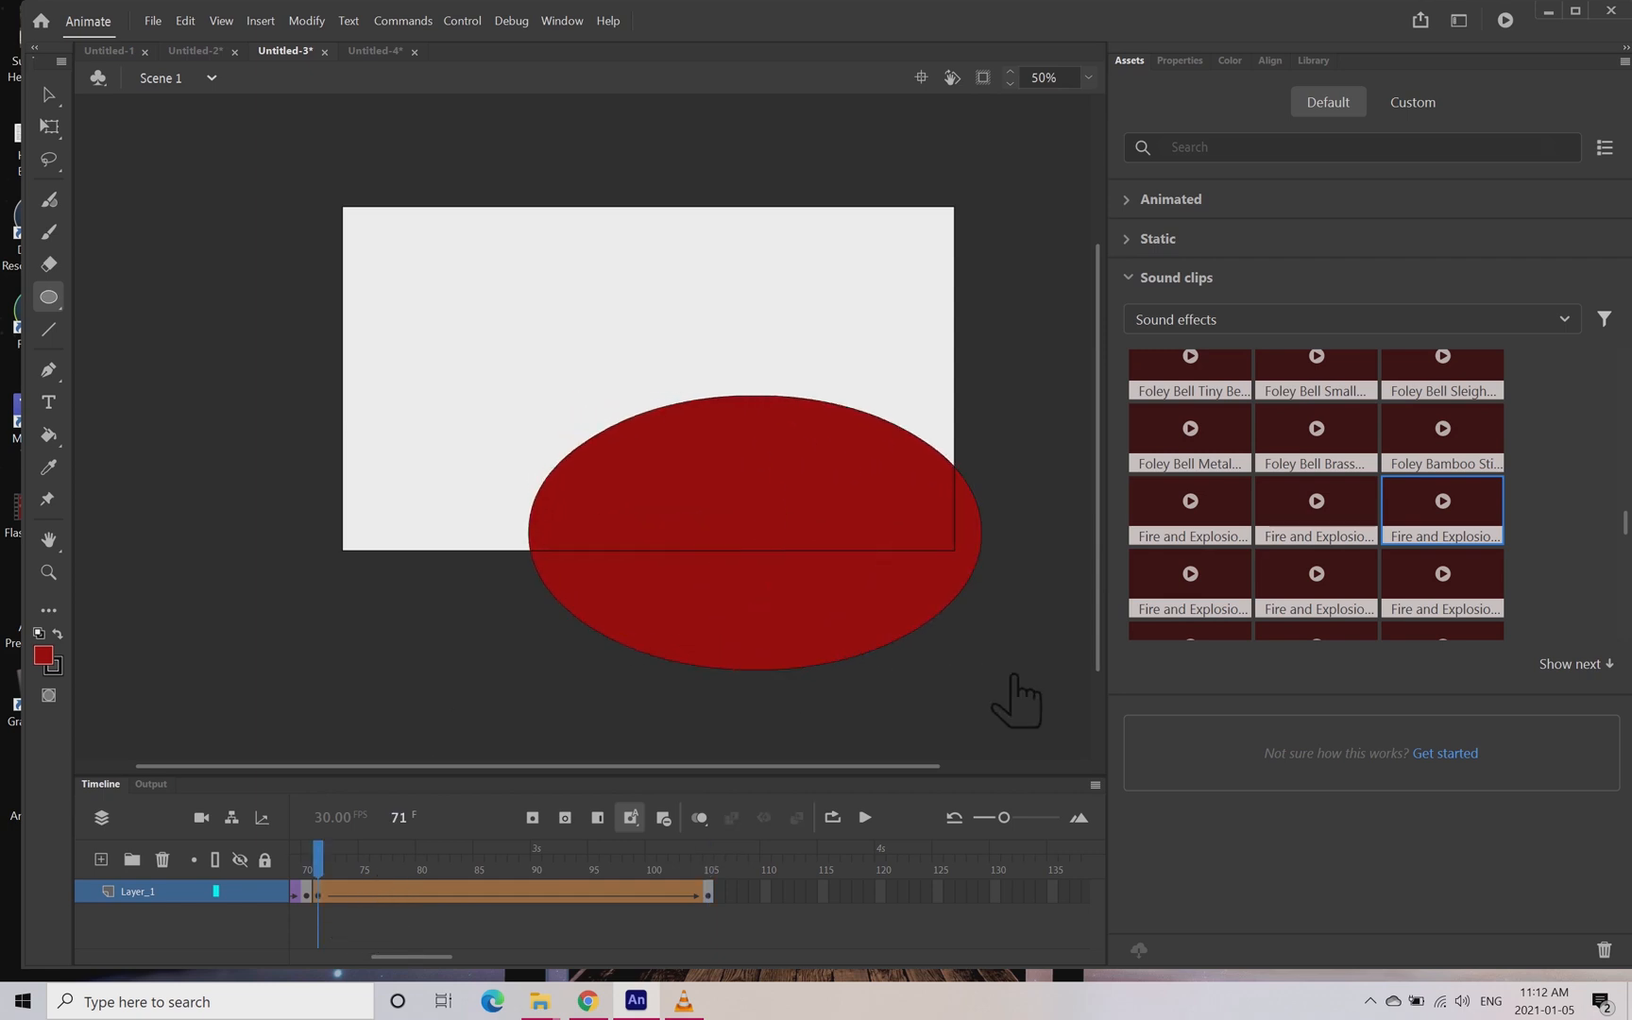
pyautogui.hotkey('ctrl', 'z')
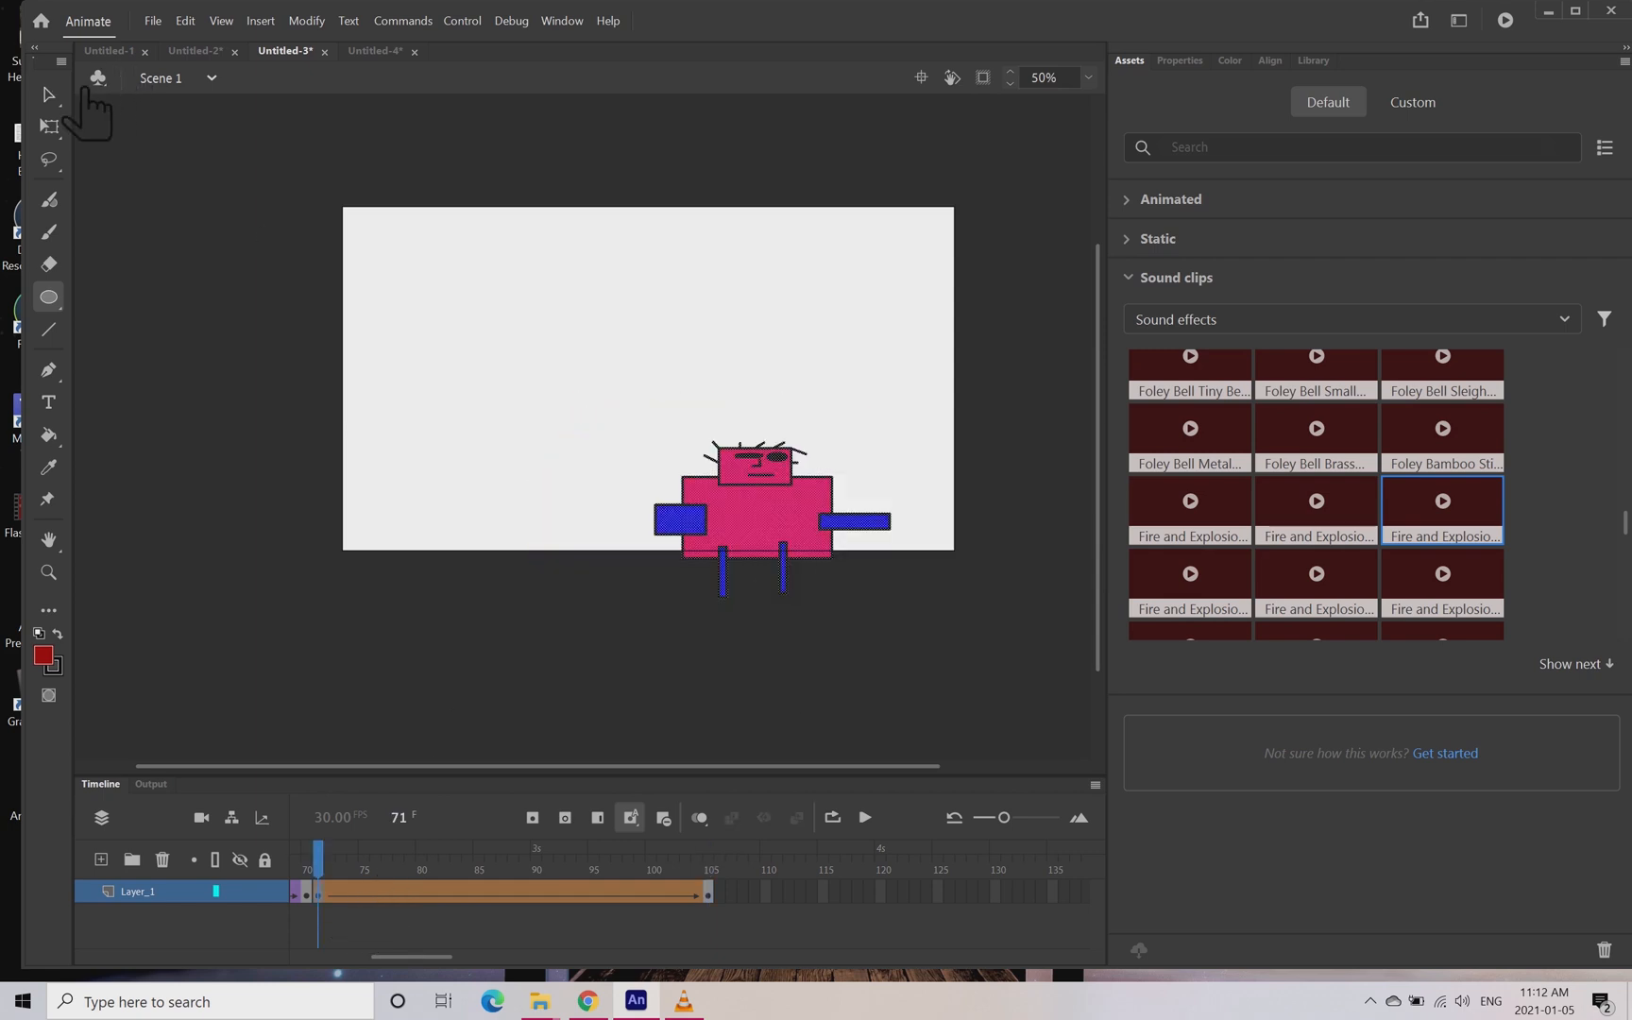
pyautogui.click(48, 94)
pyautogui.moveTo(423, 288); pyautogui.dragTo(931, 661)
pyautogui.moveTo(805, 510); pyautogui.dragTo(661, 357)
pyautogui.click(708, 894)
pyautogui.moveTo(751, 298); pyautogui.dragTo(1082, 696)
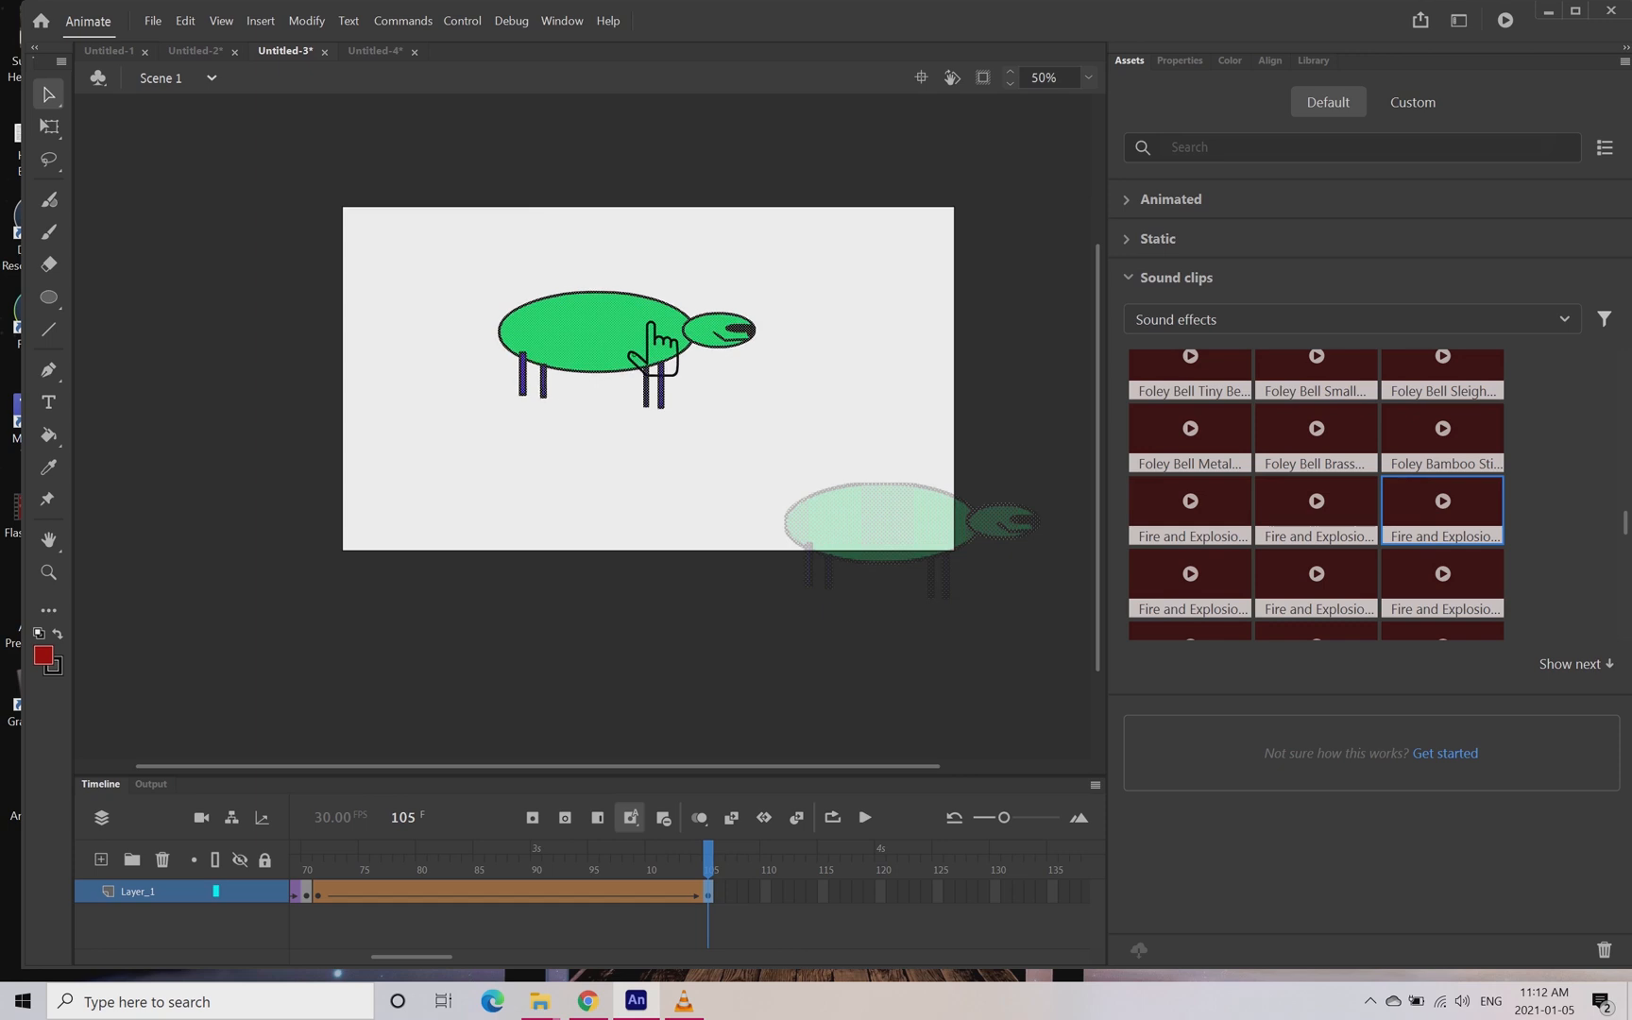
# - Play the combined box and character animation from the first frame
pyautogui.moveTo(33, 856); pyautogui.dragTo(33, 855)
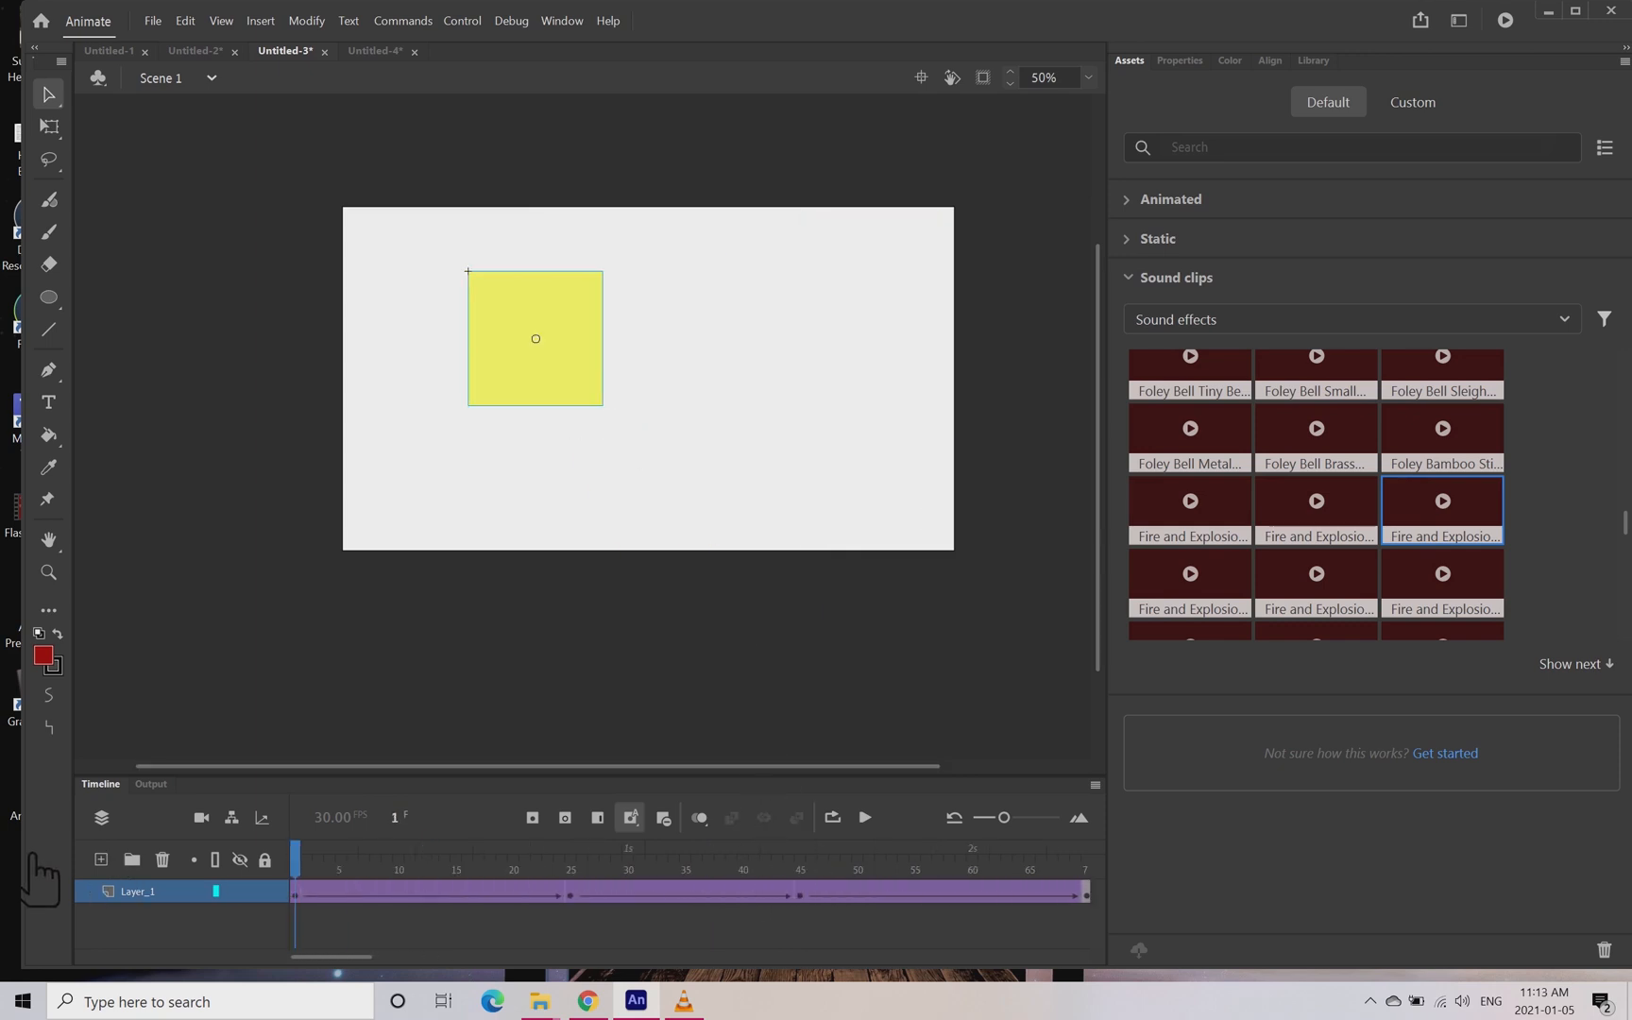
pyautogui.press('Return')
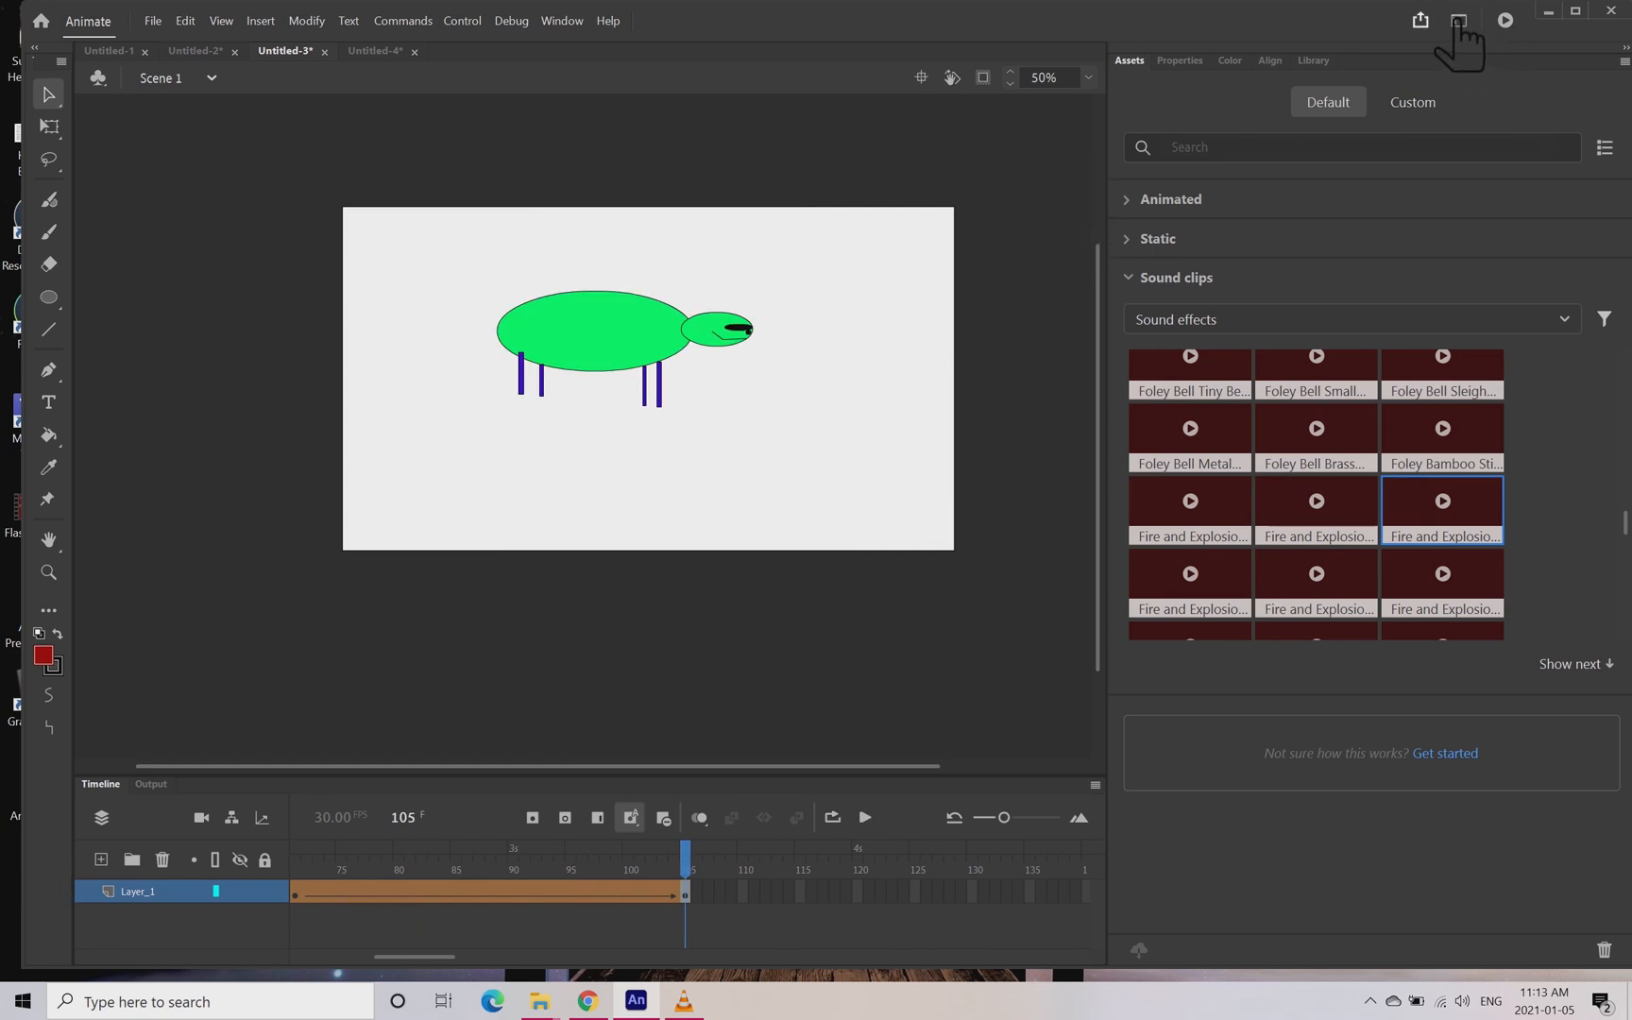
# - Test the combined box and character animation as a movie in its own preview window
pyautogui.click(1506, 20)
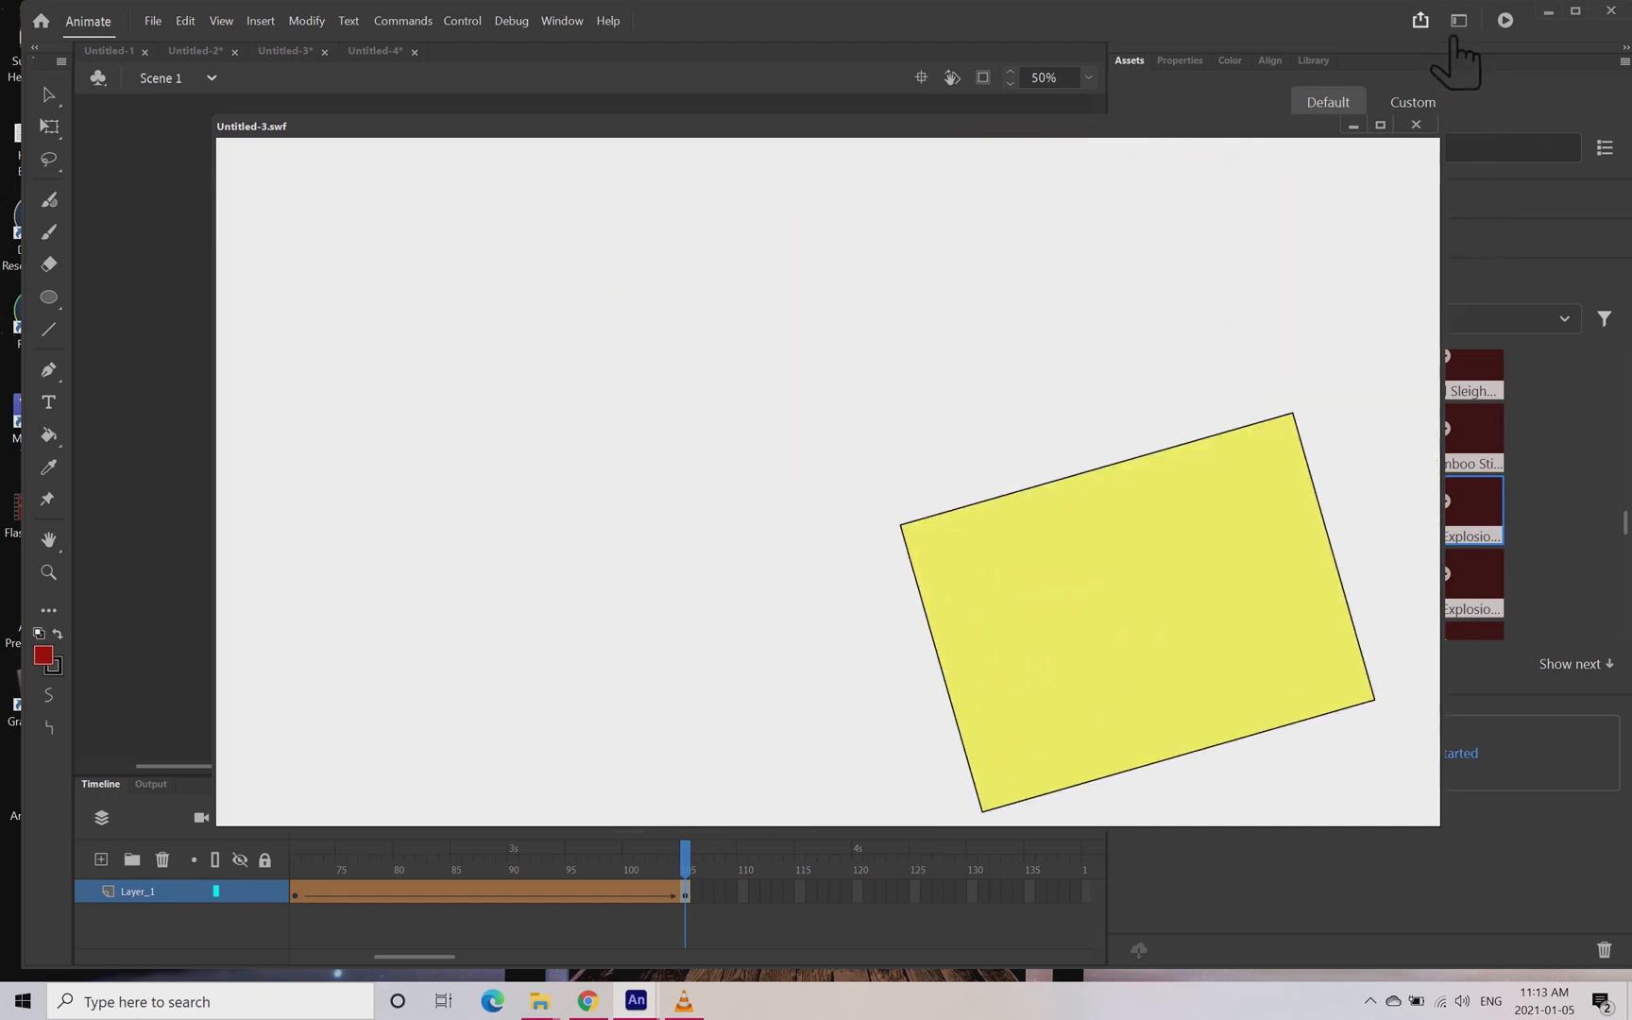
# - Publish the combined animation as an MP4 video
pyautogui.click(1420, 19)
pyautogui.click(1265, 141)
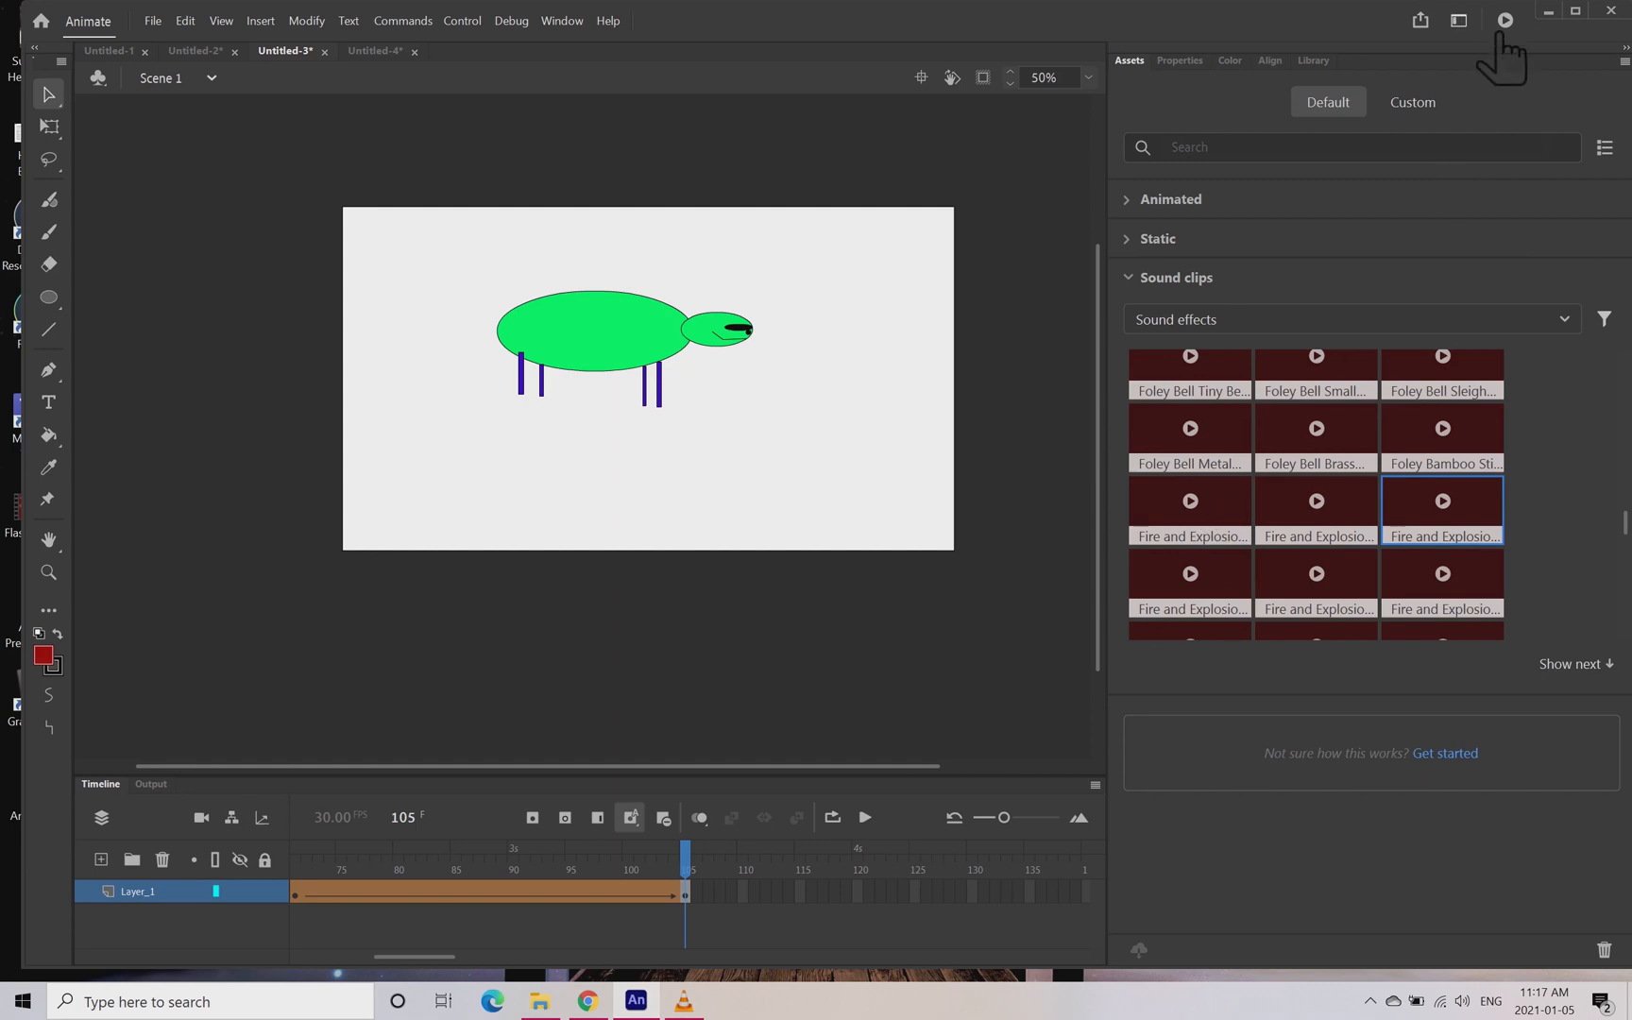
pyautogui.click(1420, 20)
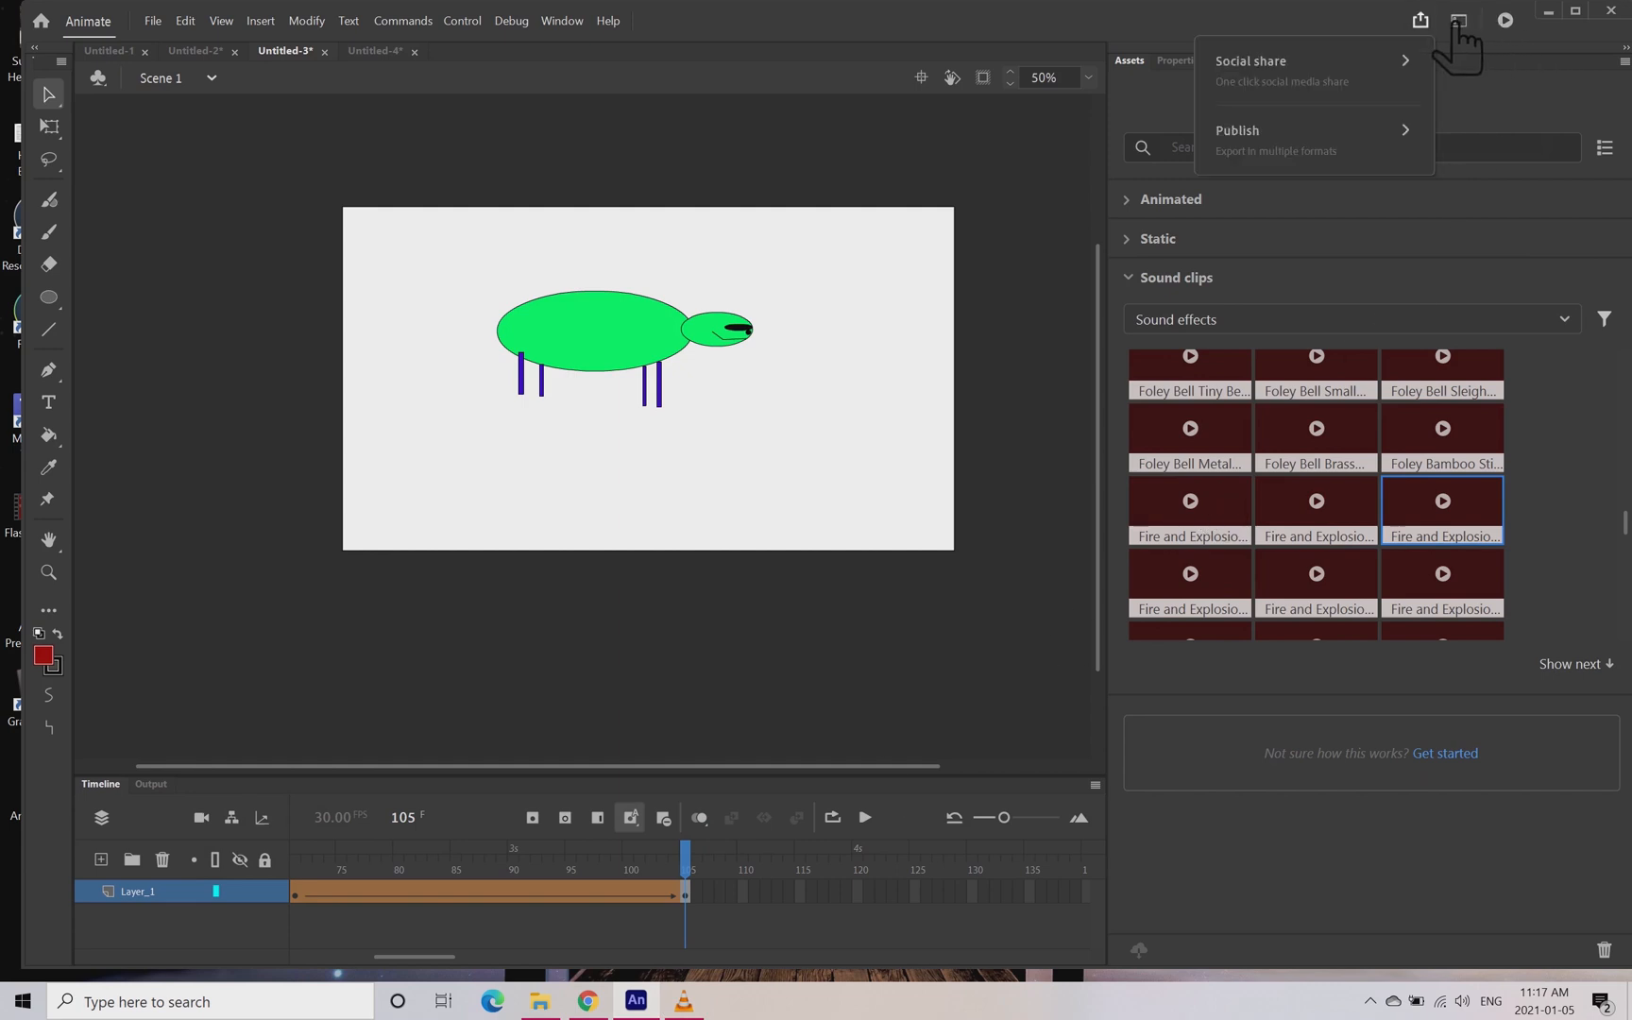
pyautogui.click(1303, 142)
pyautogui.click(1251, 102)
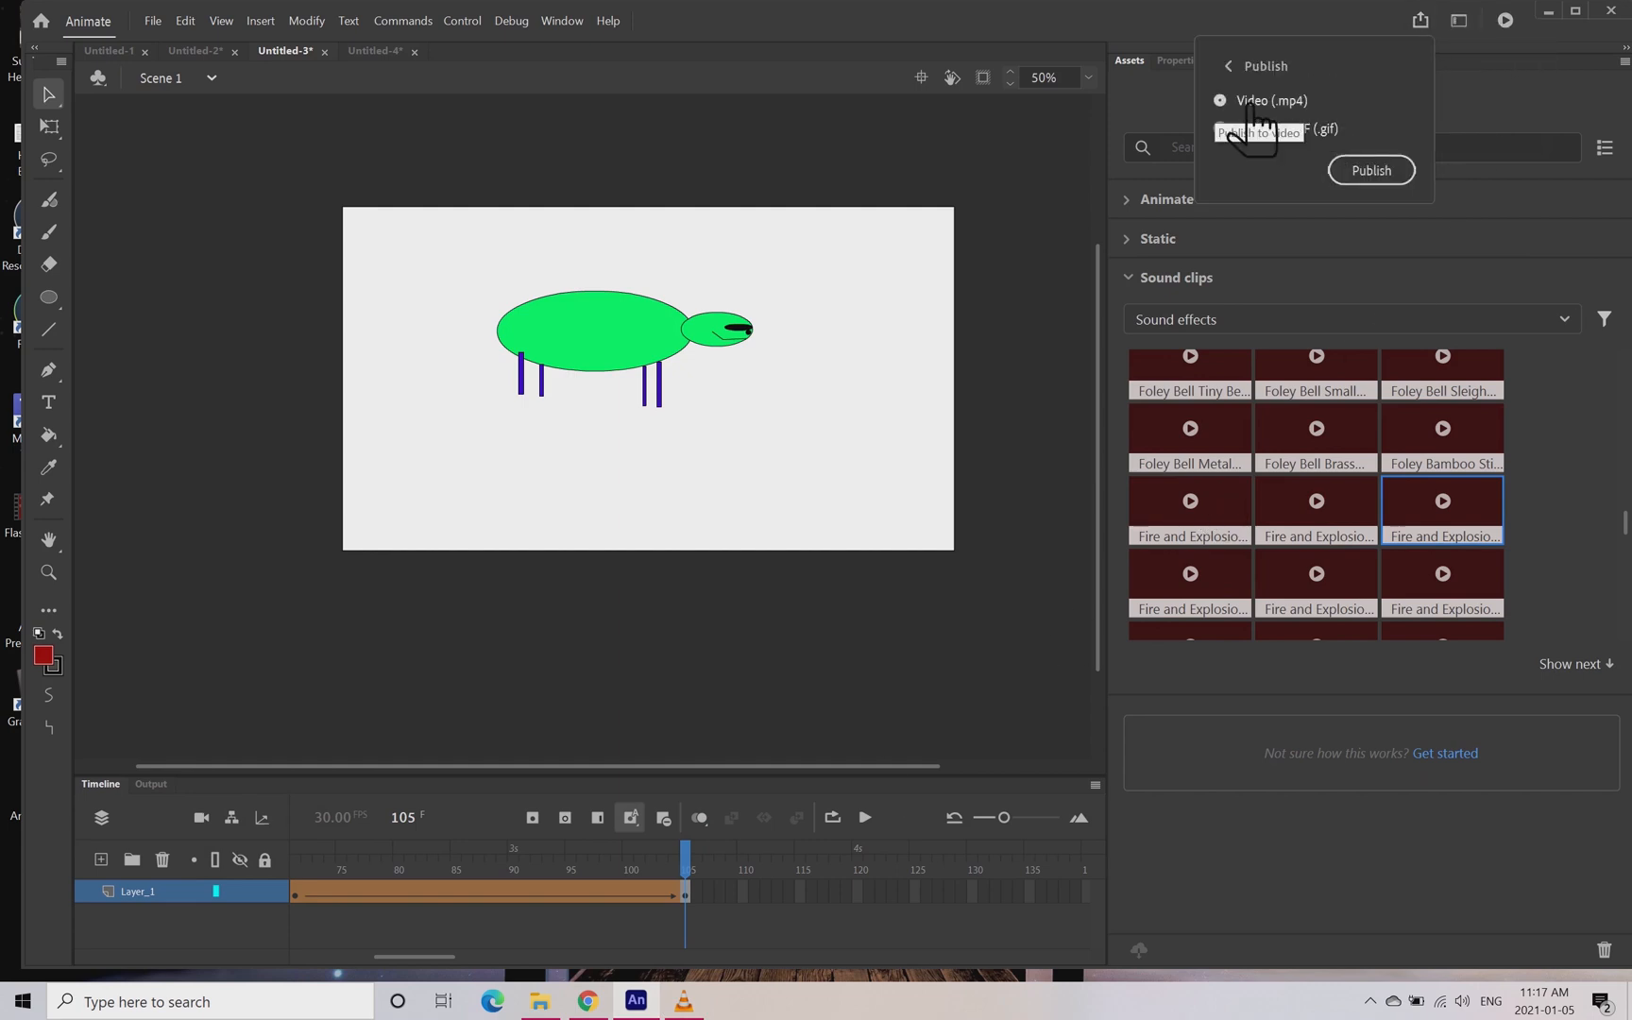
pyautogui.click(1400, 170)
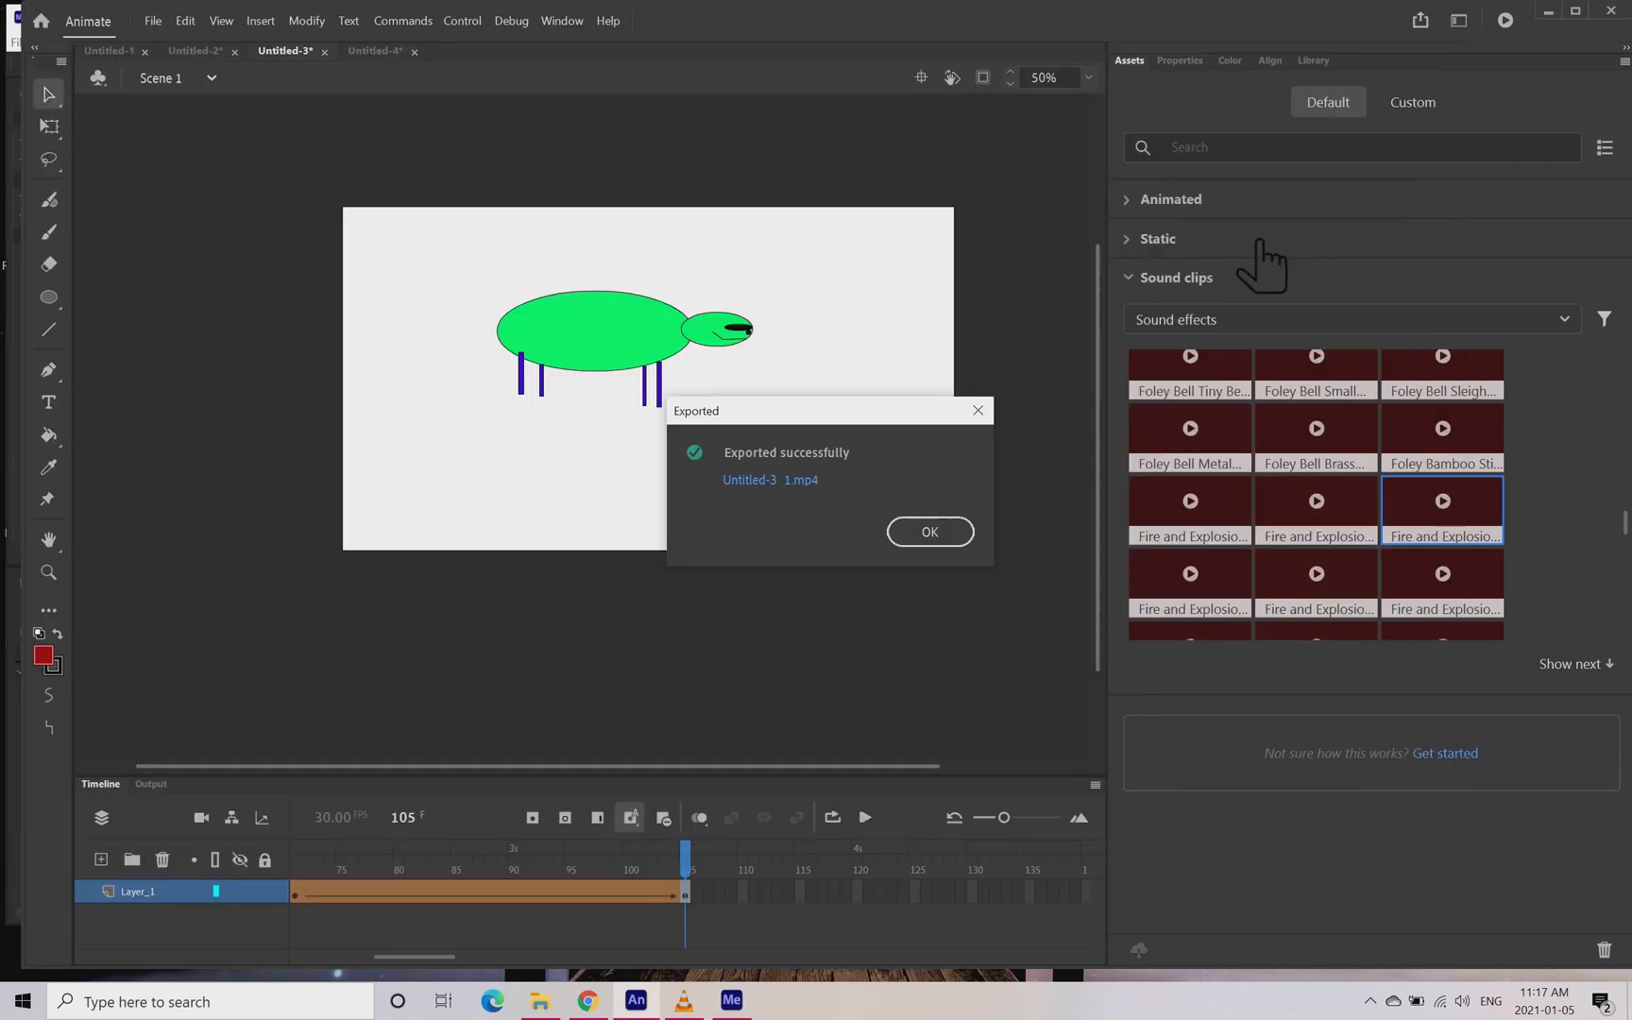
# - Locate the exported MP4 in its folder, play it through to check the animation, and leave the video player
pyautogui.click(801, 481)
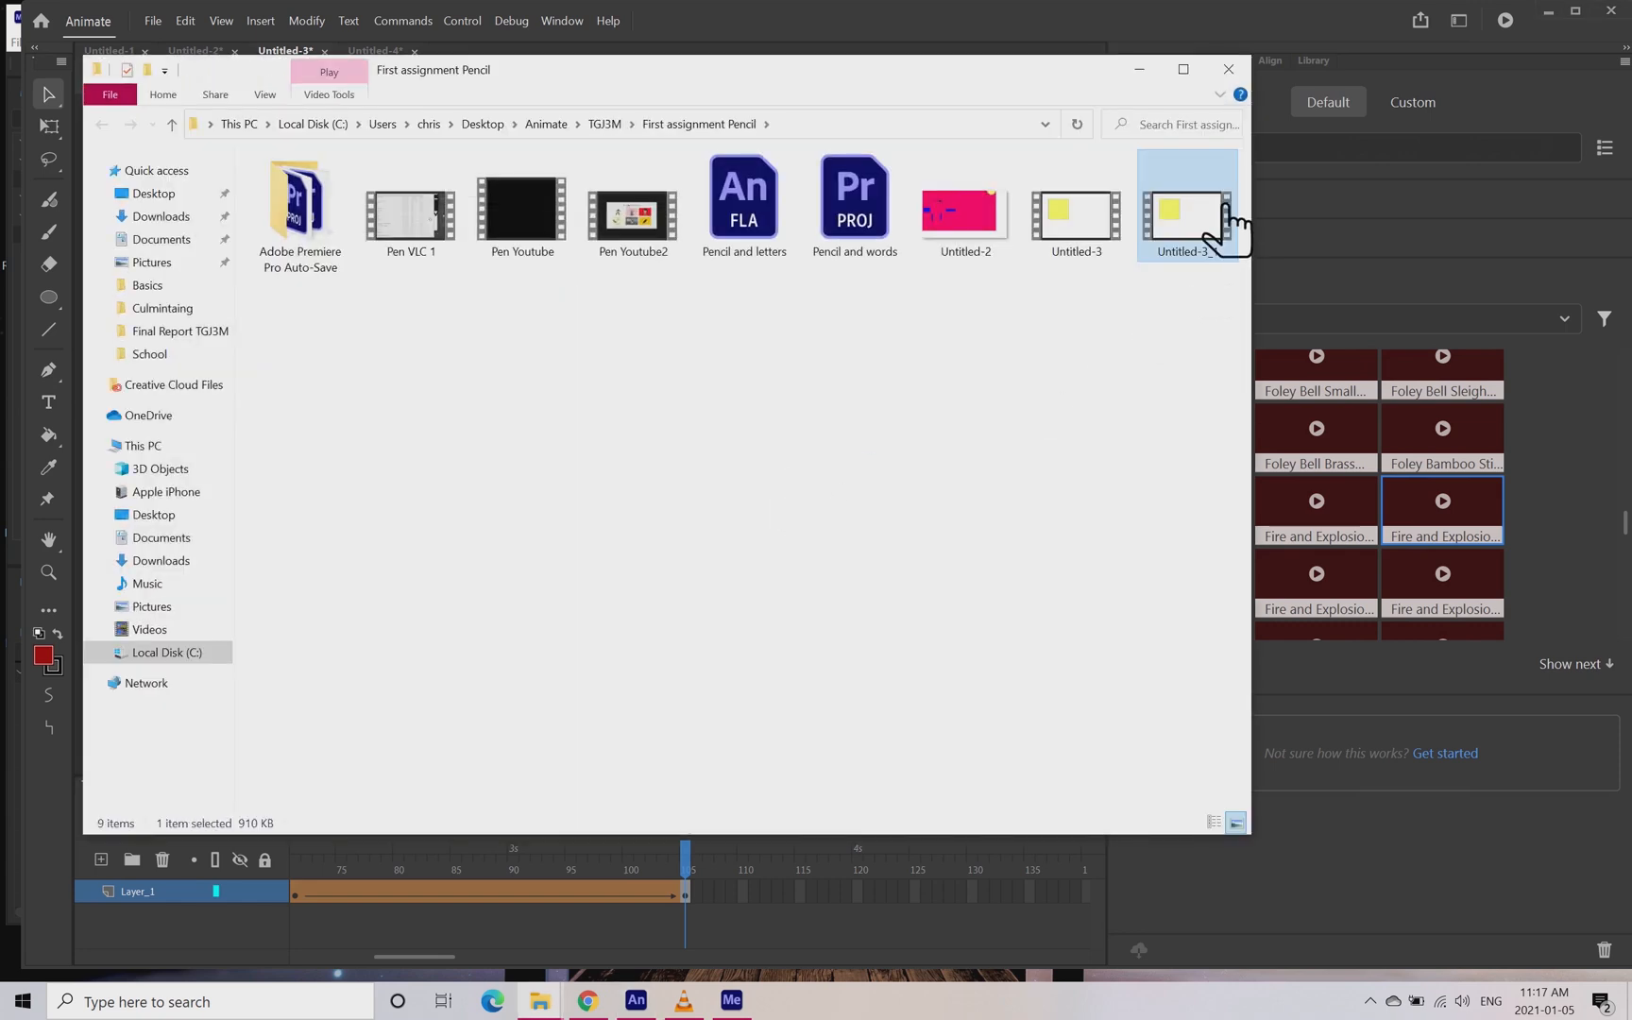
pyautogui.doubleClick(1228, 224)
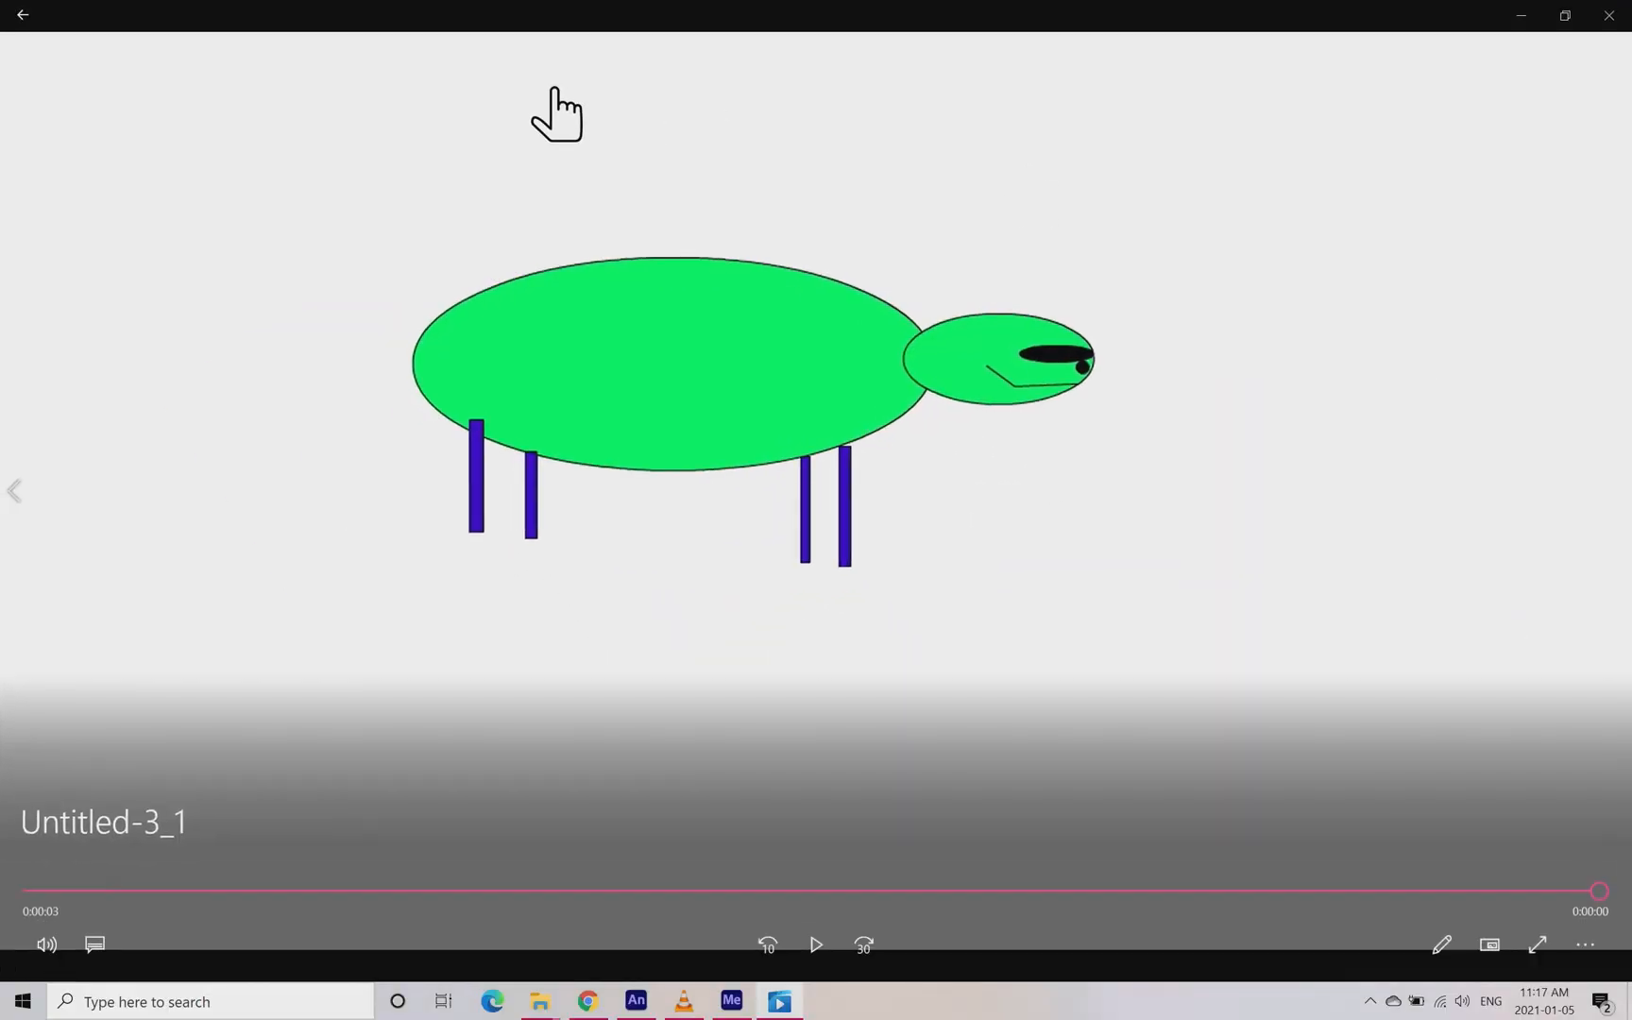
pyautogui.click(43, 15)
pyautogui.click(1535, 15)
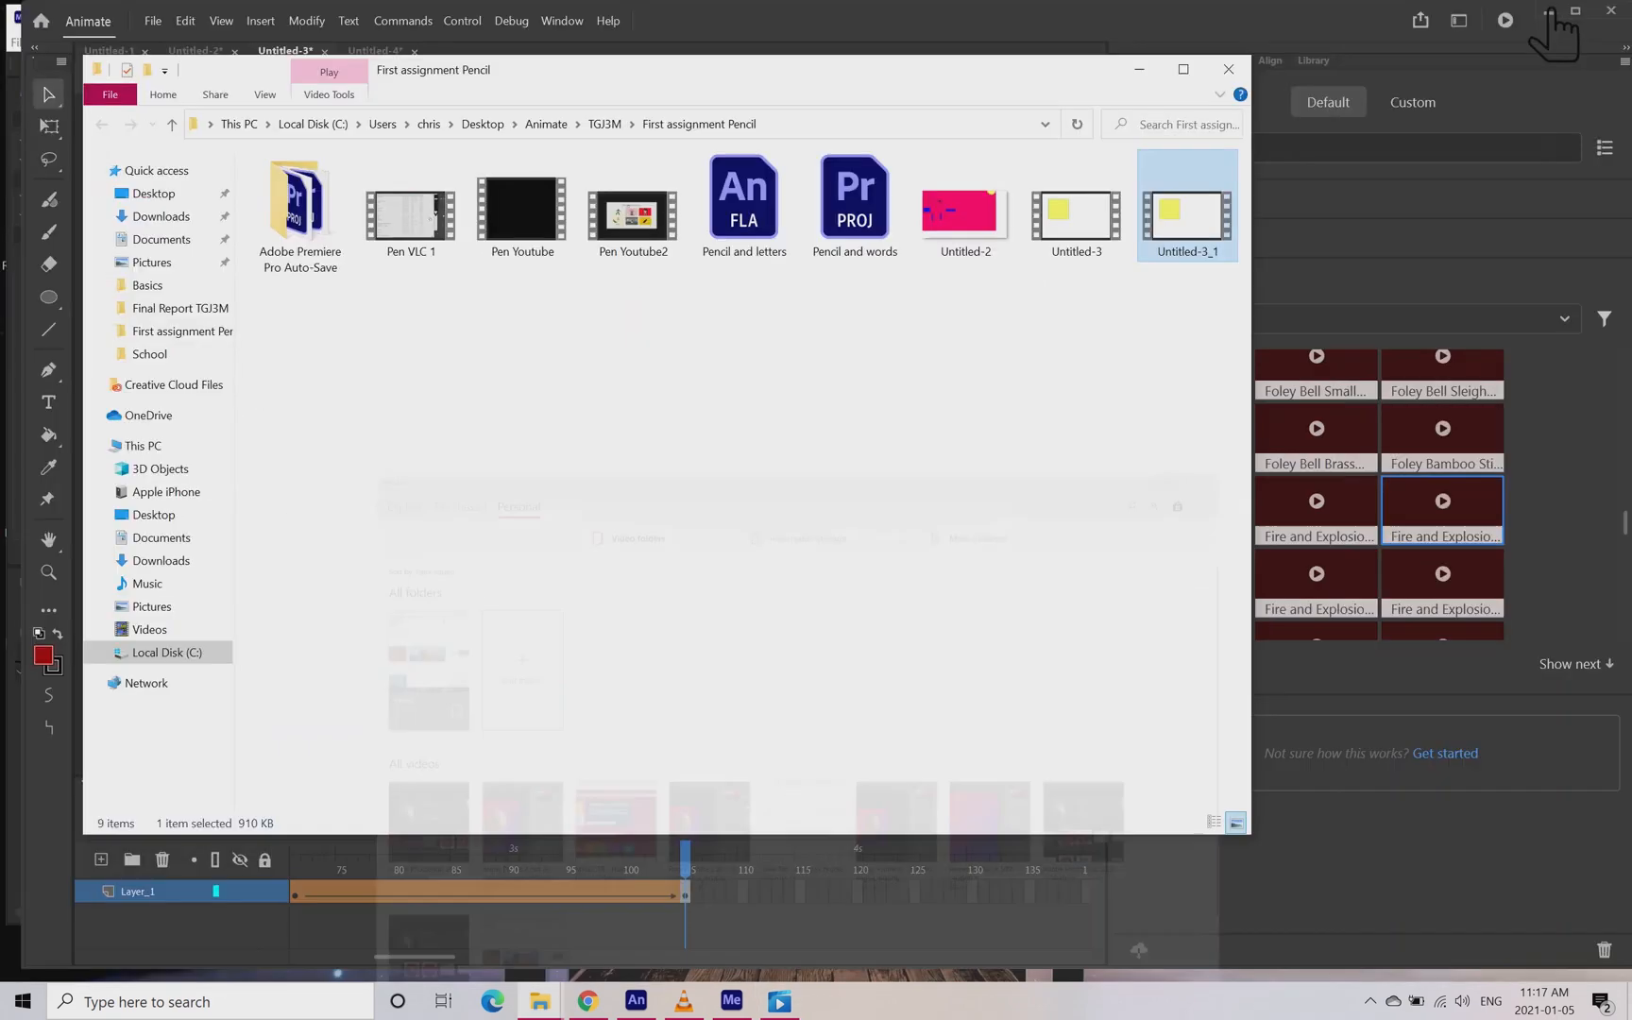
# - Open the file name of the exported video Untitled-3_1 for renaming
pyautogui.rightClick(1206, 244)
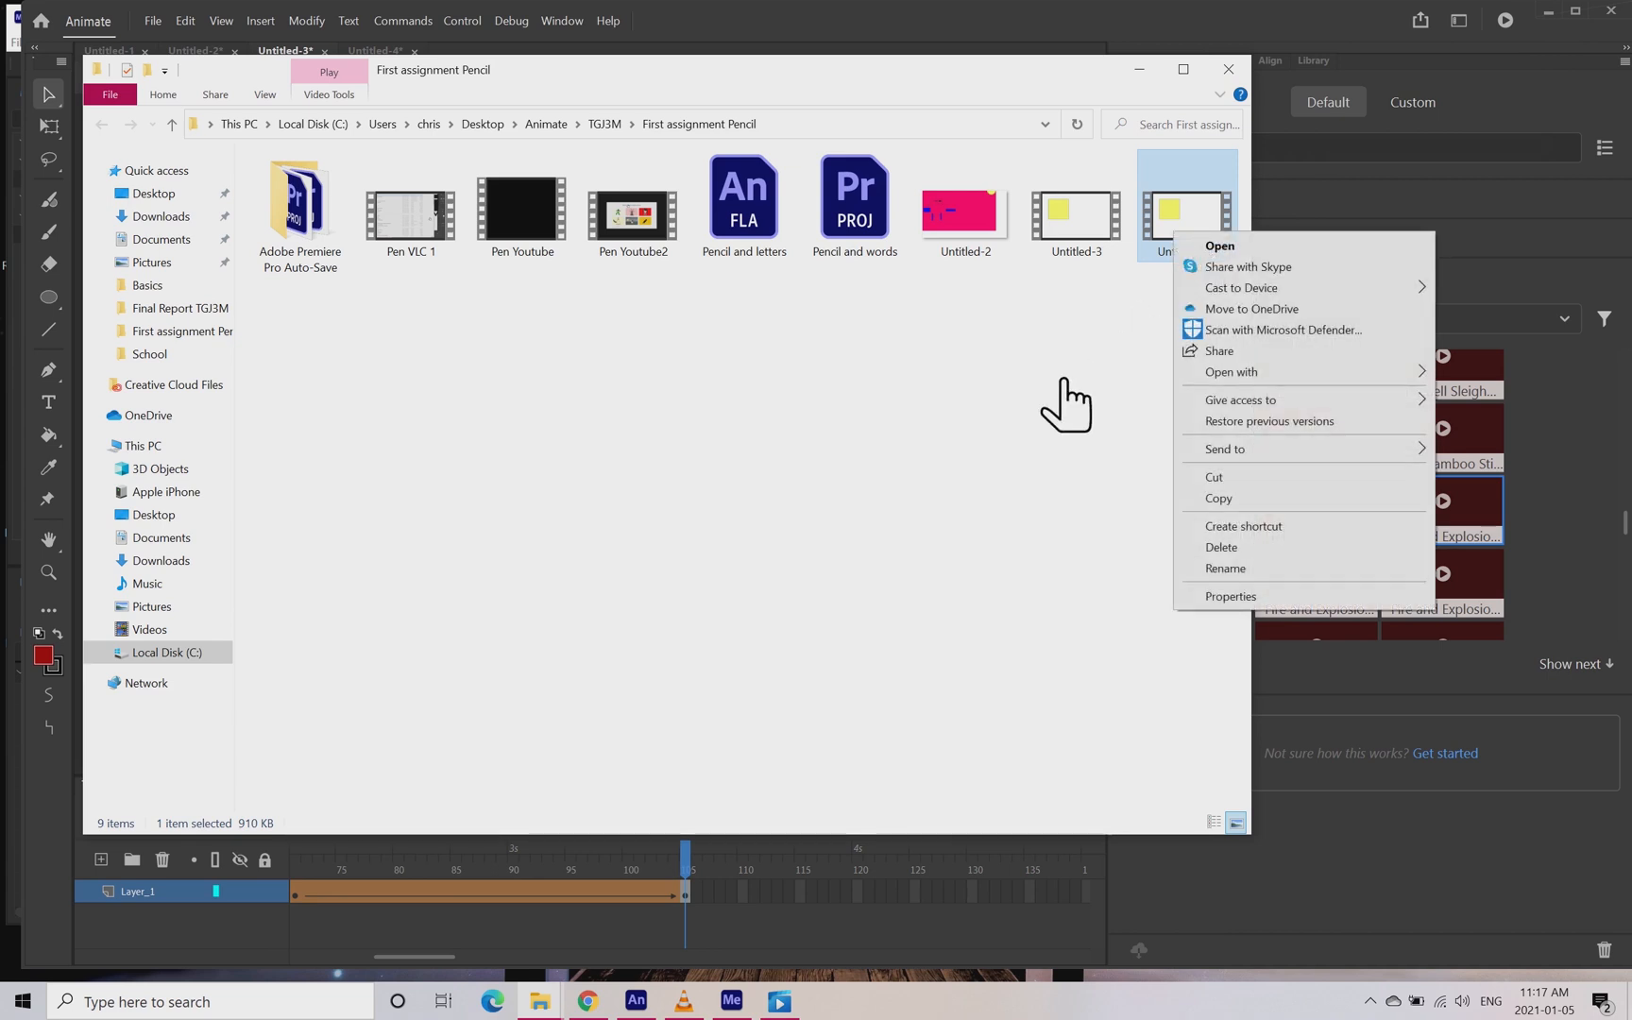
pyautogui.click(1258, 567)
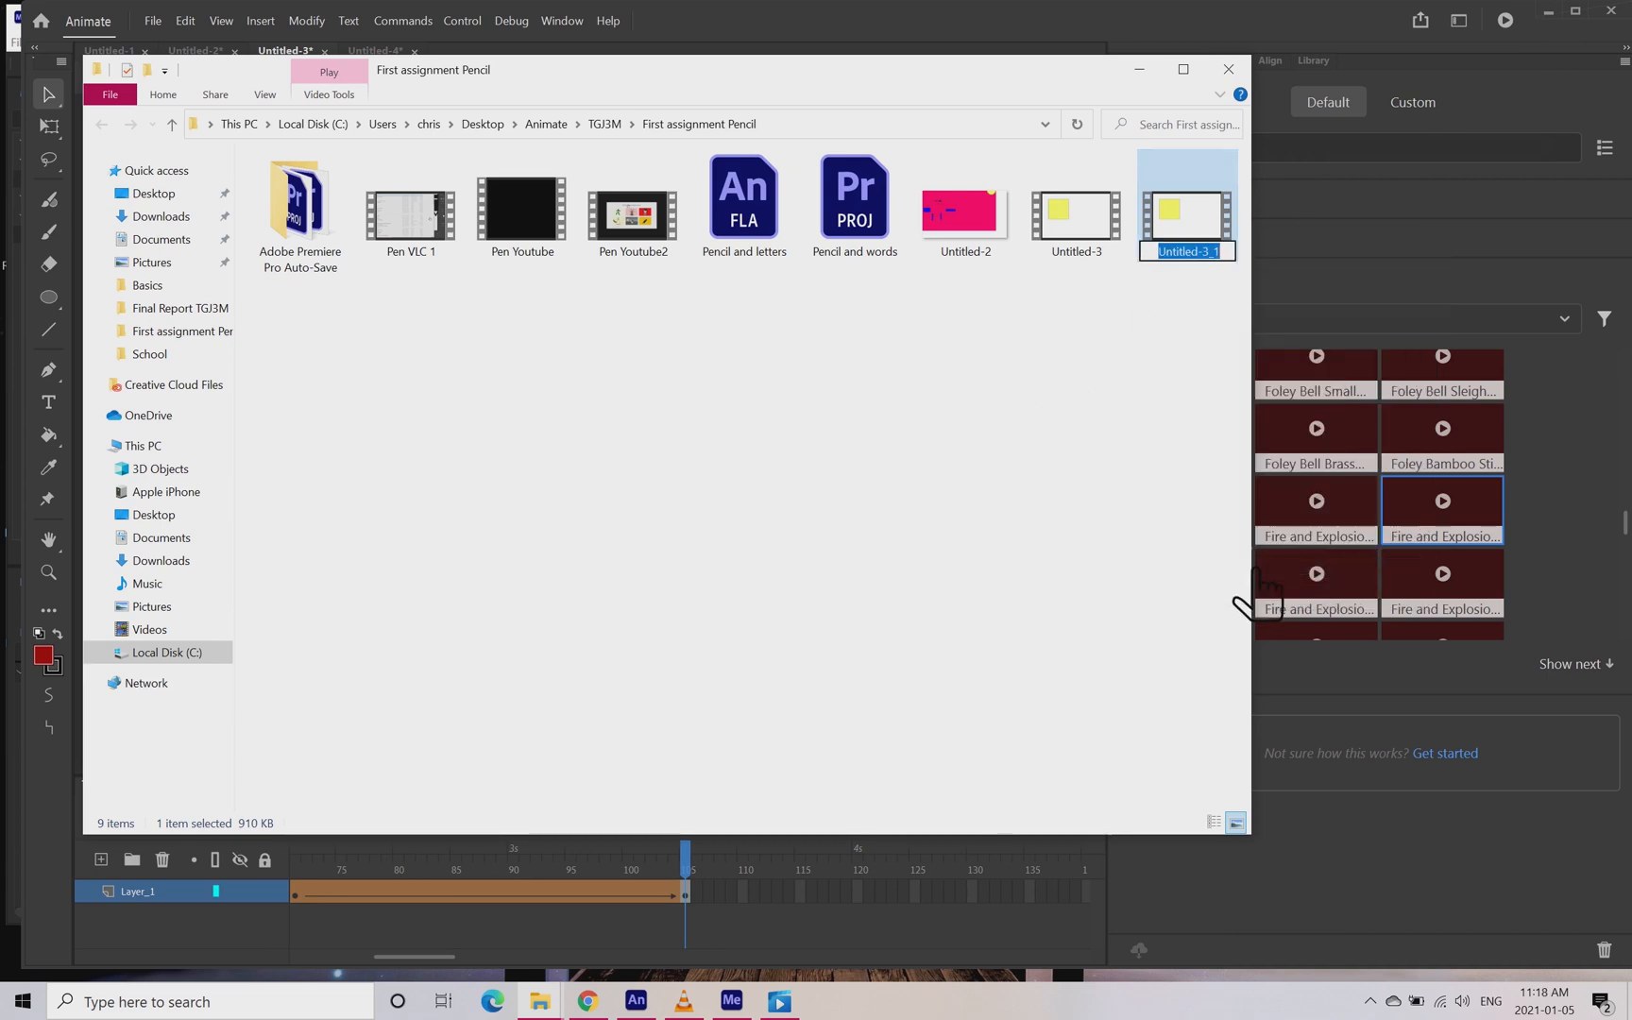